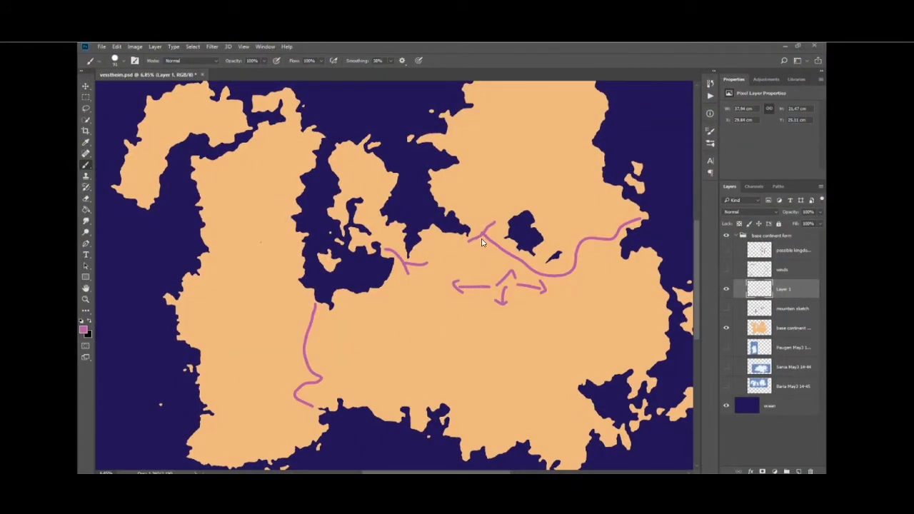
Zoom out and create a new empty layer inside the base continent form group.
key("ctrl+minus")
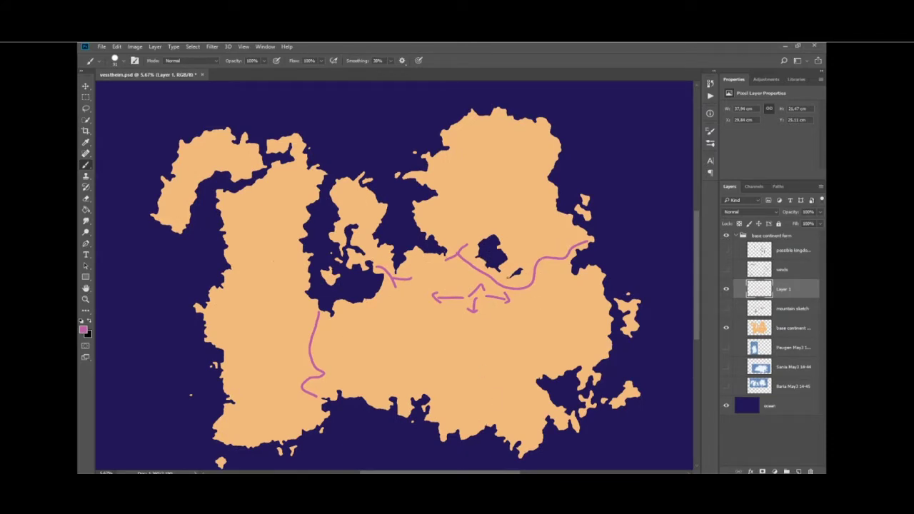
scroll(515, 275, "up", 5)
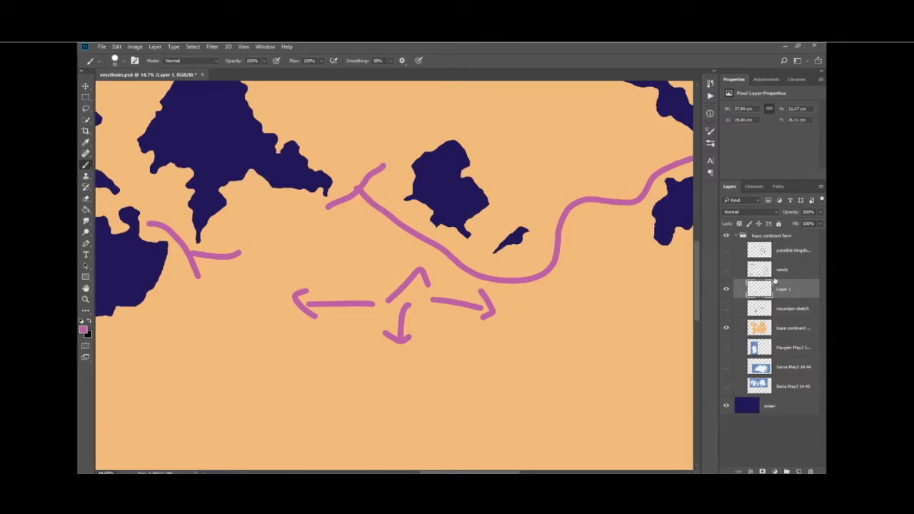
left_click(778, 247)
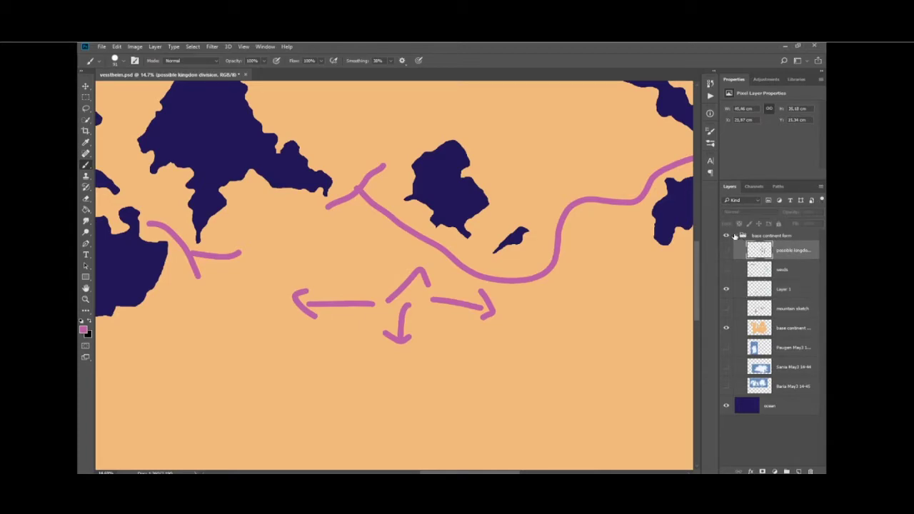
left_click(737, 236)
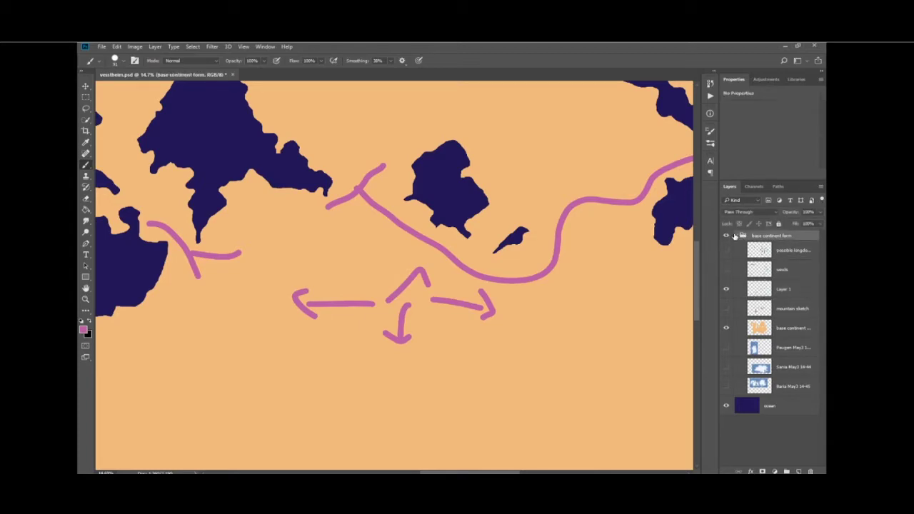
left_click(798, 471)
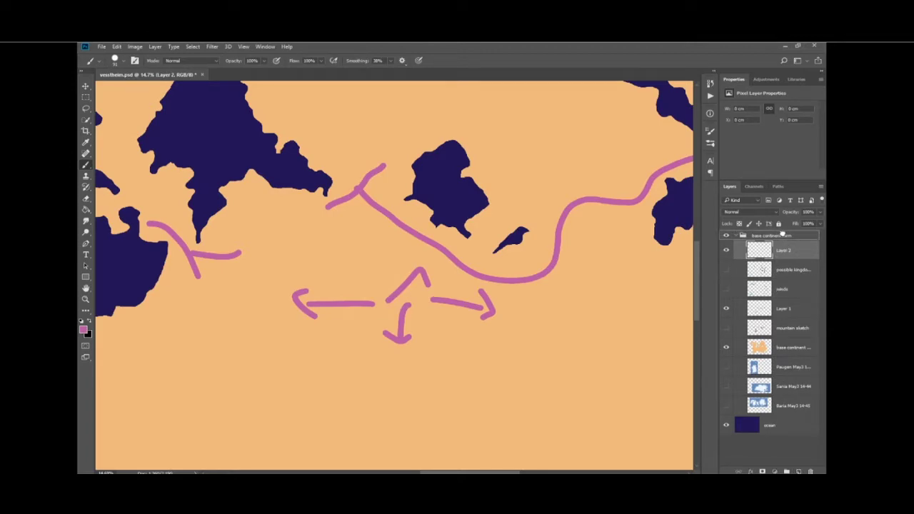
Move the new layer out of the group to the top of the stack and rename it.
left_click_drag(781, 232, 781, 235)
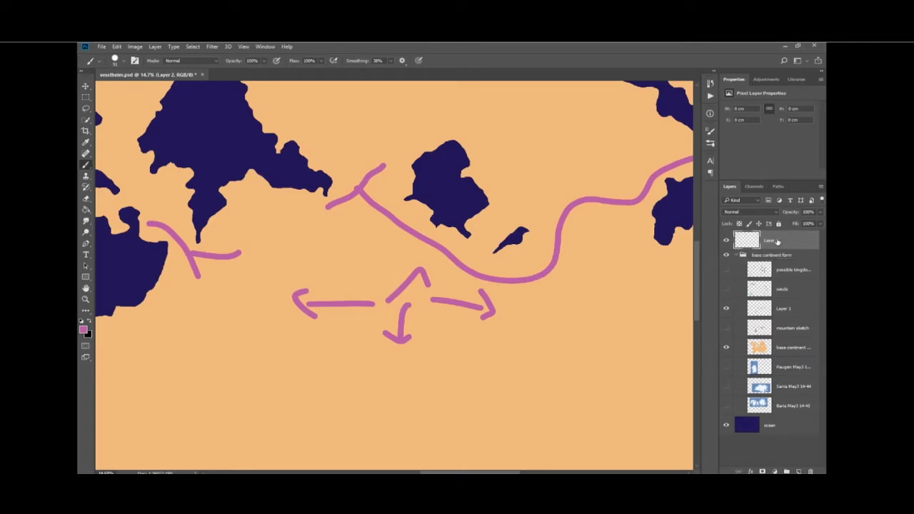
double_click(772, 240)
key("Return")
left_click(782, 349)
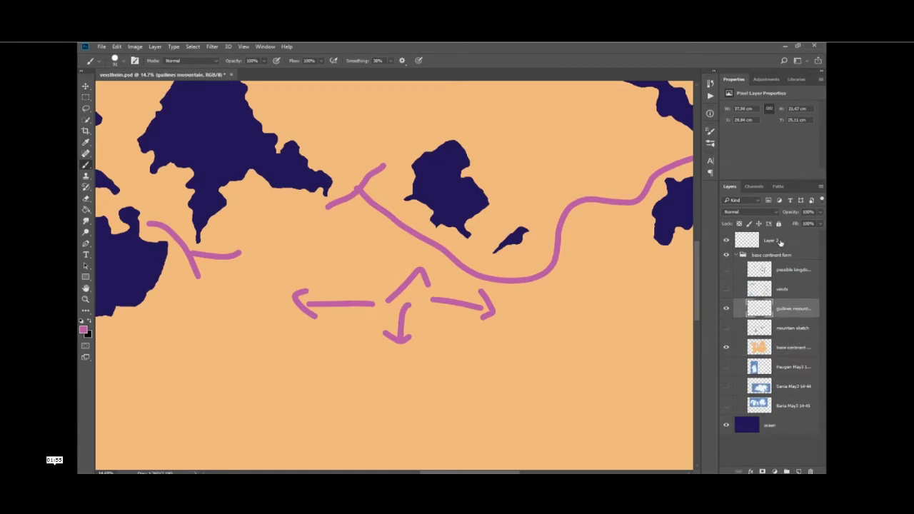
Select the MOUNTAINS layer and sample dark brown from the canvas, undoing a test dab.
left_click(781, 243)
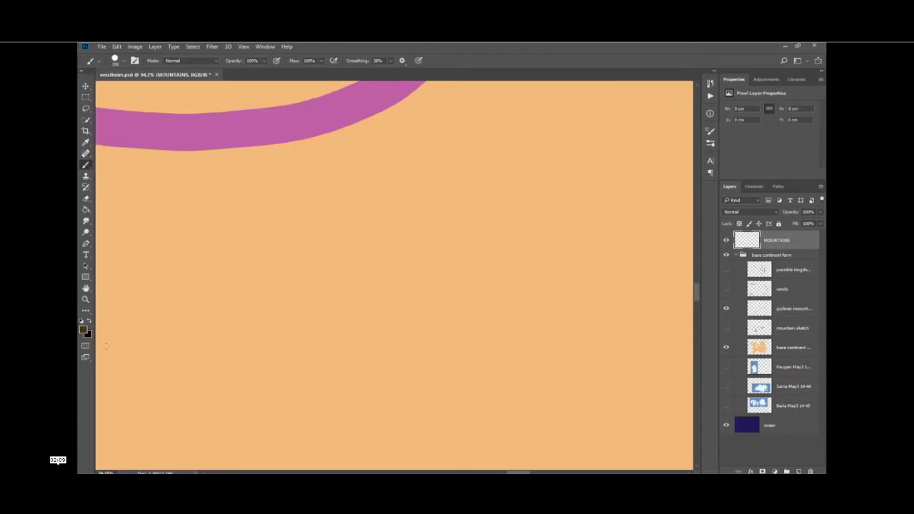
key("i")
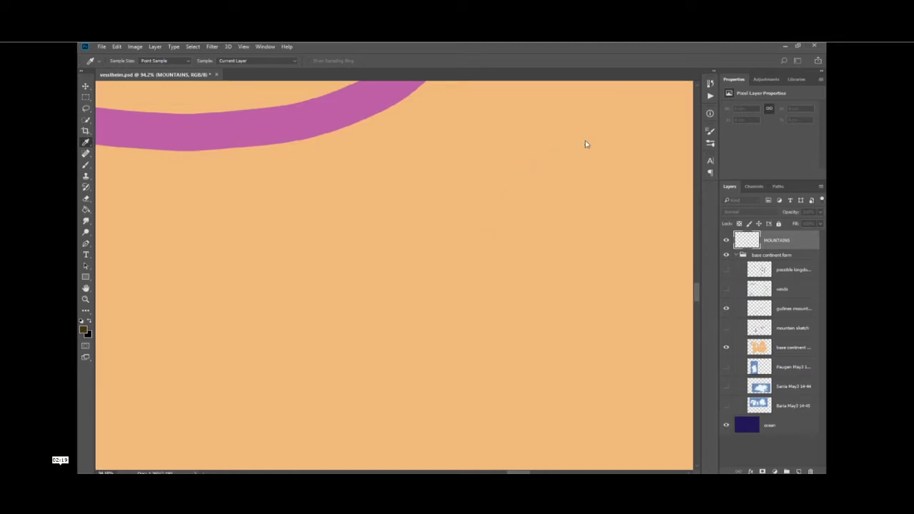
key("b")
left_click(488, 251)
scroll(454, 275, "down", 5)
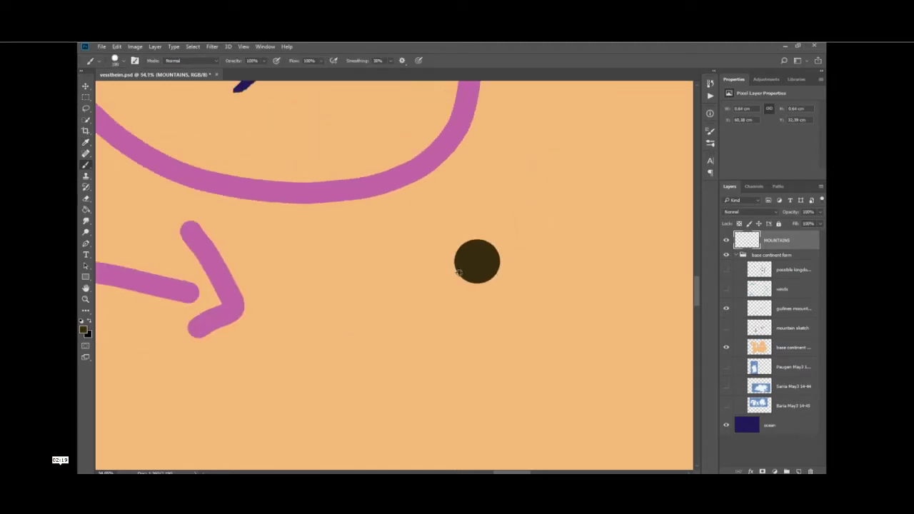
scroll(452, 274, "down", 2)
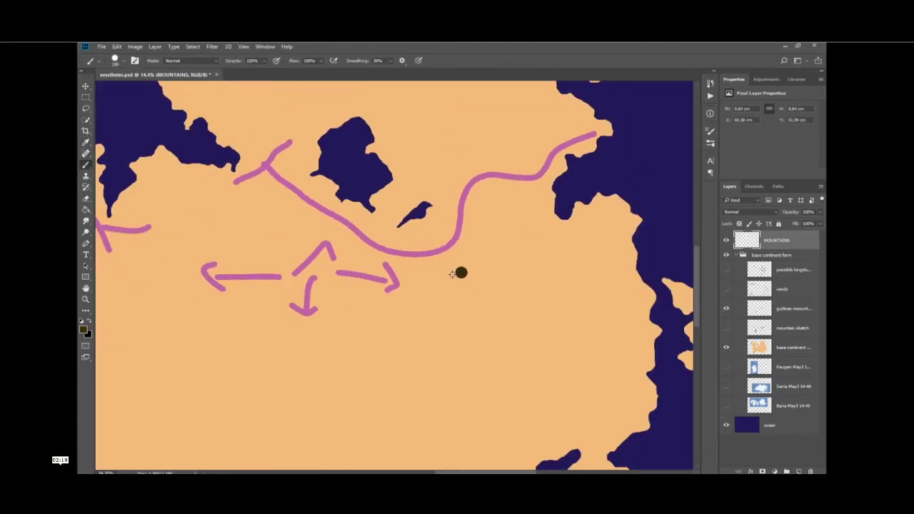
scroll(452, 275, "up", 7)
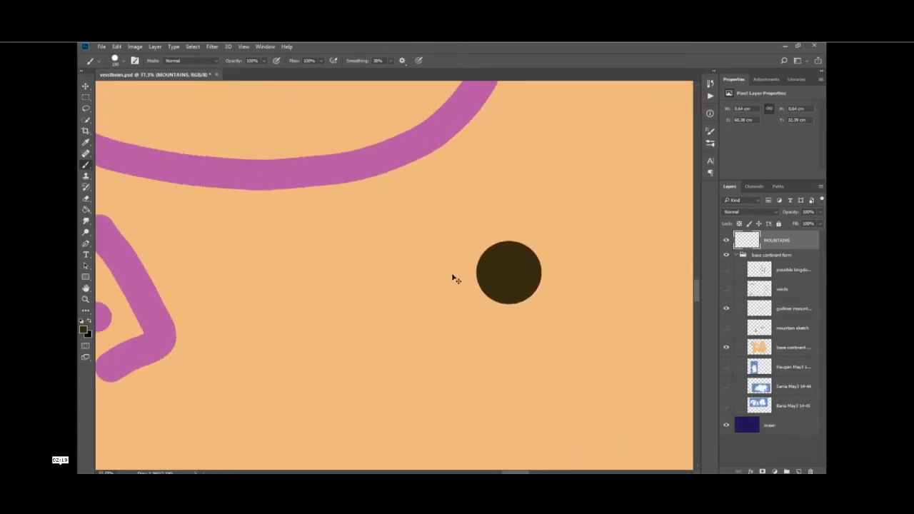
key("ctrl+z")
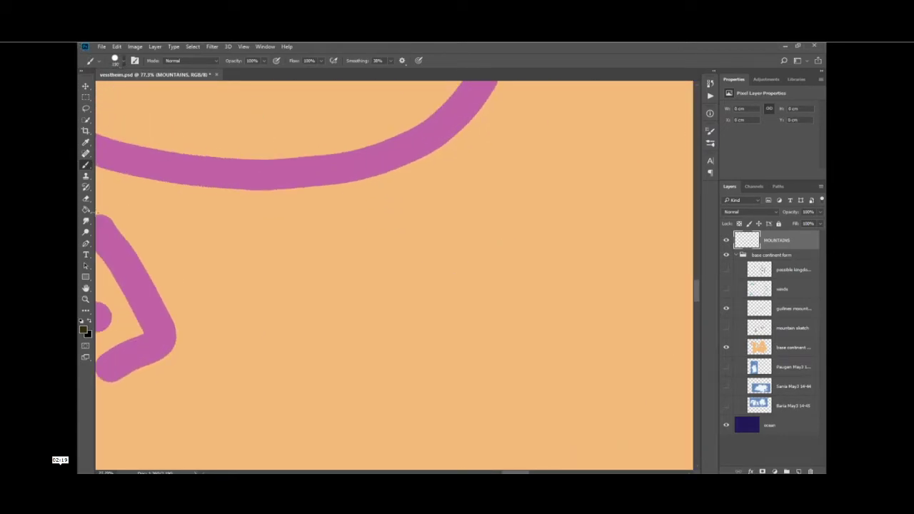
Resample the dark brown colour and paint another test dab.
key("i")
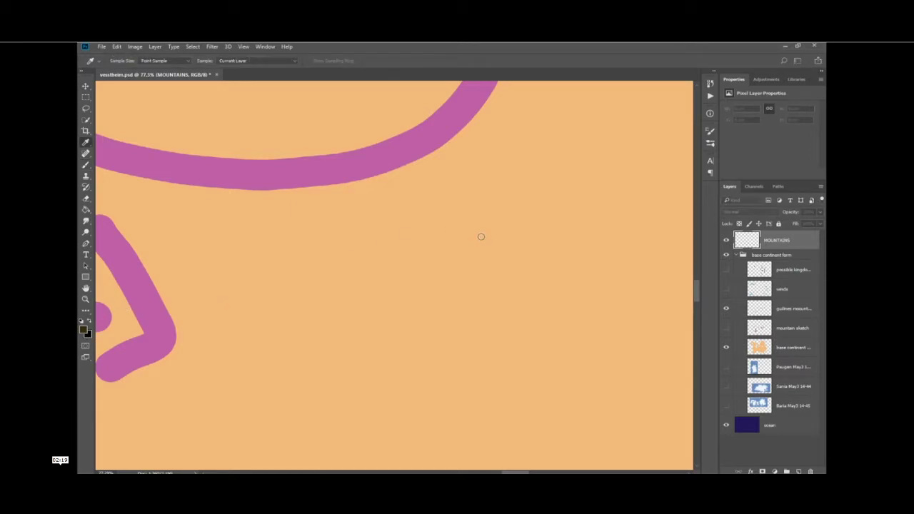
key("b")
left_click(512, 248)
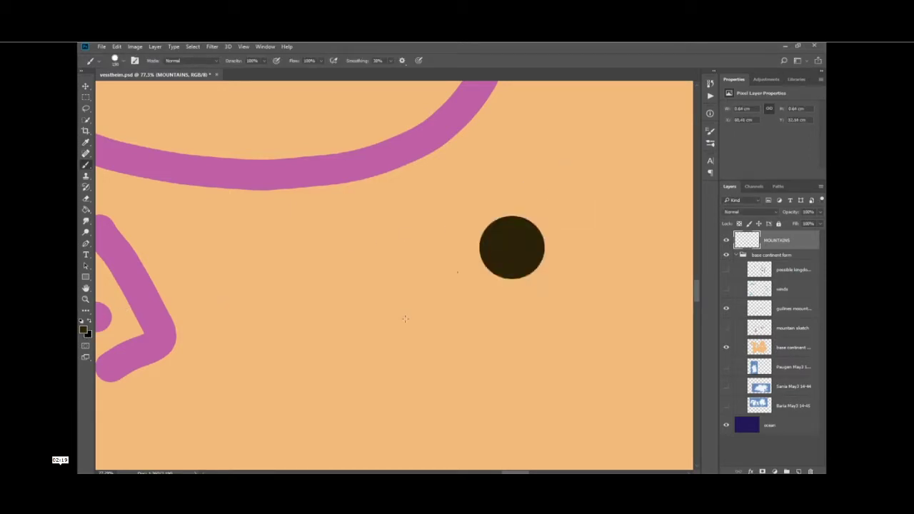
scroll(449, 292, "down", 10)
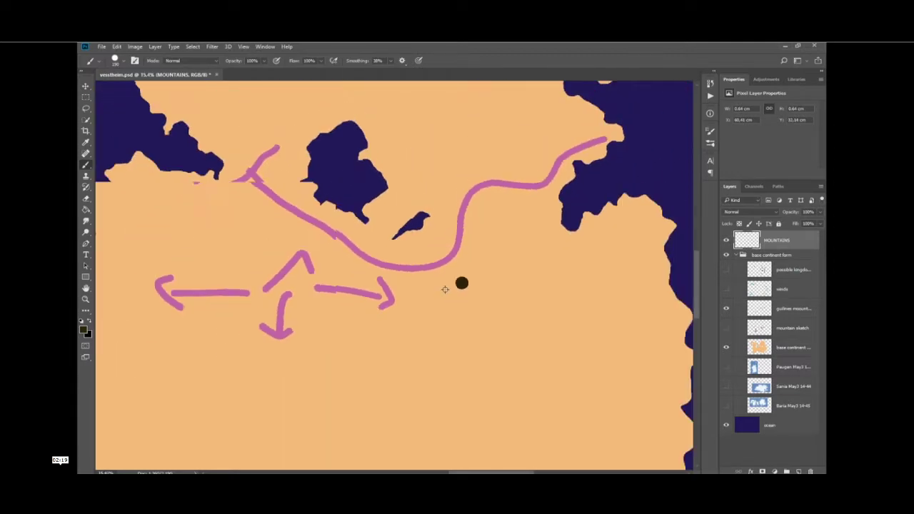
scroll(444, 289, "down", 4)
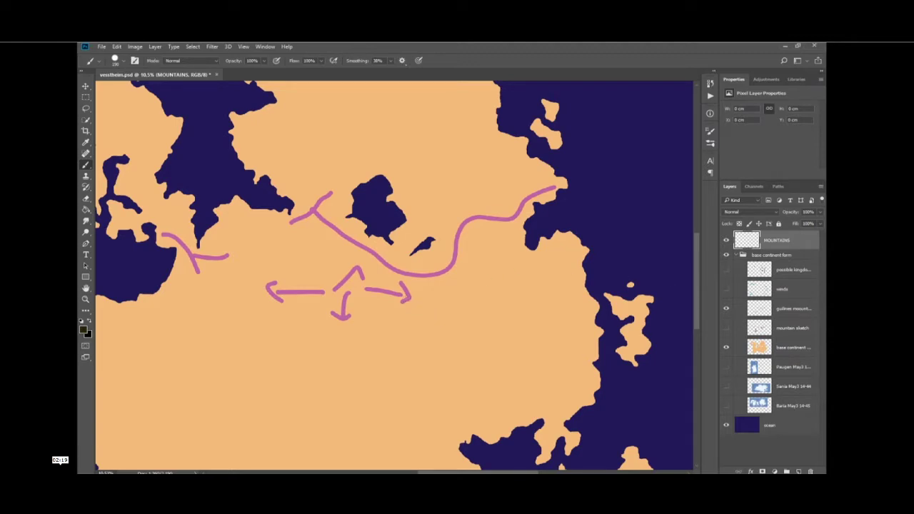
Add a new layer above MOUNTAINS and name it COLORS.
left_click(799, 471)
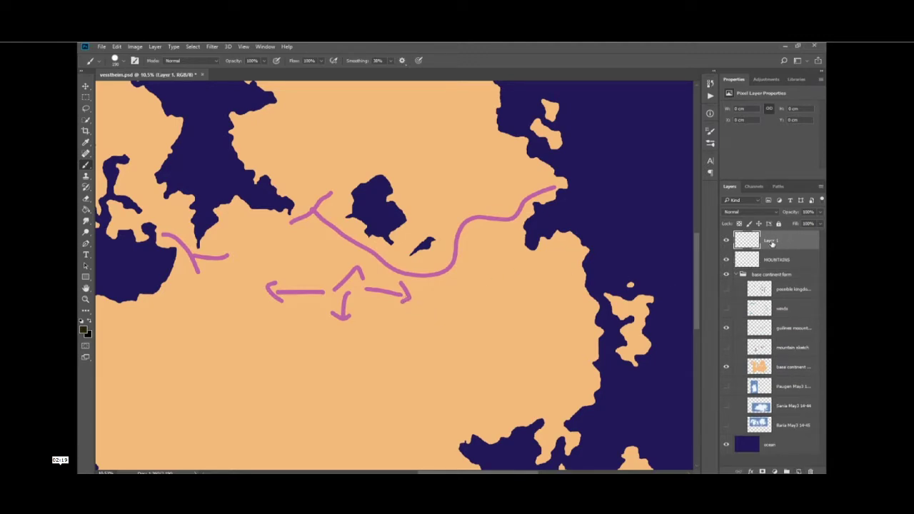
double_click(771, 241)
type("COLORS")
key("Return")
Paint a dark brown blob on the land below the river's eastern bend, then undo it.
left_click(485, 305)
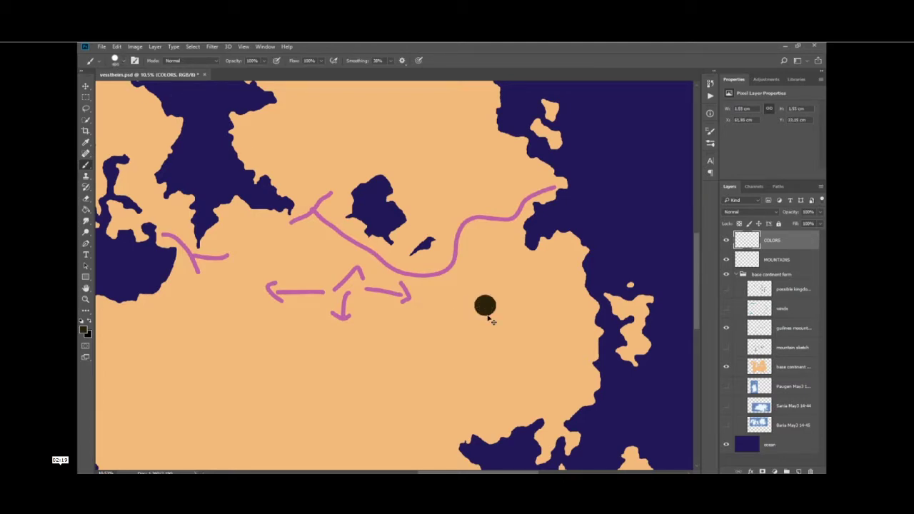
mouse_move(486, 306)
left_mouse_down()
mouse_move(476, 285)
mouse_move(502, 306)
mouse_move(485, 328)
mouse_move(493, 272)
mouse_move(504, 334)
mouse_move(479, 318)
mouse_move(505, 270)
mouse_move(529, 364)
mouse_move(488, 336)
mouse_move(487, 288)
mouse_move(509, 346)
left_mouse_up()
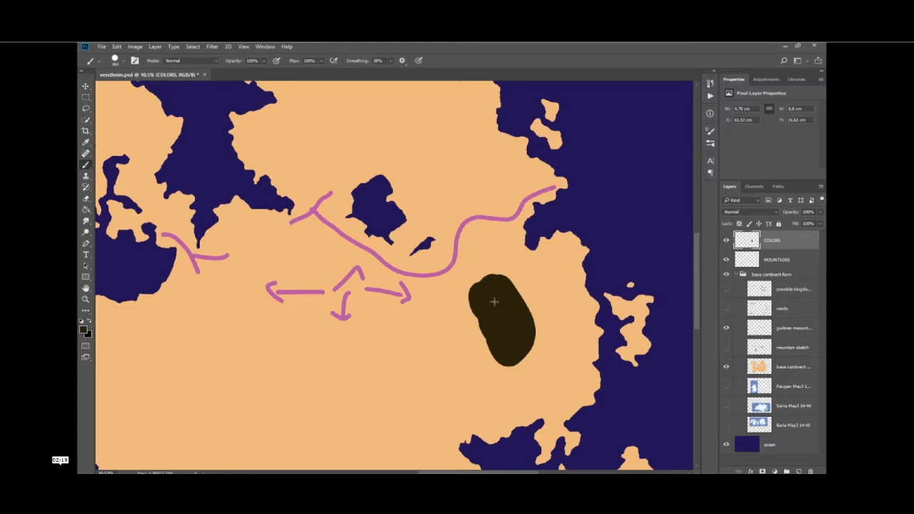
scroll(499, 307, "up", 3)
scroll(500, 308, "up", 1)
scroll(500, 309, "down", 5)
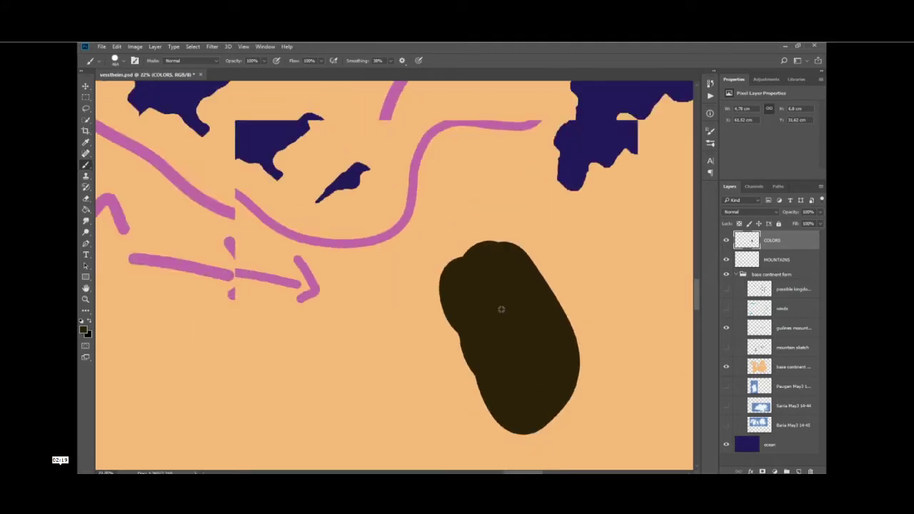
scroll(500, 308, "down", 2)
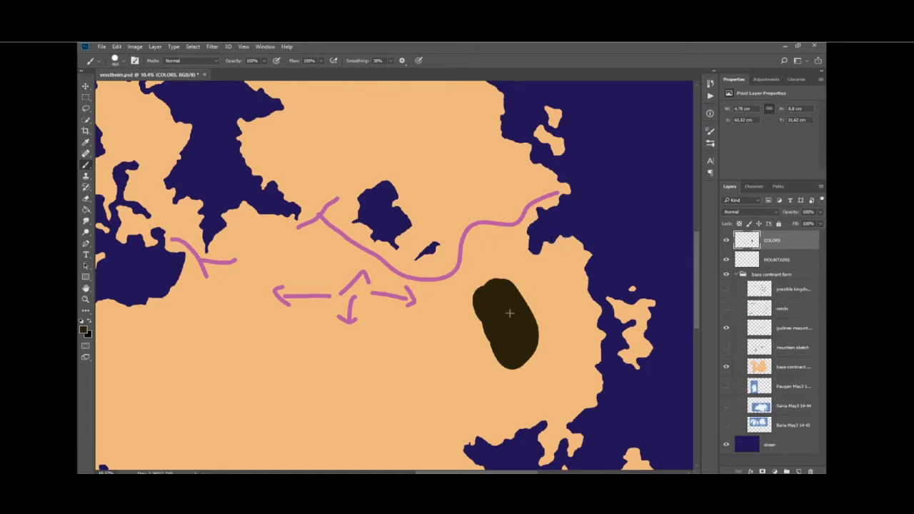
key("ctrl+z")
key("ctrl+z")
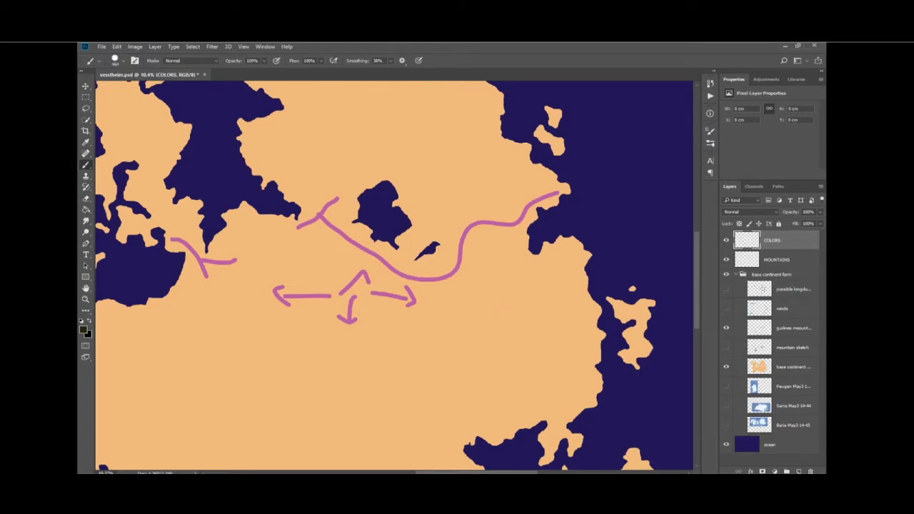
key("i")
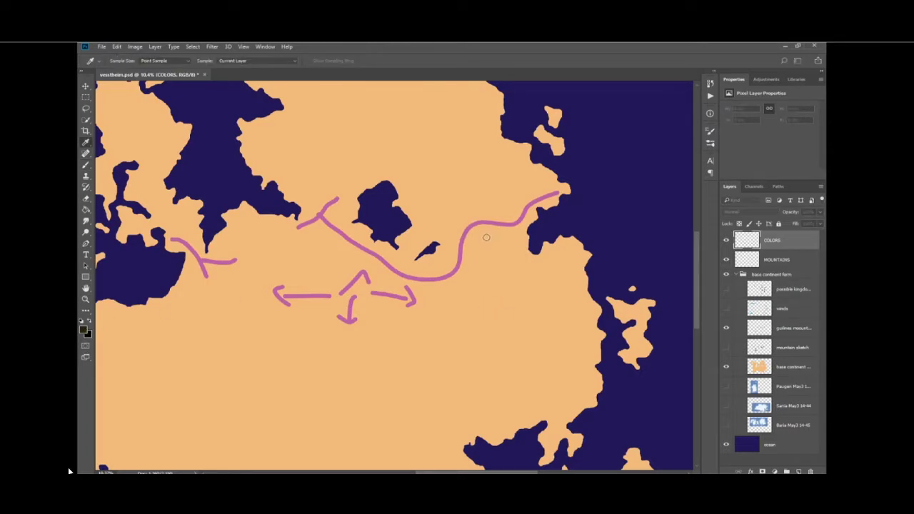
key("b")
left_click(504, 305)
scroll(473, 292, "up", 3)
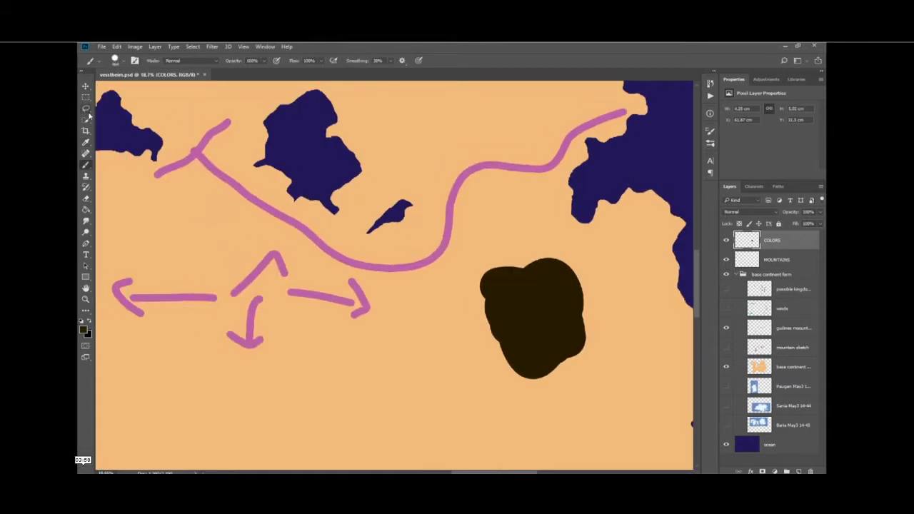
left_click(86, 86)
left_click_drag(536, 321, 652, 238)
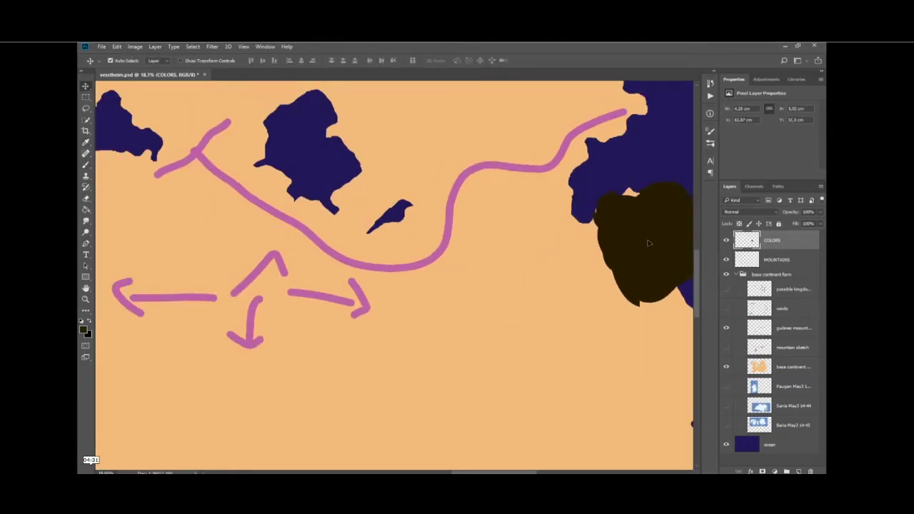
scroll(653, 228, "down", 2)
key("ctrl+z")
key("b")
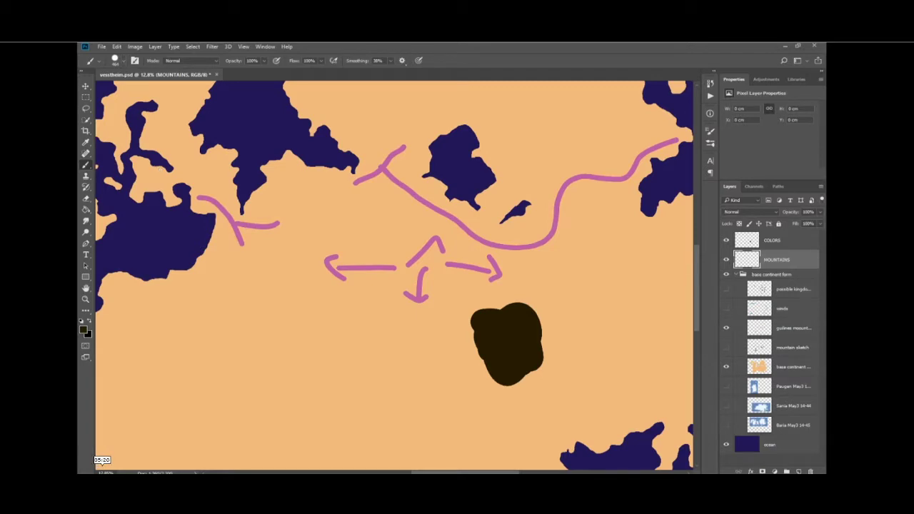
scroll(400, 370, "up", 3)
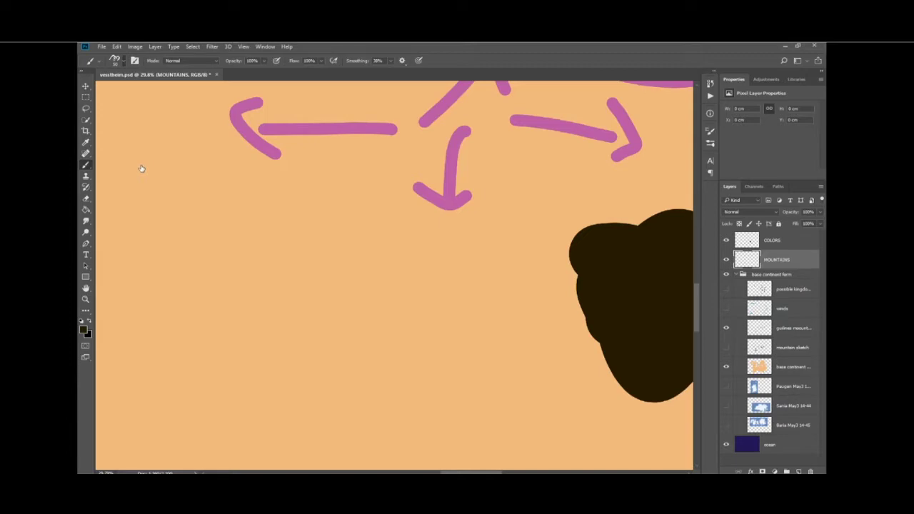
scroll(251, 193, "down", 2)
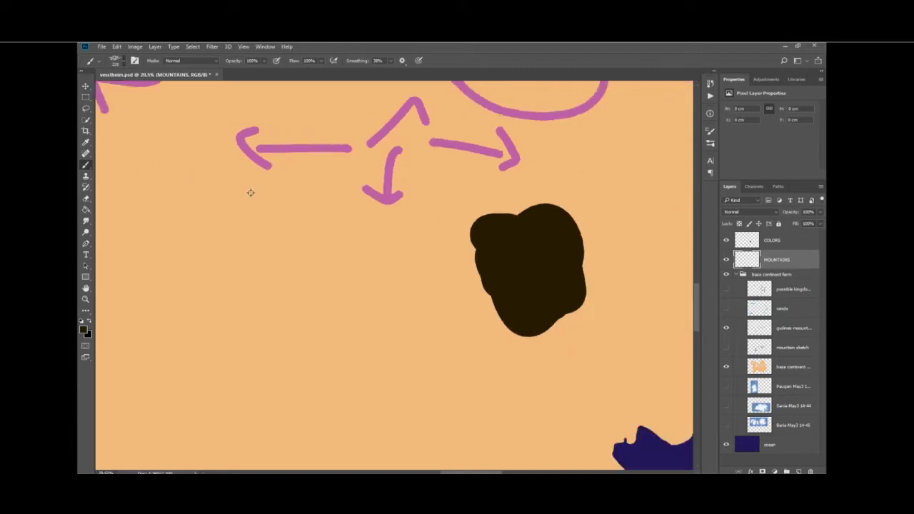
scroll(251, 194, "down", 2)
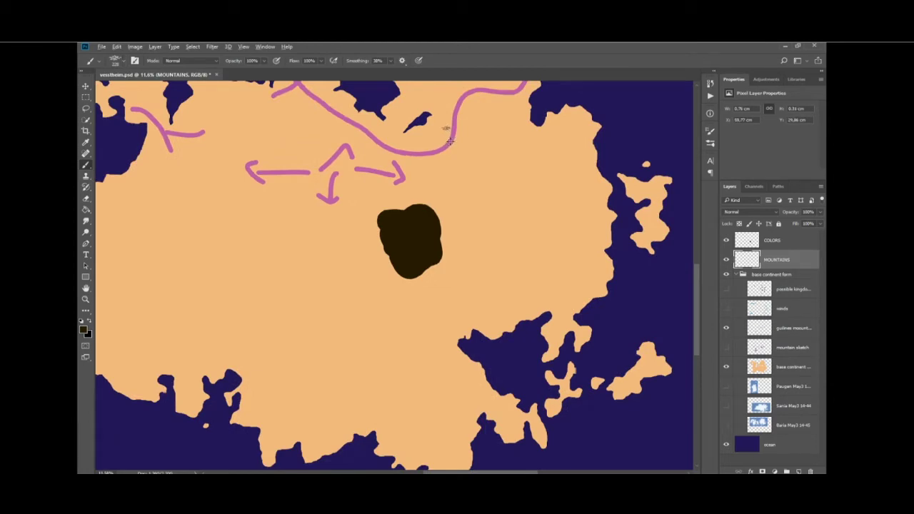
scroll(448, 131, "up", 4)
scroll(444, 123, "up", 3)
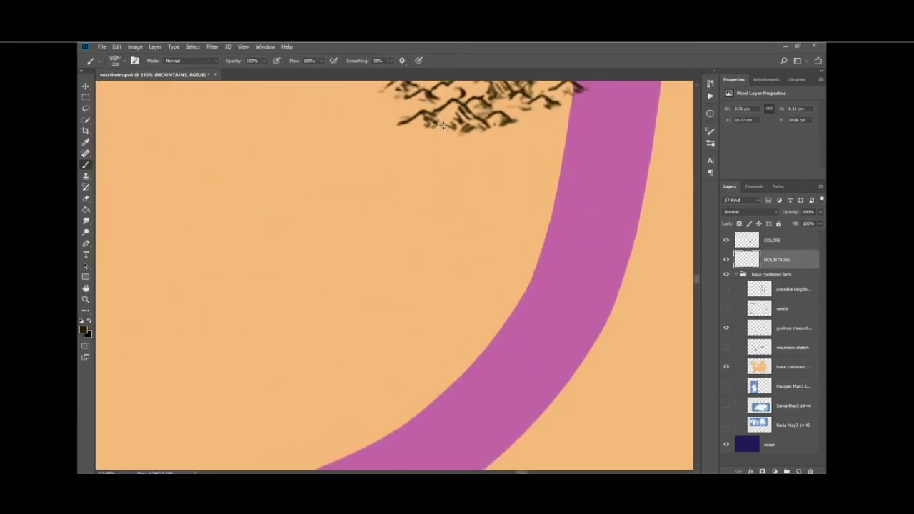
scroll(442, 129, "down", 5)
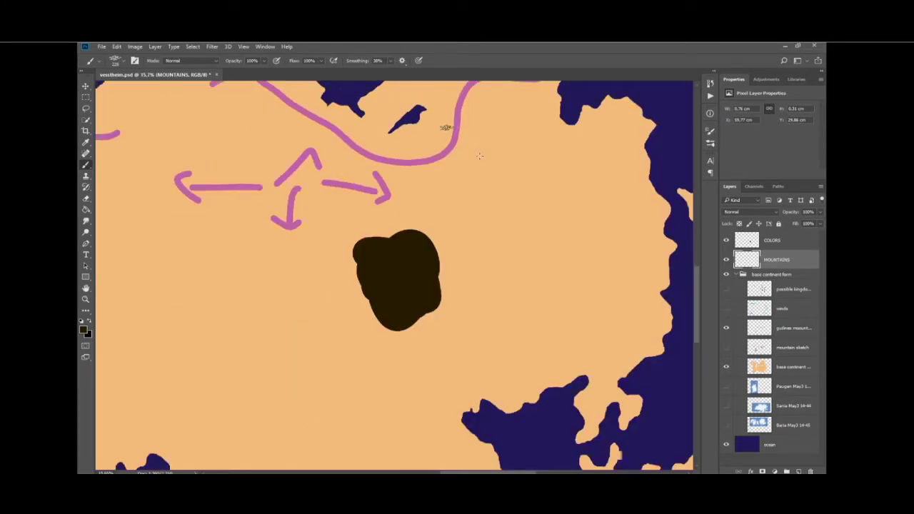
scroll(698, 229, "up", 5)
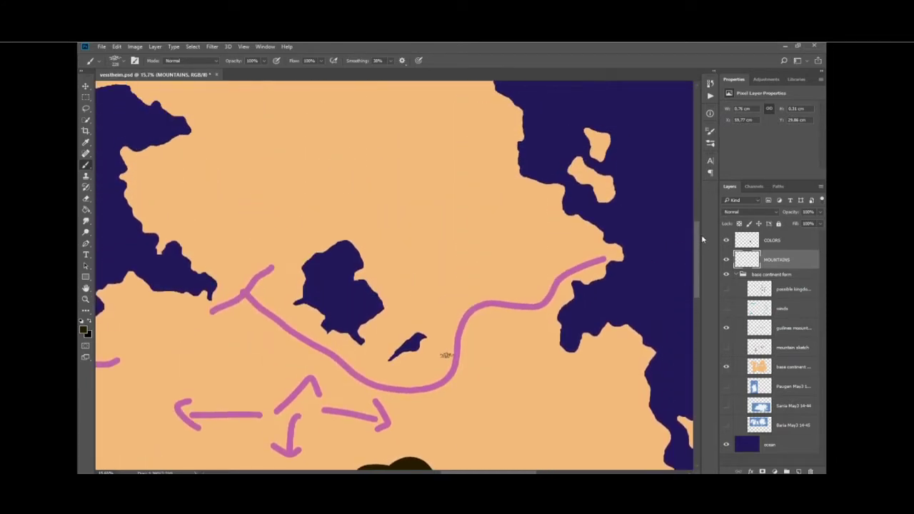
key("ctrl+z")
left_click_drag(504, 310, 532, 308)
key("ctrl+z")
left_click_drag(490, 319, 507, 318)
key("ctrl+z")
left_click(472, 344)
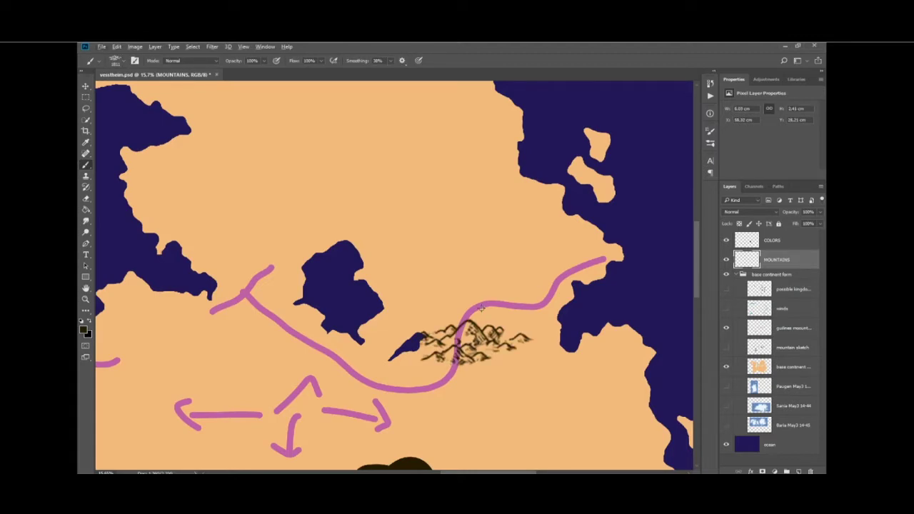
scroll(477, 333, "up", 8)
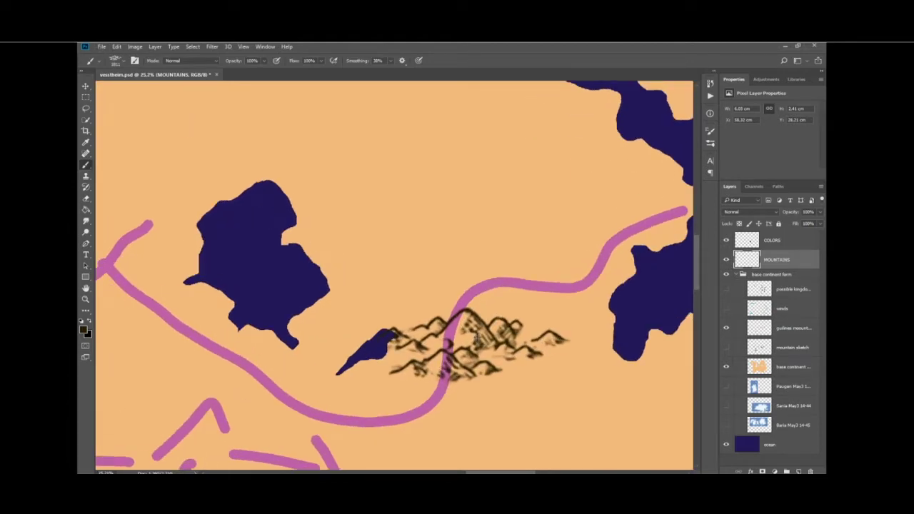
scroll(481, 323, "up", 6)
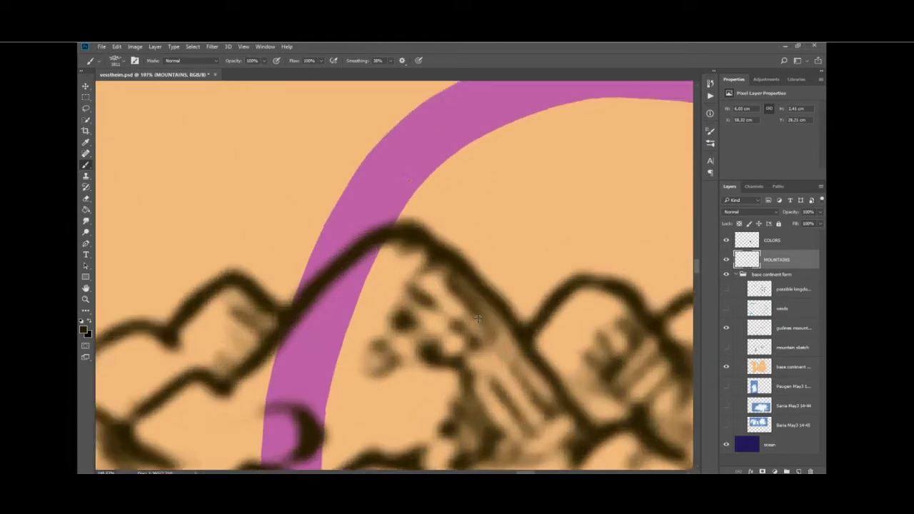
scroll(469, 317, "down", 4)
scroll(469, 317, "down", 6)
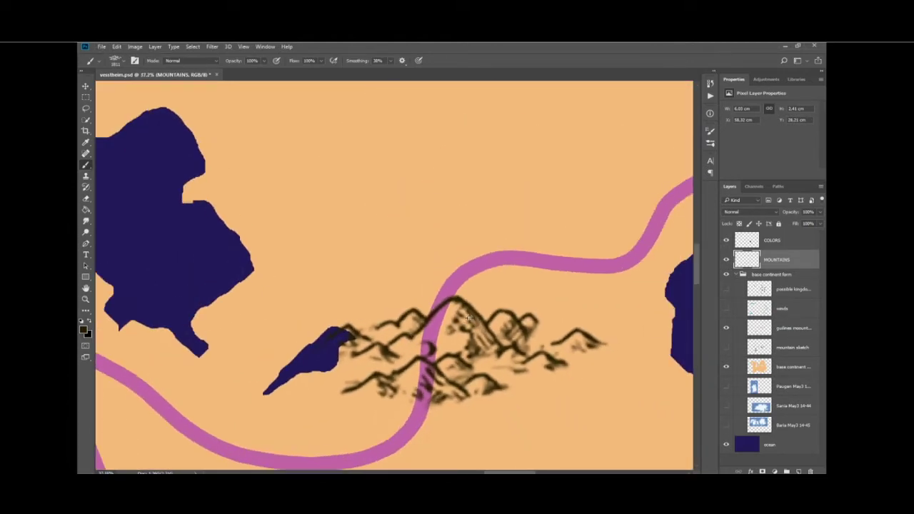
scroll(469, 314, "up", 2)
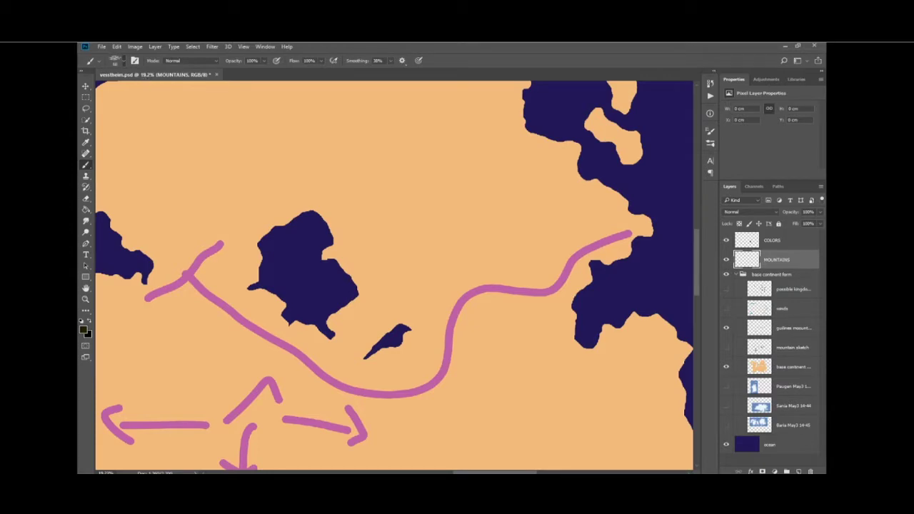
Try several small mountain stamps along the pink line near the east coast, undoing each.
left_click(528, 287)
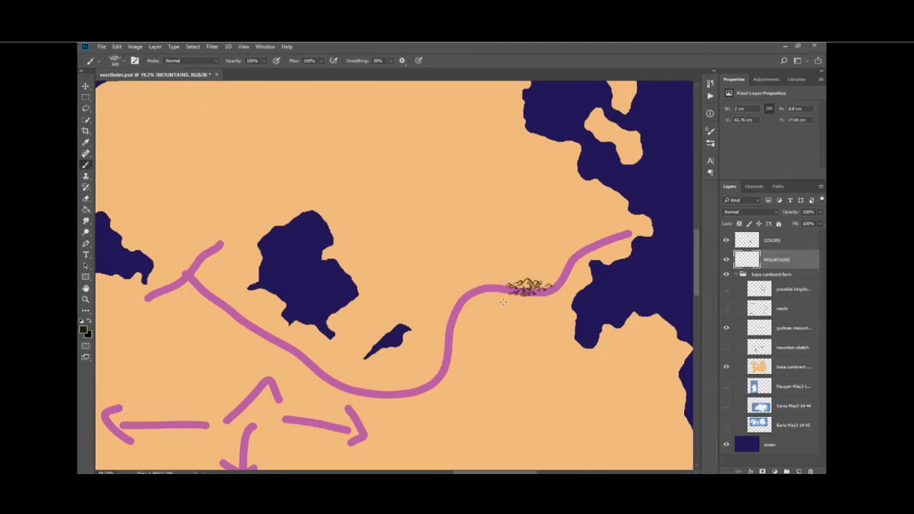
key("ctrl+z")
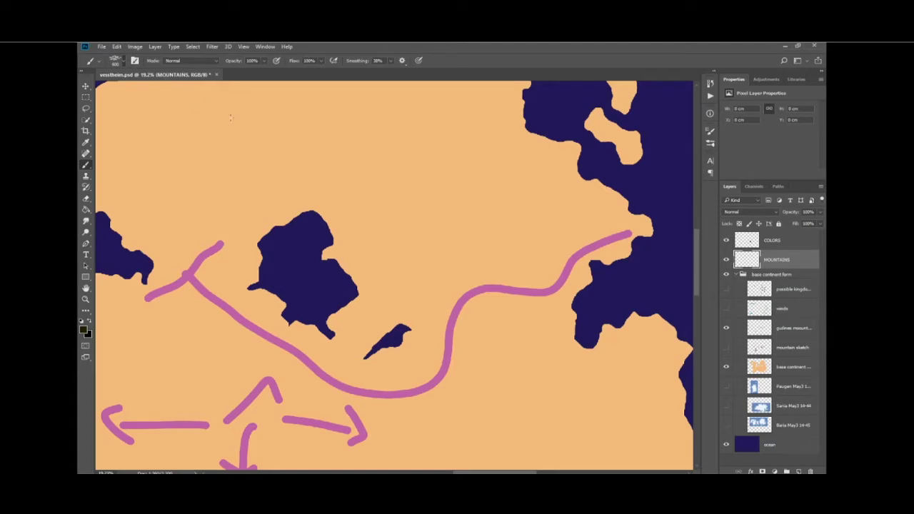
left_click(525, 285)
scroll(525, 285, "up", 5)
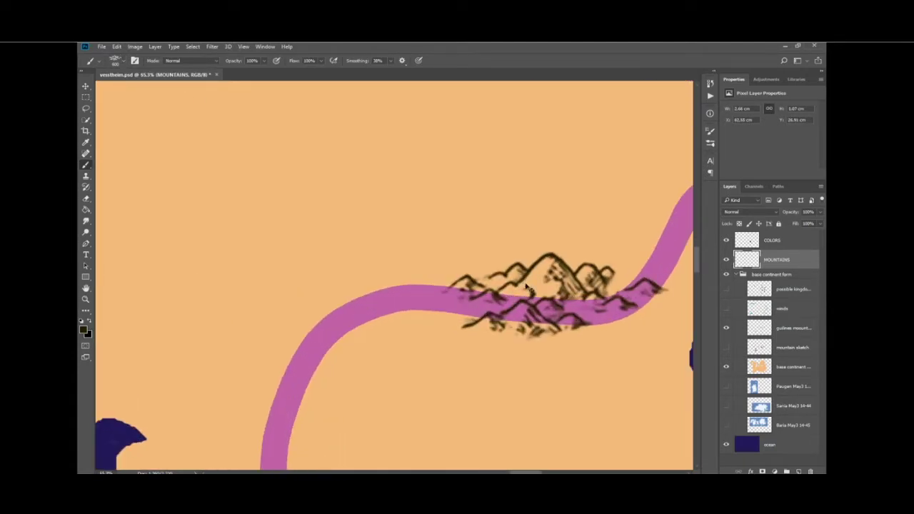
scroll(525, 285, "down", 5)
key("ctrl+z")
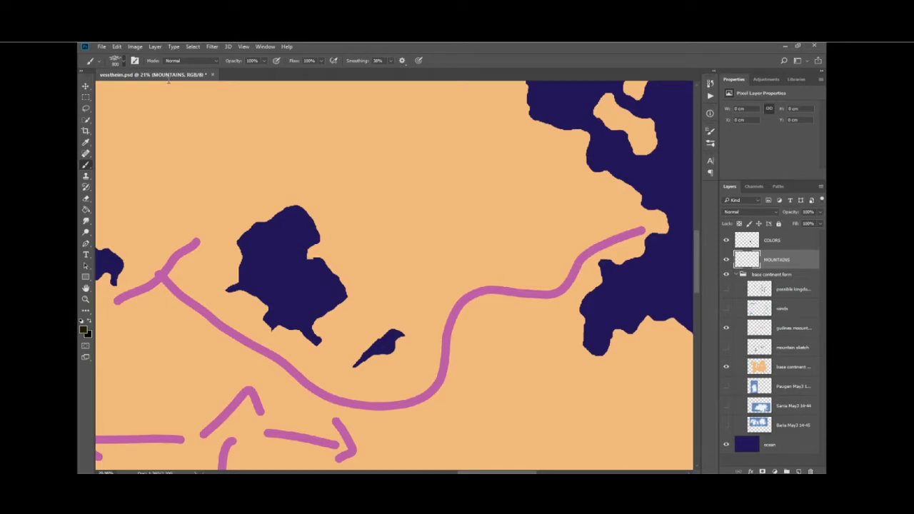
left_click(541, 287)
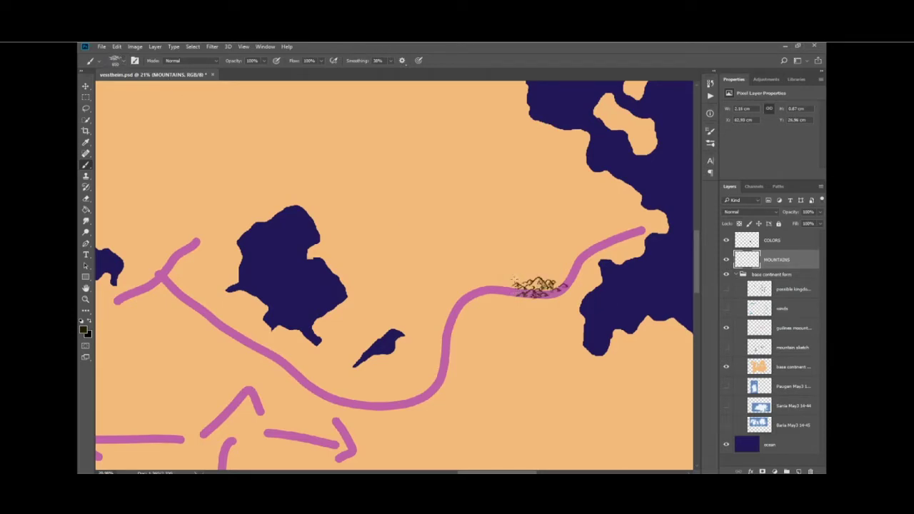
key("ctrl+z")
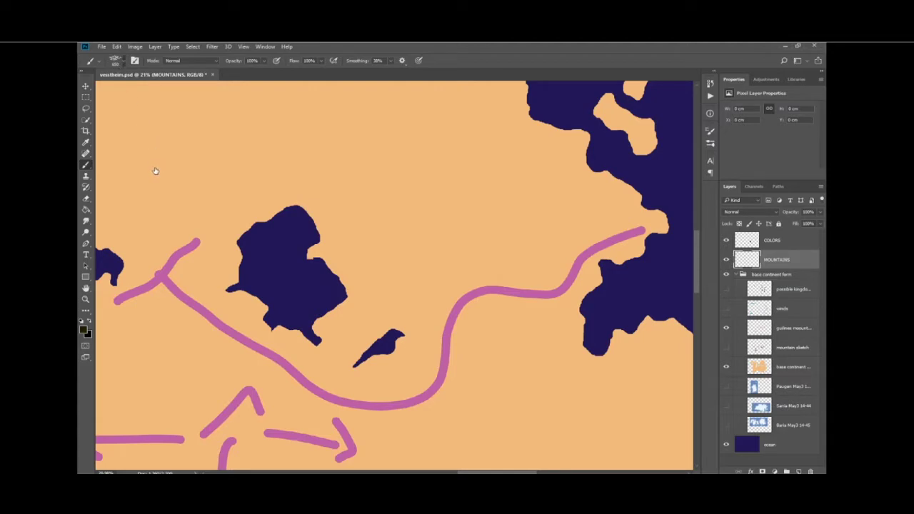
left_click(495, 289)
key("ctrl+z")
Enlarge the mountain brush and stamp a cluster where the pink line meets the eastern coast.
key("bracketright")
key("bracketright")
key("bracketright")
left_click_drag(517, 289, 529, 291)
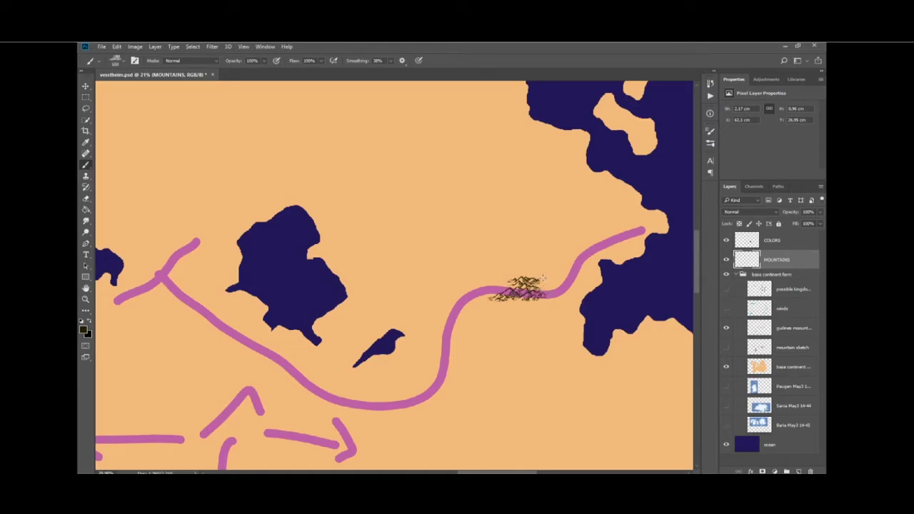
key("ctrl+z")
left_click(598, 235)
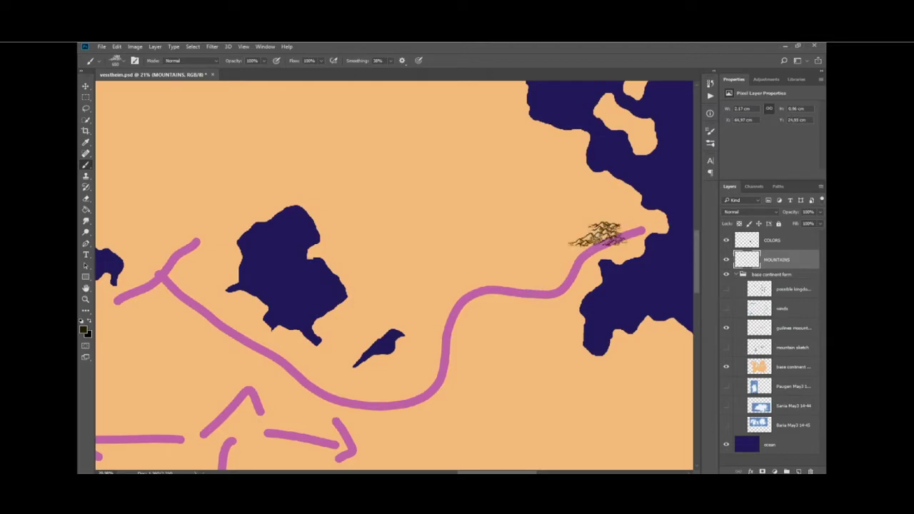
key("ctrl+z")
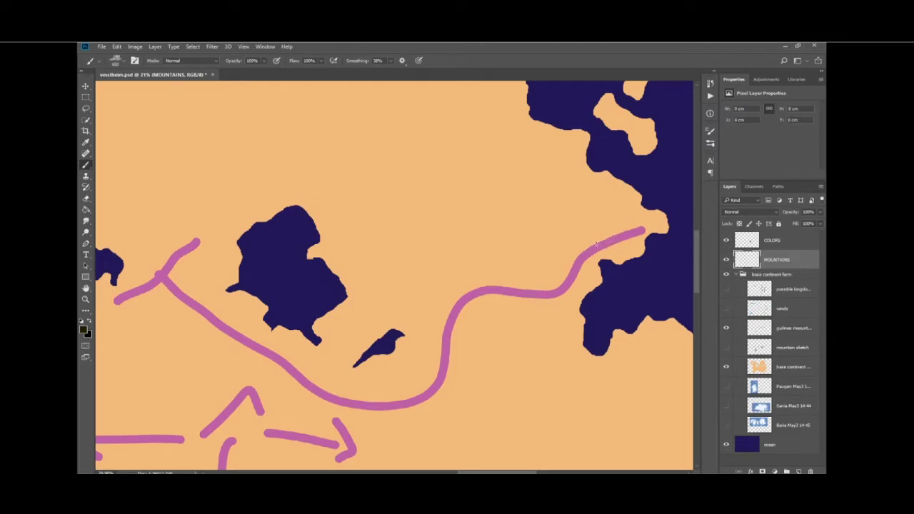
left_click(597, 244)
key("ctrl+z")
left_click(560, 273)
key("ctrl+z")
left_click(562, 286)
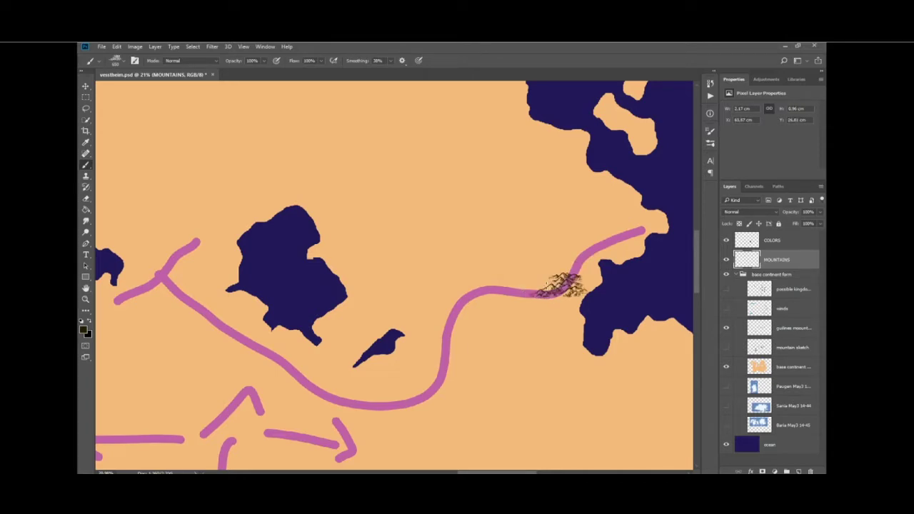
Try extra mountain stamps around and left of the existing cluster, undoing each attempt.
scroll(546, 289, "up", 2)
scroll(546, 291, "up", 3)
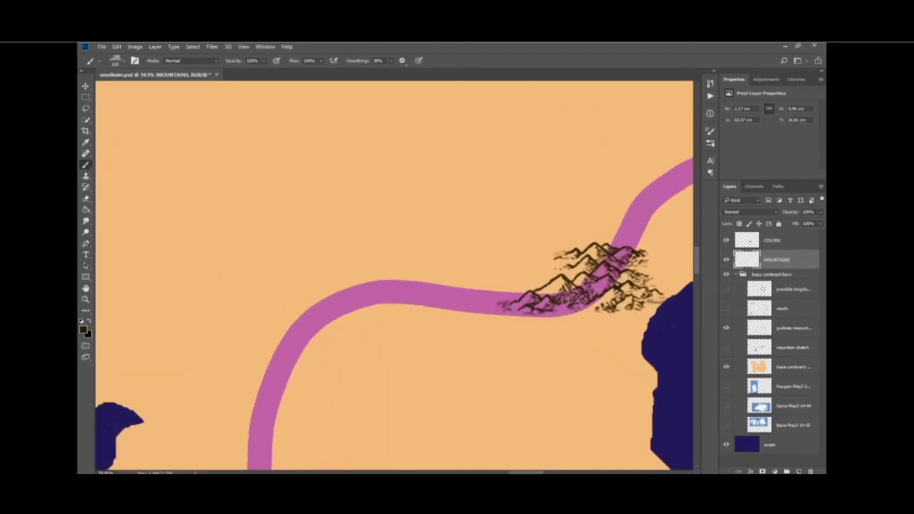
scroll(623, 257, "down", 3)
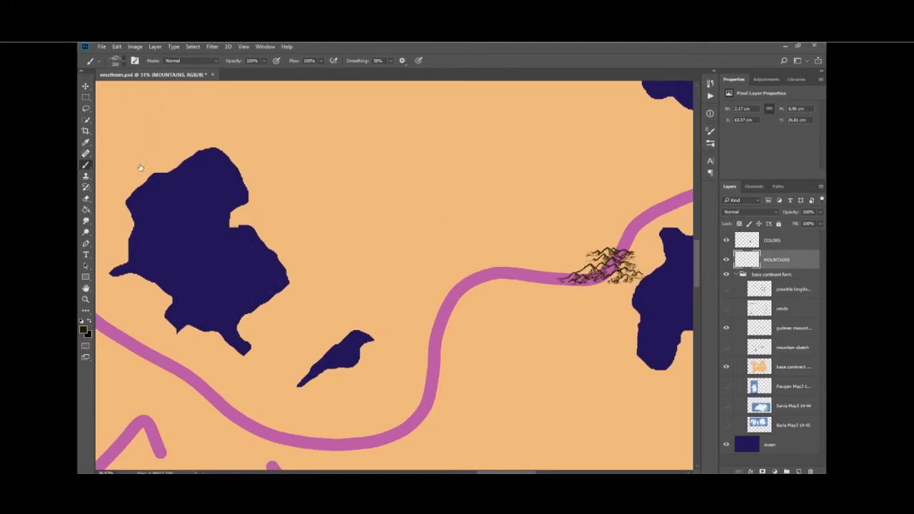
left_click(493, 222)
key("ctrl+z")
left_click(574, 258)
key("ctrl+z")
key("ctrl+z")
left_click(458, 255)
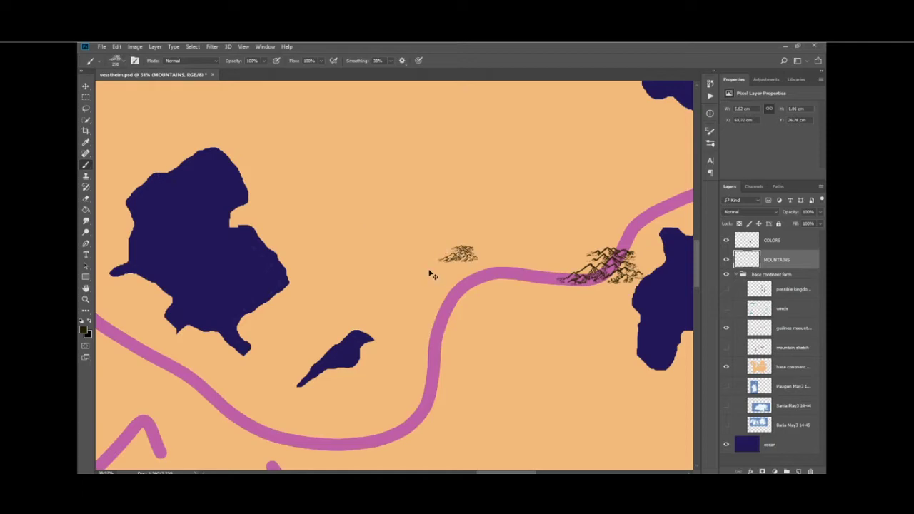
key("ctrl+z")
left_click(523, 275)
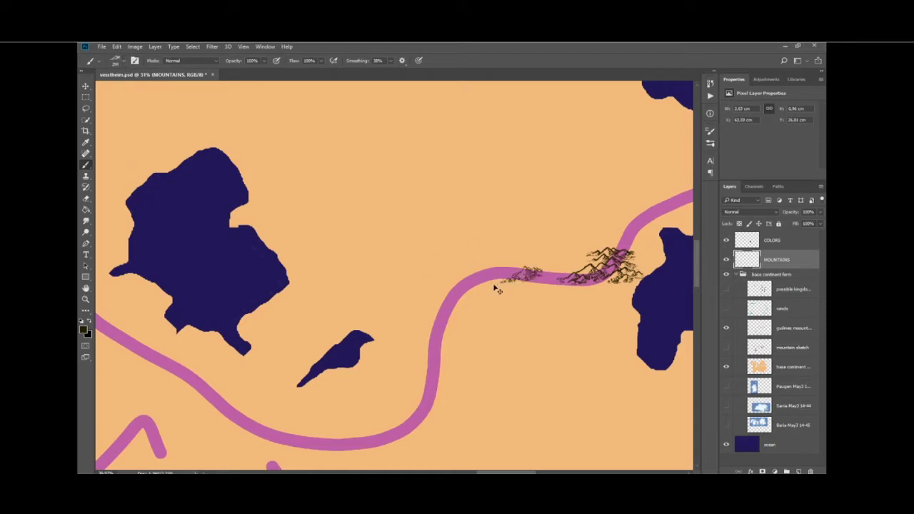
key("ctrl+z")
Stamp a lower row of mountains just below the pink line, left of the cluster.
left_click(555, 298)
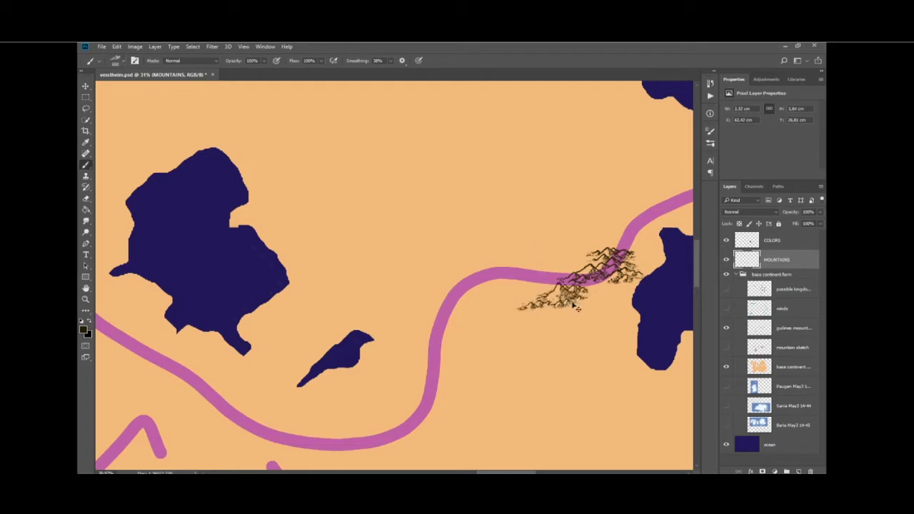
left_click(531, 299)
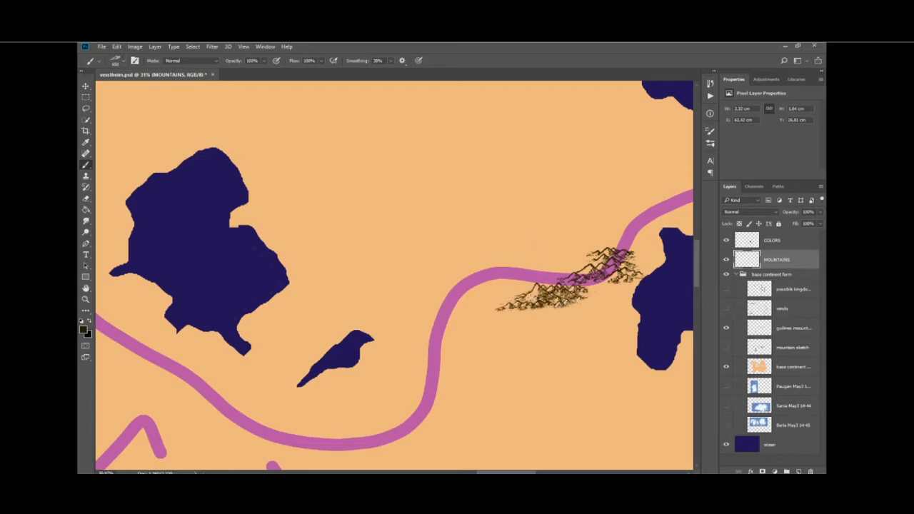
left_click(511, 289)
key("ctrl+z")
left_click(512, 288)
key("ctrl+z")
left_click(599, 294)
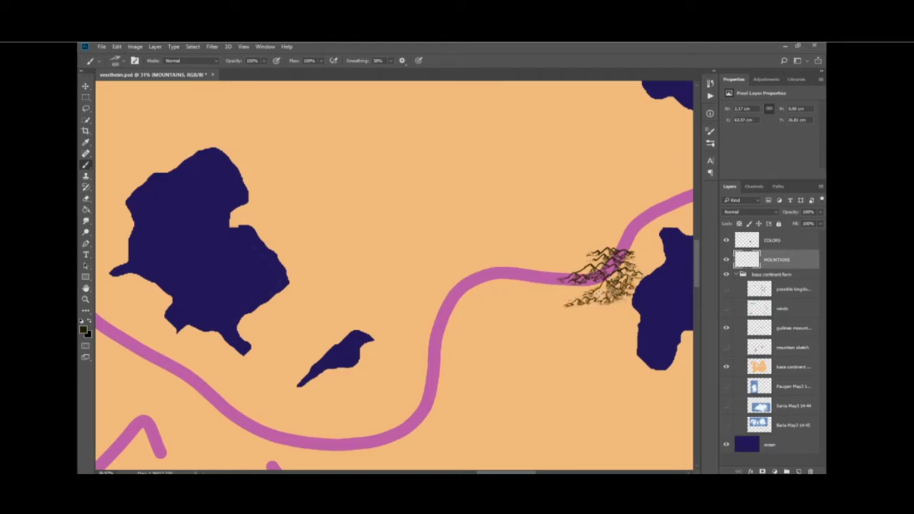
key("ctrl+z")
left_click(569, 293)
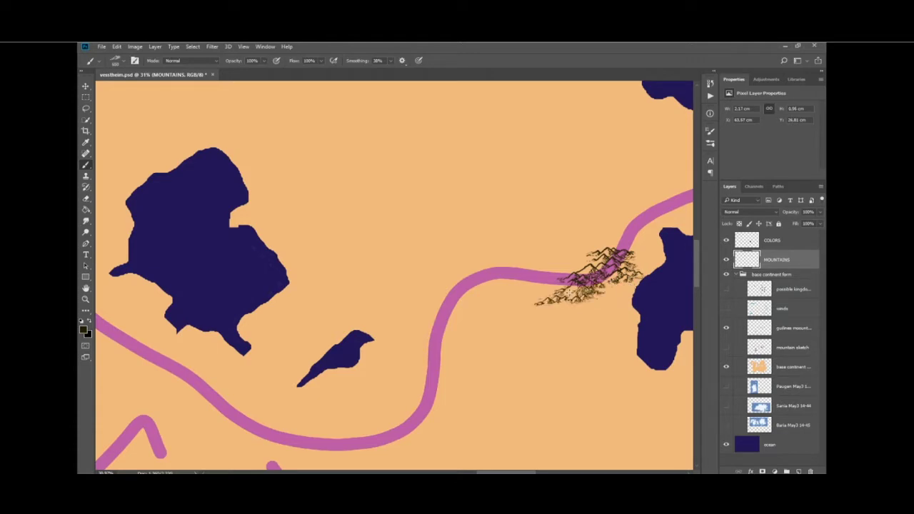
key("ctrl+z")
left_click(585, 294)
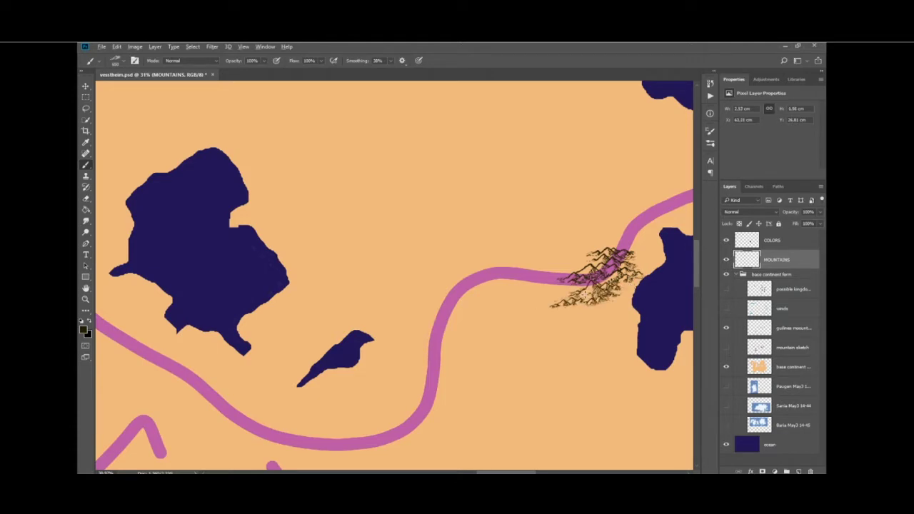
scroll(586, 291, "up", 5)
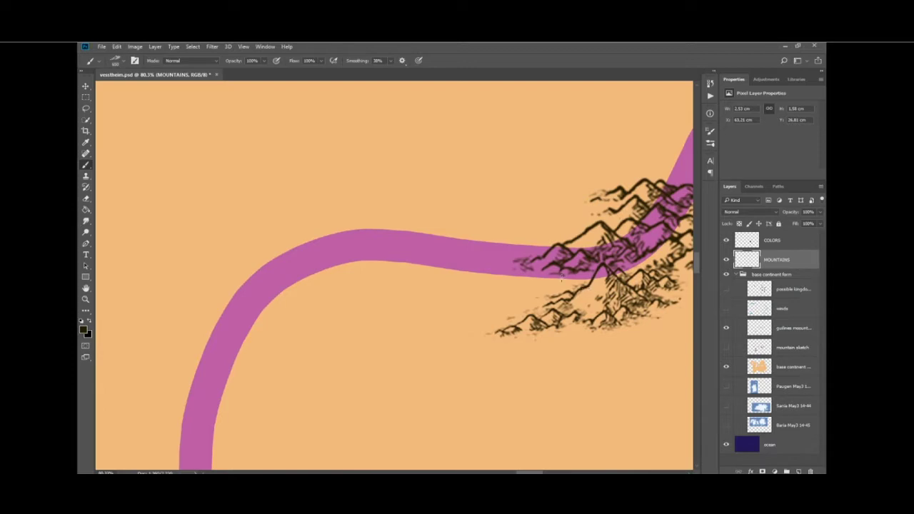
Try mountain stamps further left along the line and below the eastern range, then undo them.
key("ctrl+z")
left_click(479, 271)
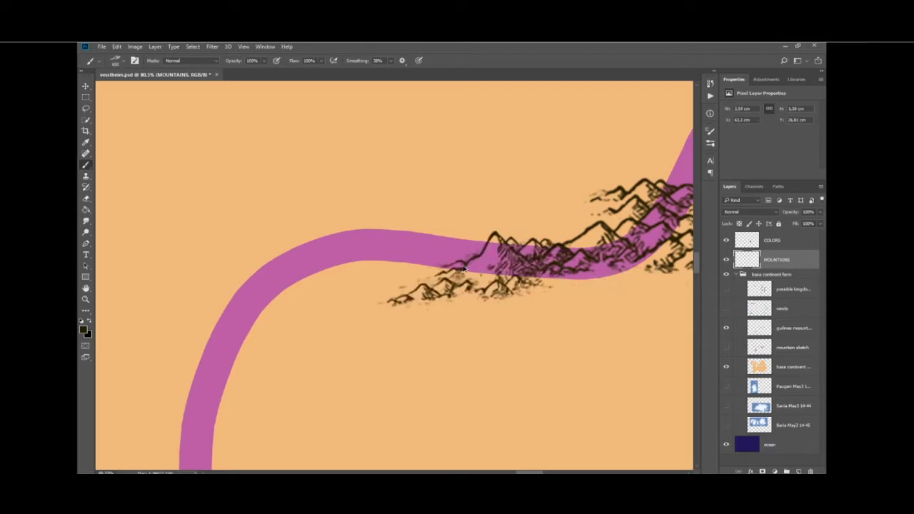
key("ctrl+z")
left_click(455, 262)
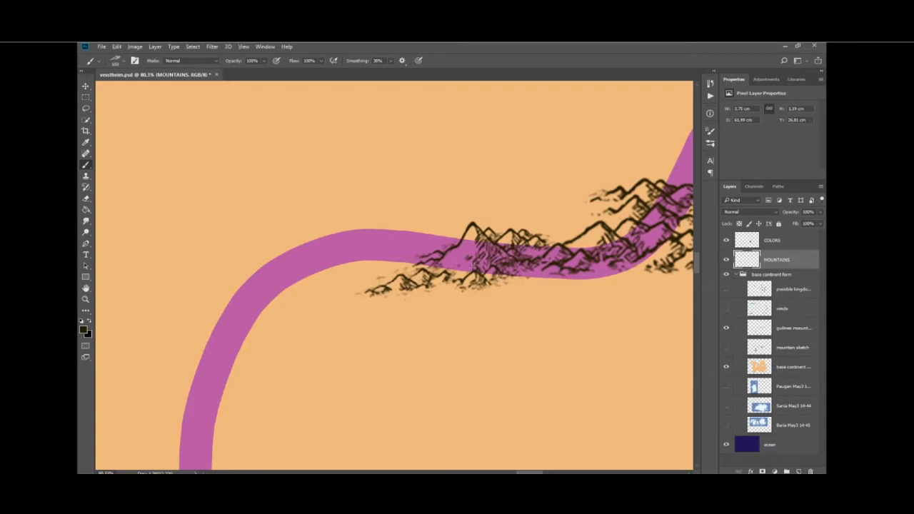
scroll(487, 271, "down", 3)
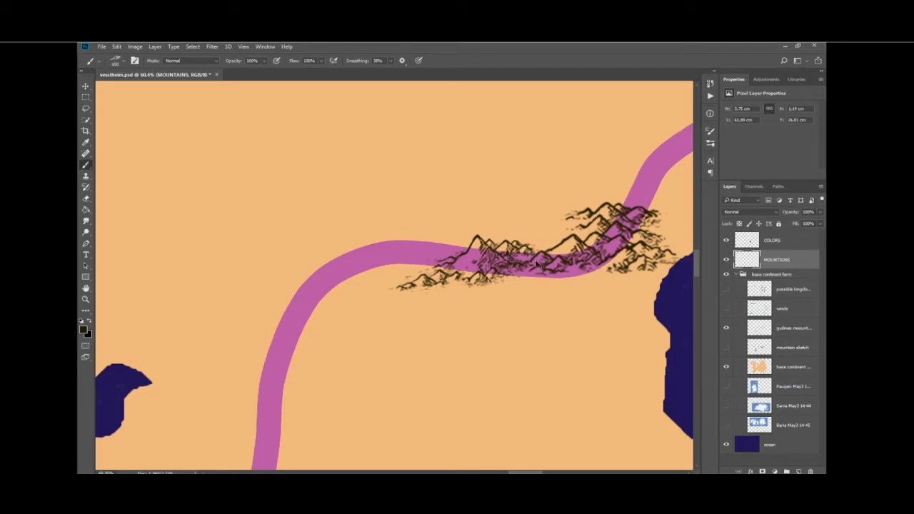
key("ctrl+z")
mouse_move(593, 265)
left_mouse_down()
mouse_move(577, 300)
mouse_move(565, 293)
left_mouse_up()
key("ctrl+z")
key("ctrl+z")
key("ctrl+z")
key("ctrl+z")
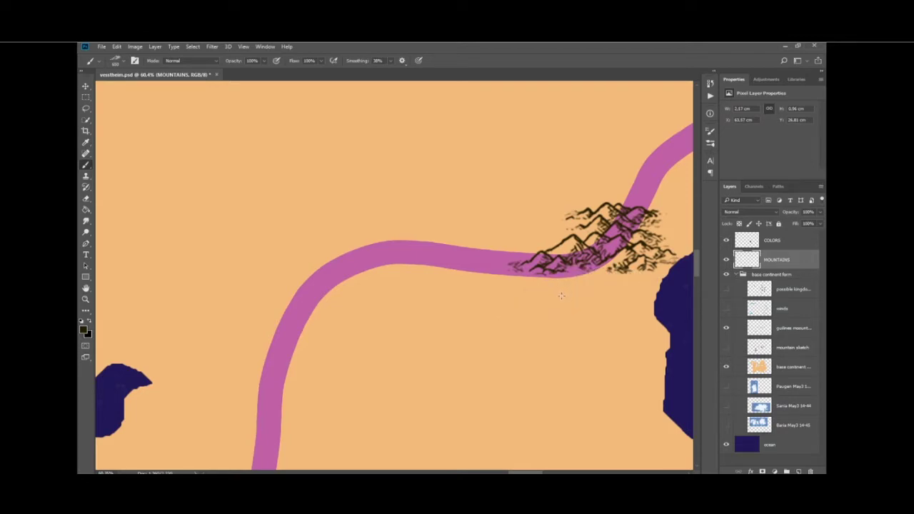
key("ctrl+z")
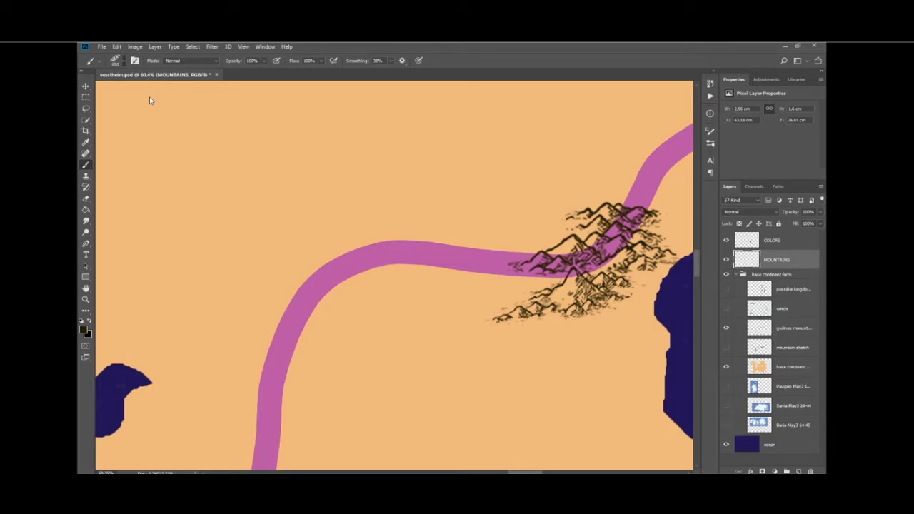
Paint mountains down-left from the eastern cluster and onto the pink line's left bend, comparing with undo/redo.
left_click_drag(543, 307, 437, 347)
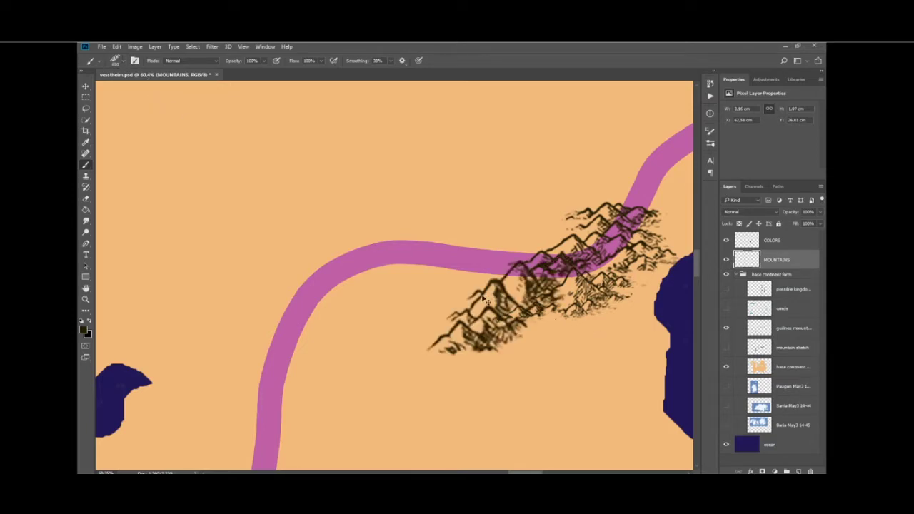
left_click_drag(465, 300, 438, 295)
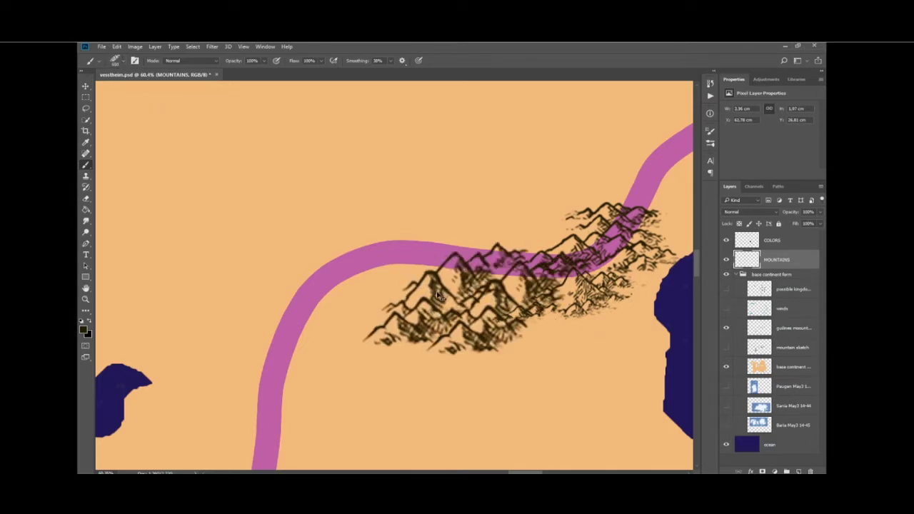
key("ctrl+alt+z")
key("ctrl+alt+z")
key("ctrl+alt+z")
key("ctrl+alt+z")
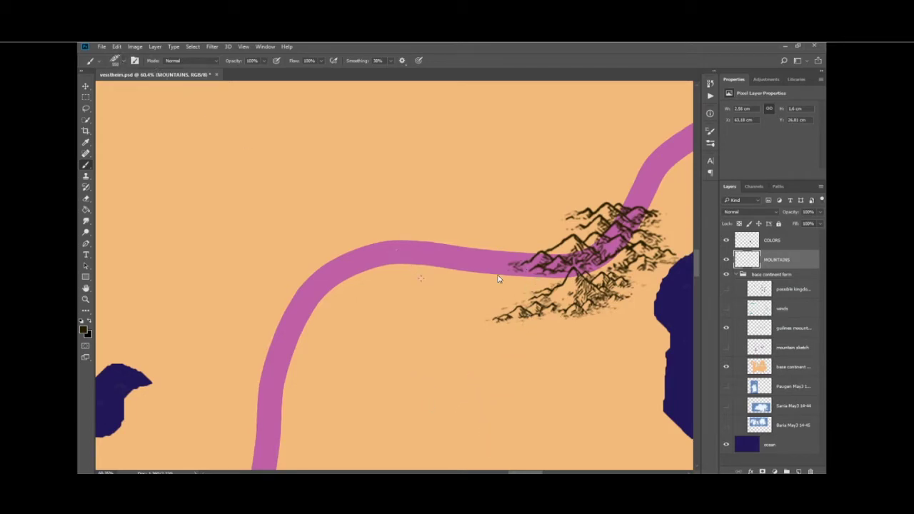
key("ctrl+shift+z")
key("ctrl+alt+z")
key("ctrl+alt+z")
left_click_drag(450, 321, 529, 282)
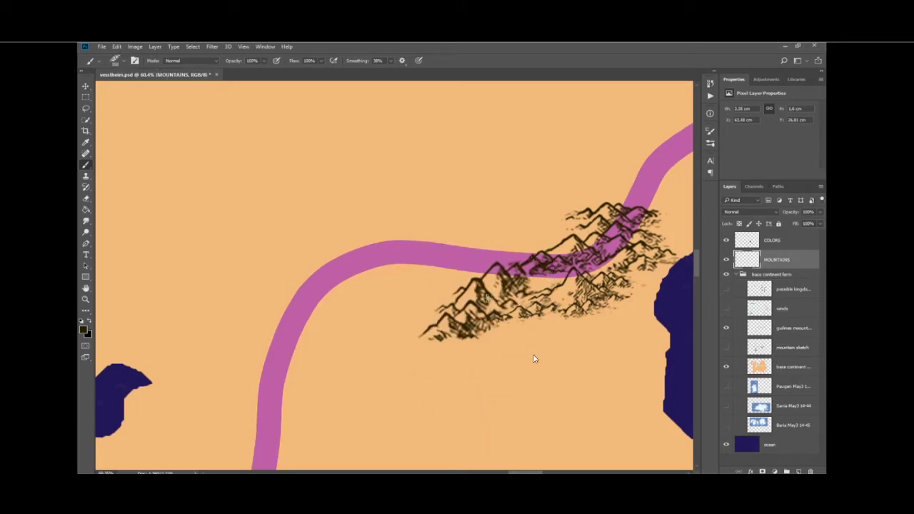
key("ctrl+alt+z")
key("ctrl+shift+z")
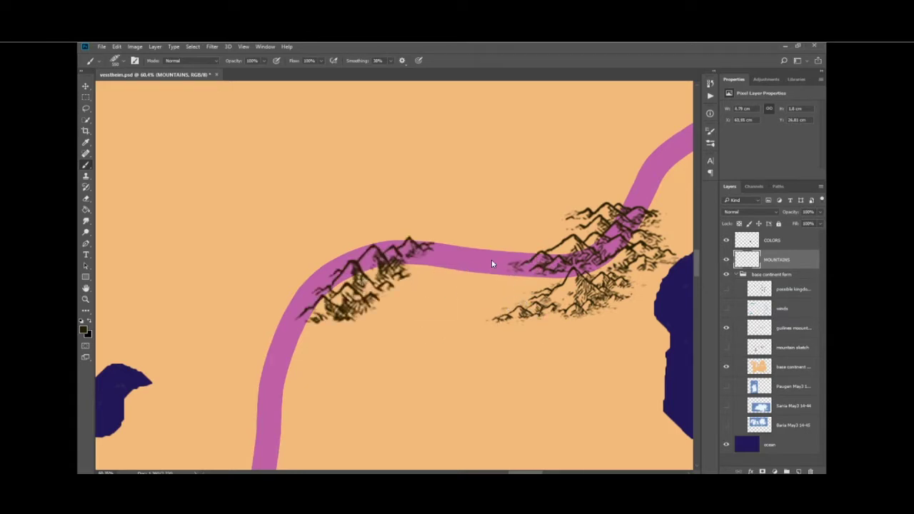
key("ctrl+alt+z")
key("ctrl+shift+z")
scroll(455, 346, "down", 5)
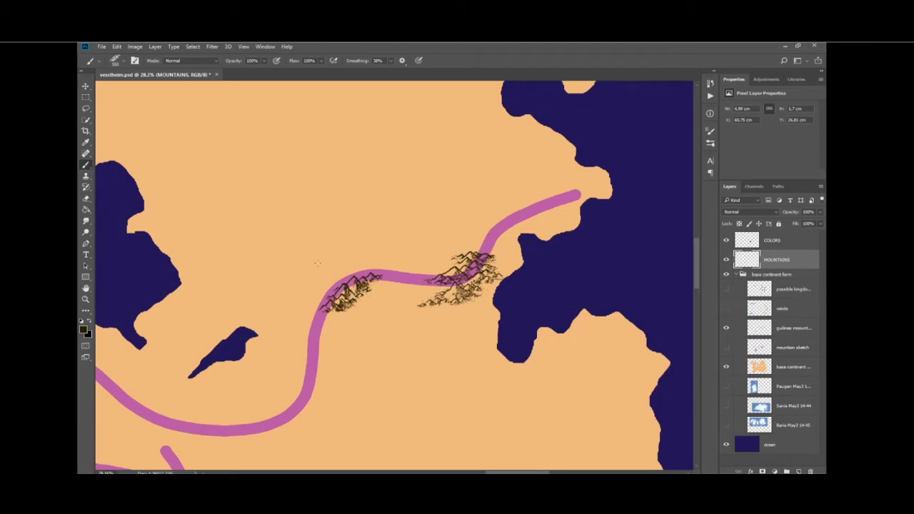
Stamp mountains on the lower-left pink line, toggling undo and redo to compare.
scroll(356, 294, "up", 2)
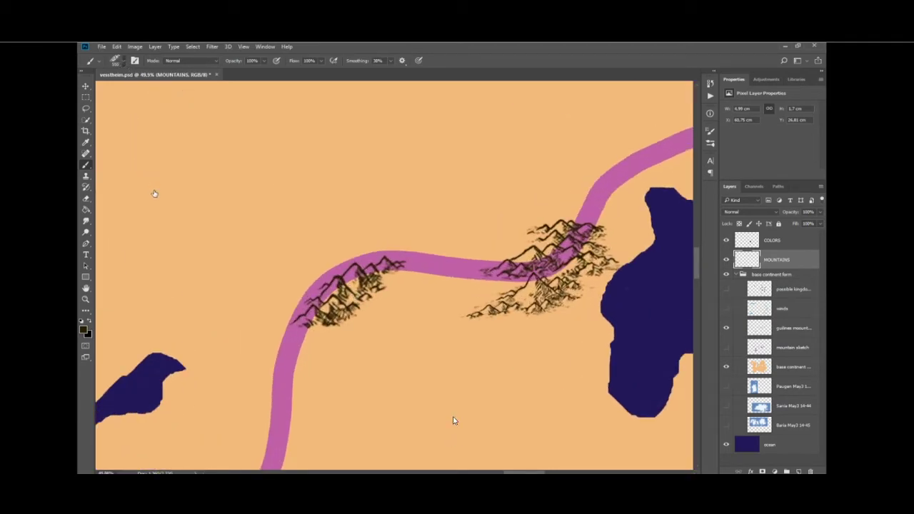
left_click(314, 390)
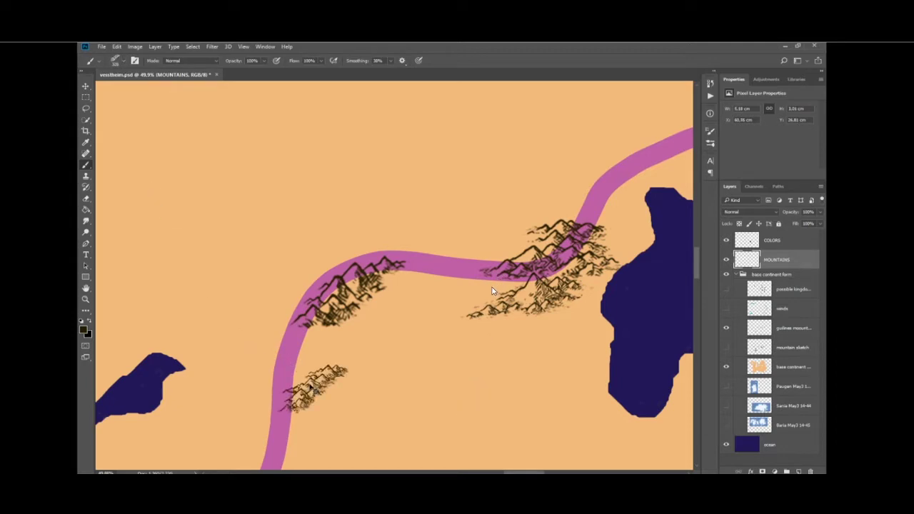
key("ctrl+z")
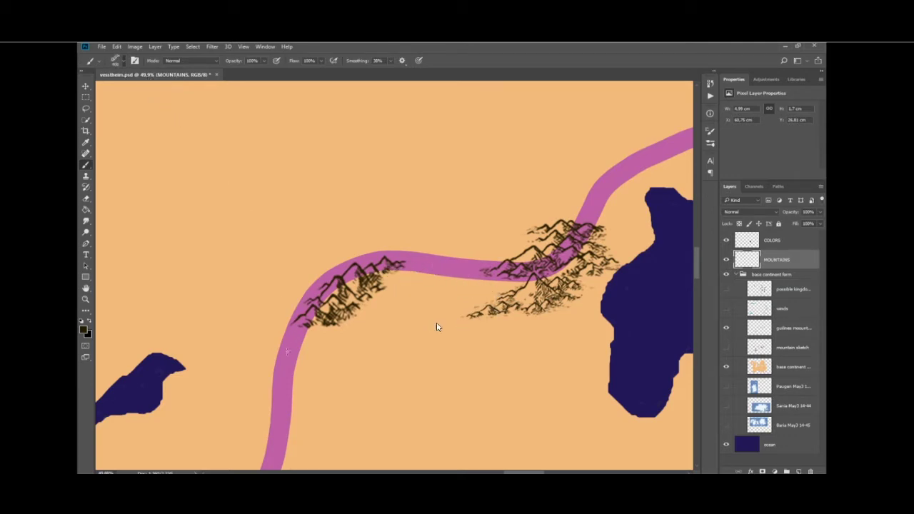
key("ctrl+shift+z")
key("ctrl+z")
key("ctrl+shift+z")
key("ctrl+z")
scroll(490, 300, "down", 2)
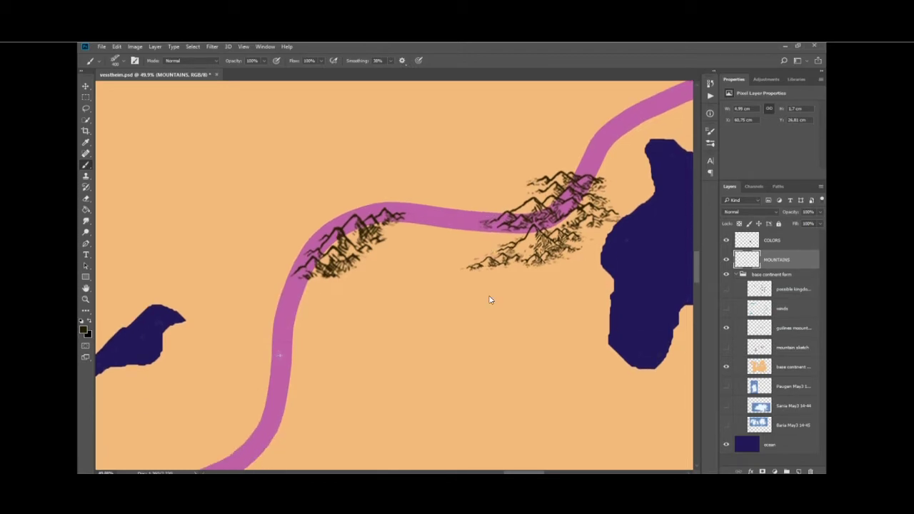
key("ctrl+shift+z")
key("ctrl+z")
scroll(490, 301, "down", 2)
key("ctrl+shift+z")
scroll(458, 214, "down", 2)
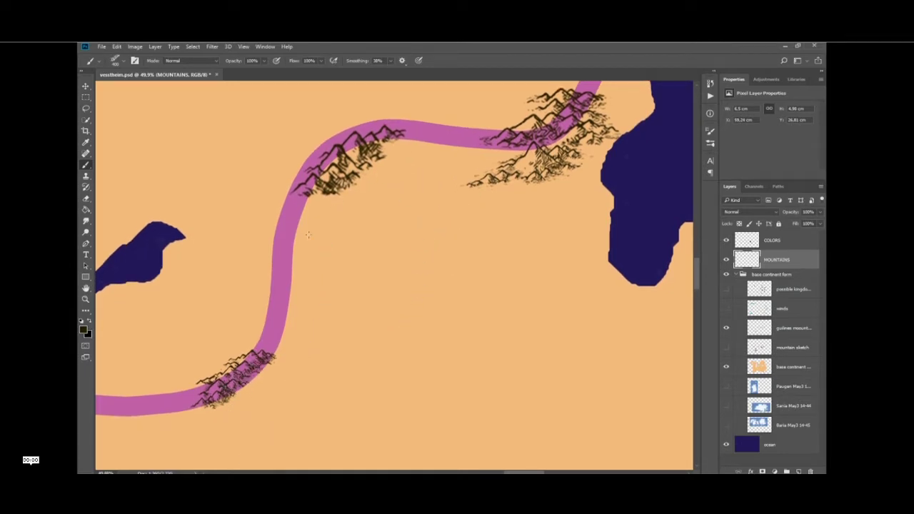
Try a stamp below the upper river bend and restore the mountains along the left bend.
left_click(361, 203)
key("ctrl+z")
key("ctrl+z")
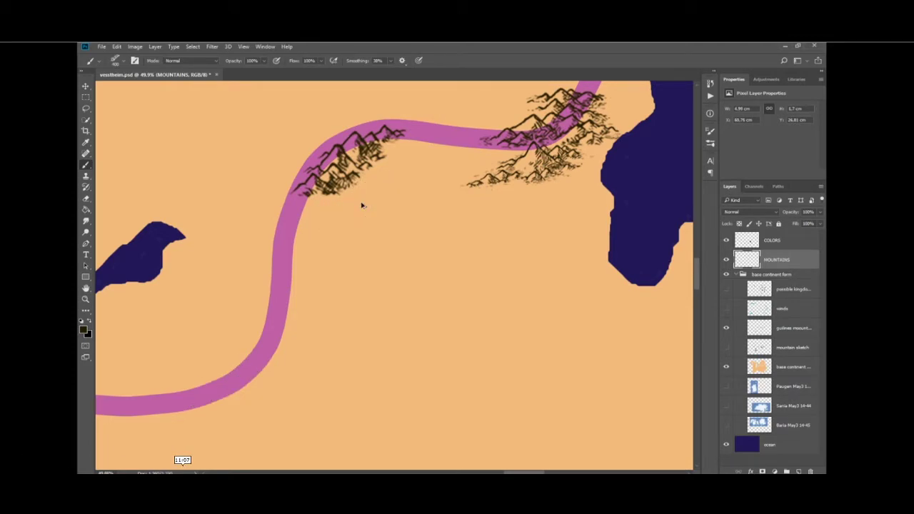
key("ctrl+z")
key("ctrl+shift+z")
scroll(362, 206, "down", 1)
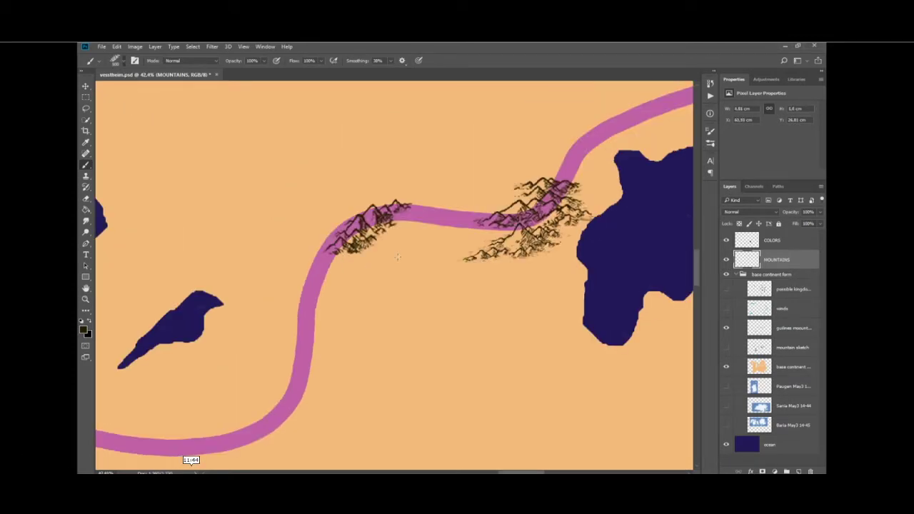
key("ctrl+shift+z")
scroll(151, 198, "down", 1)
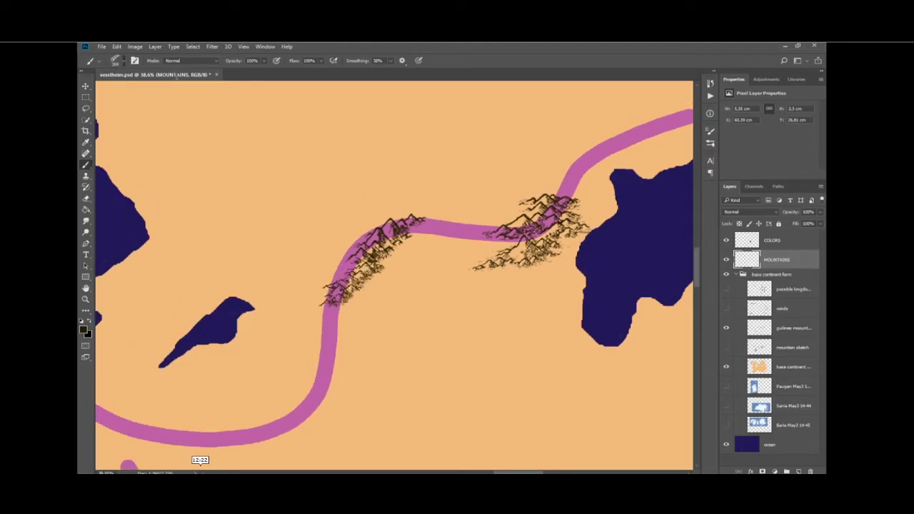
Enlarge the brush to about 400 and stamp extra peaks just left of the river bend.
key("bracketright")
left_click(303, 272)
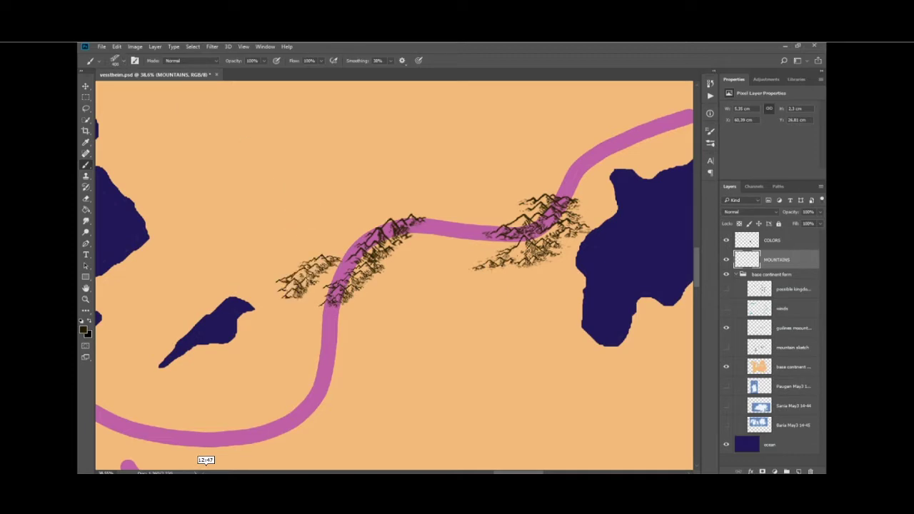
key("ctrl+z")
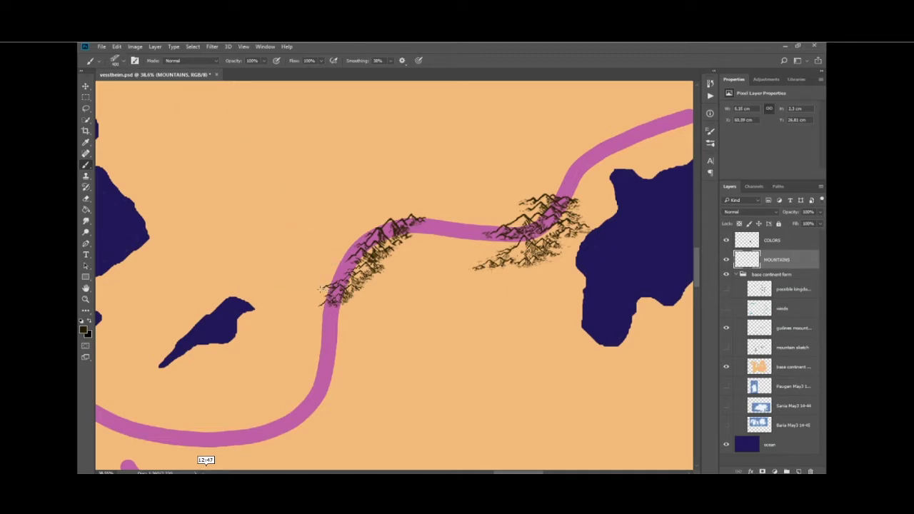
left_click(312, 288)
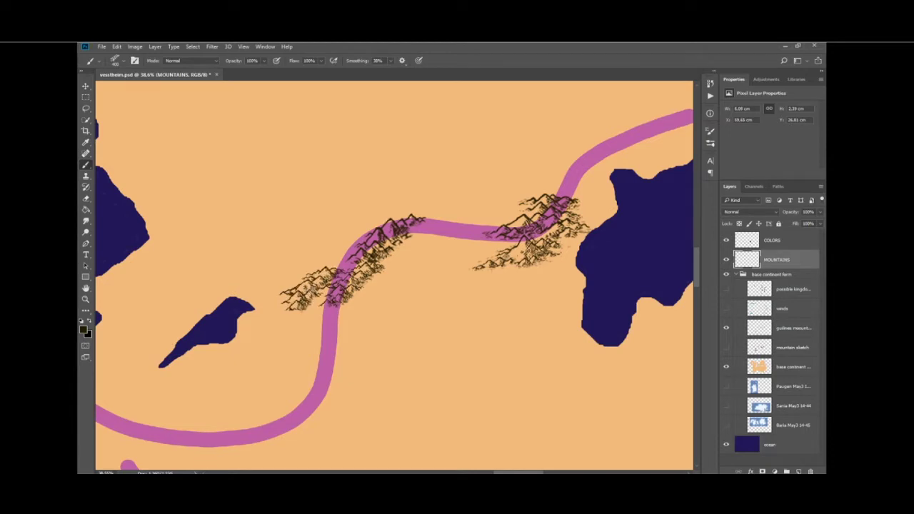
scroll(319, 296, "up", 3)
scroll(315, 293, "up", 2)
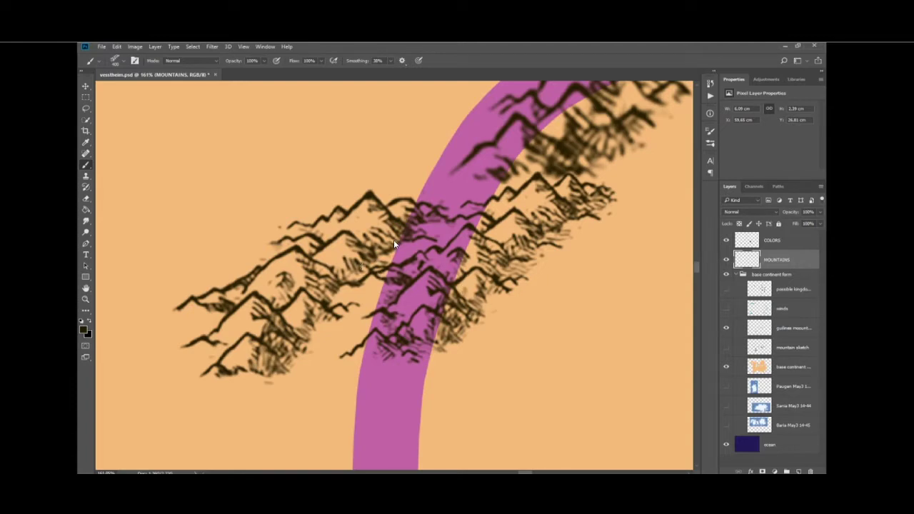
scroll(319, 211, "down", 5)
scroll(357, 287, "down", 3)
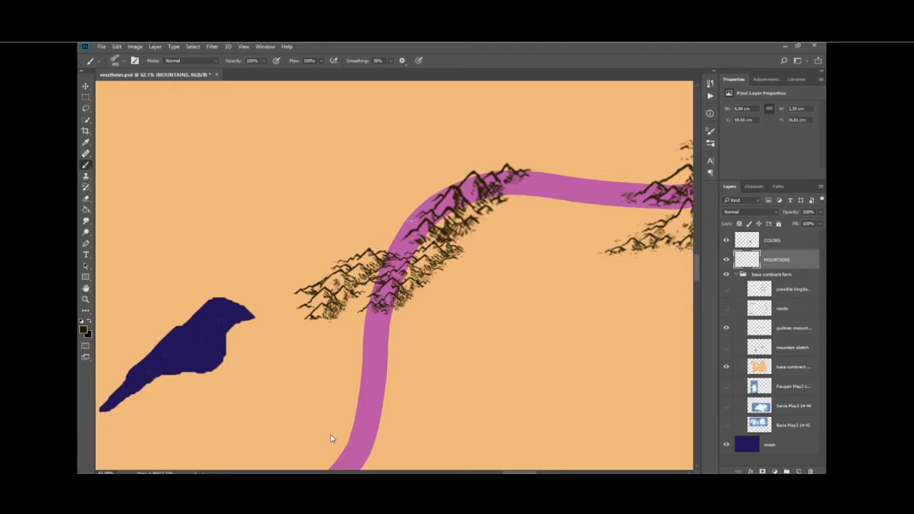
Remove the latest cluster, resize the brush, and try mountains on the lower and western pink line.
scroll(272, 468, "down", 3)
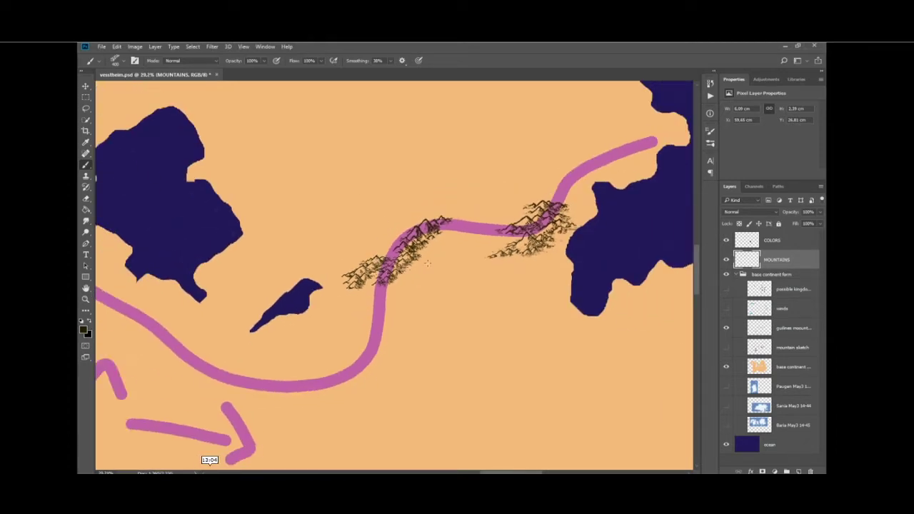
key("ctrl+z")
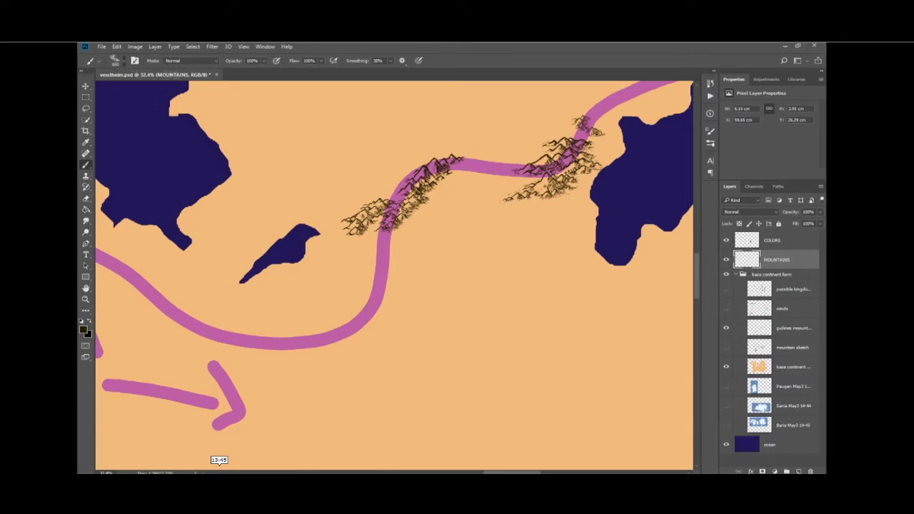
key("bracketleft")
left_click_drag(247, 328, 286, 355)
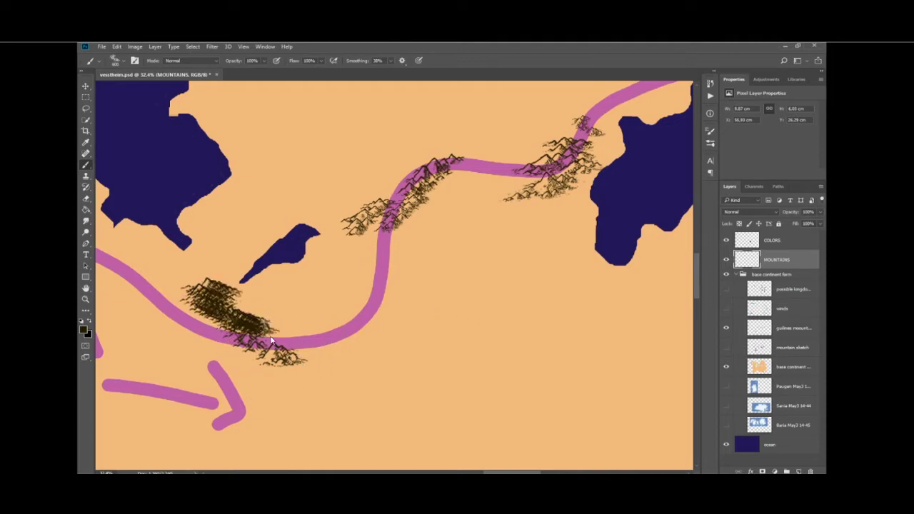
key("ctrl+z")
key("ctrl+z")
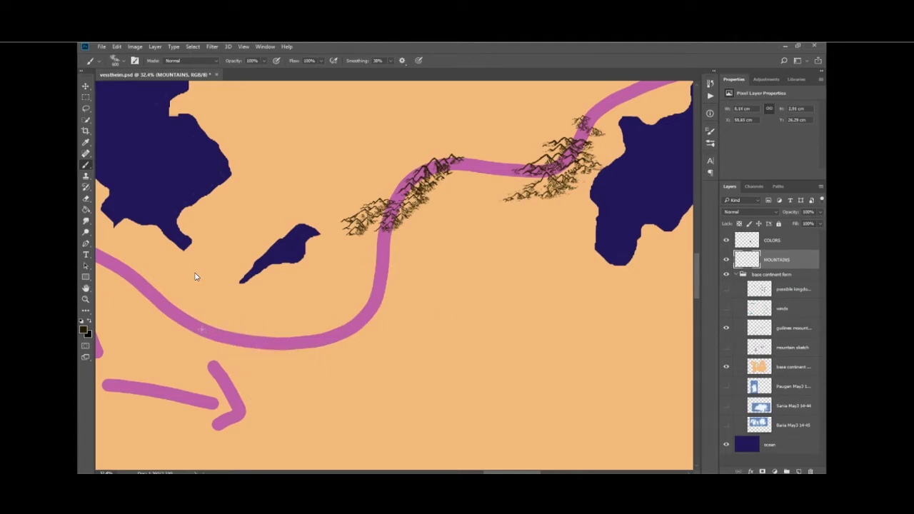
left_click(202, 327)
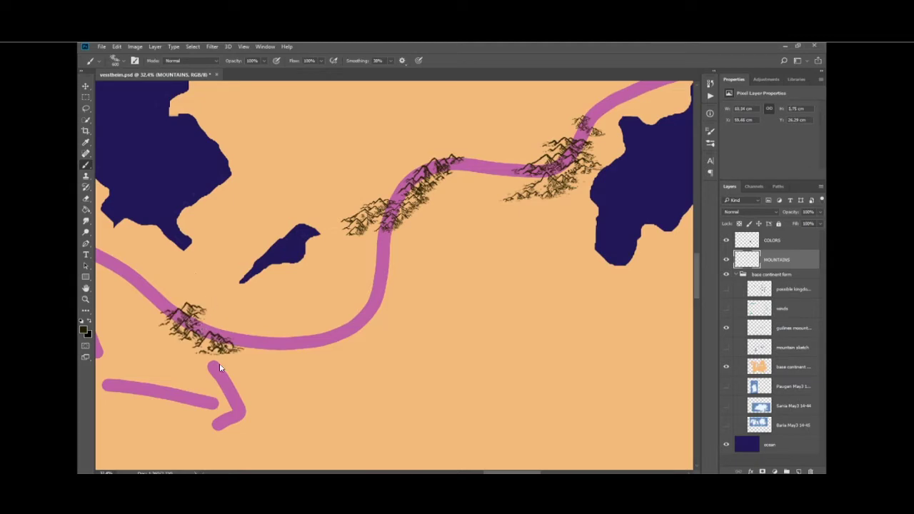
key("ctrl+z")
Stamp small brown peaks beside the narrow navy inlet.
left_click(196, 325)
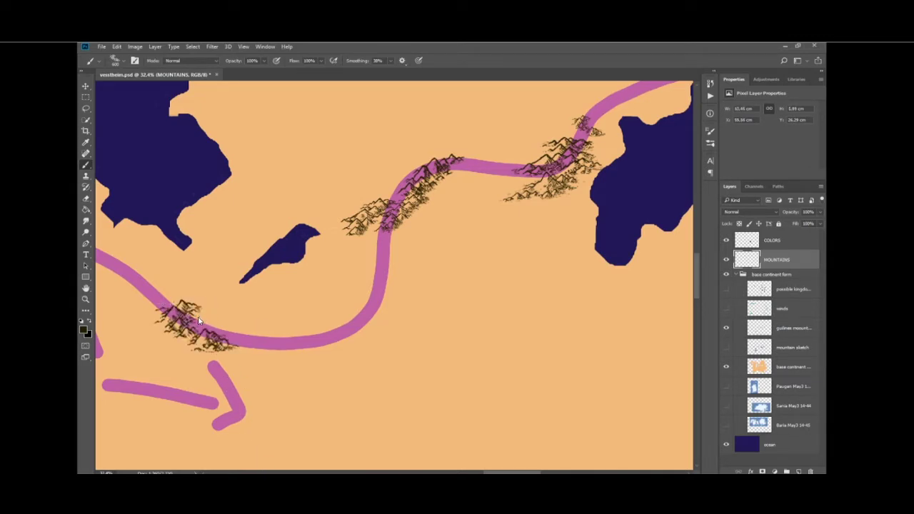
left_click(215, 285)
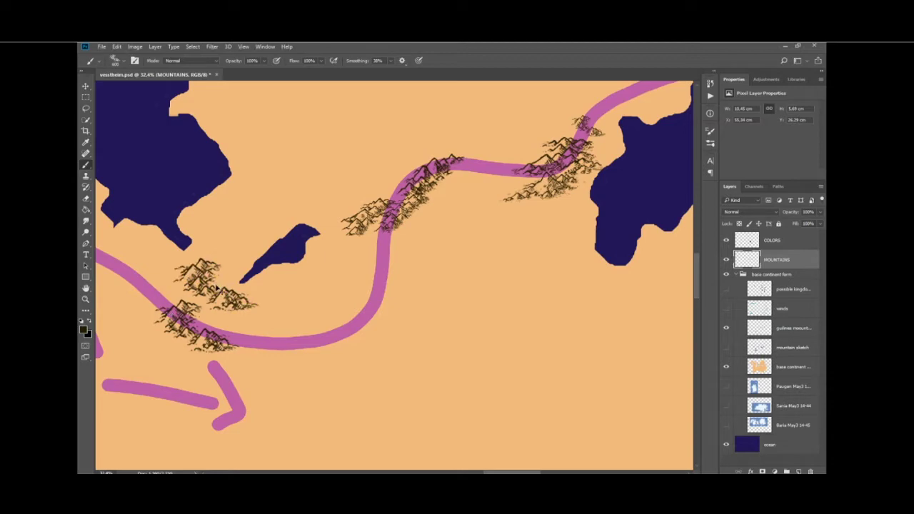
key("ctrl+z")
key("ctrl+z")
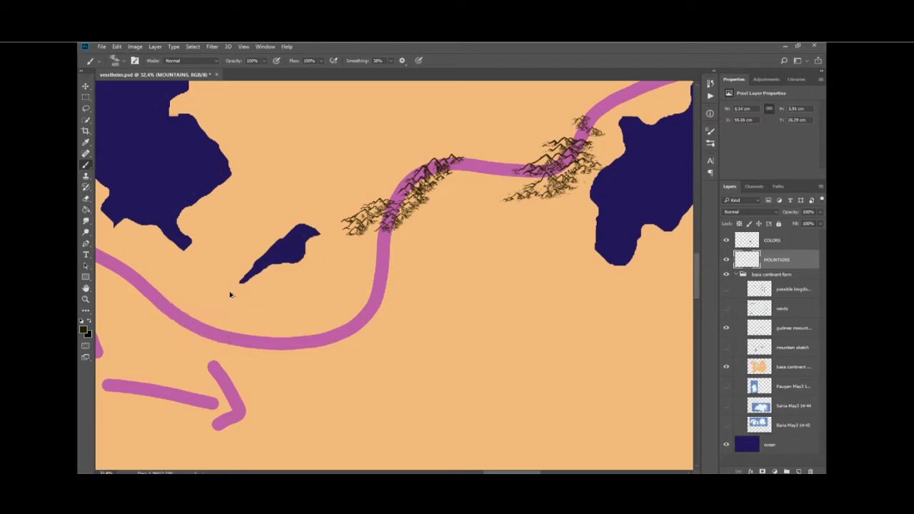
left_click(228, 291)
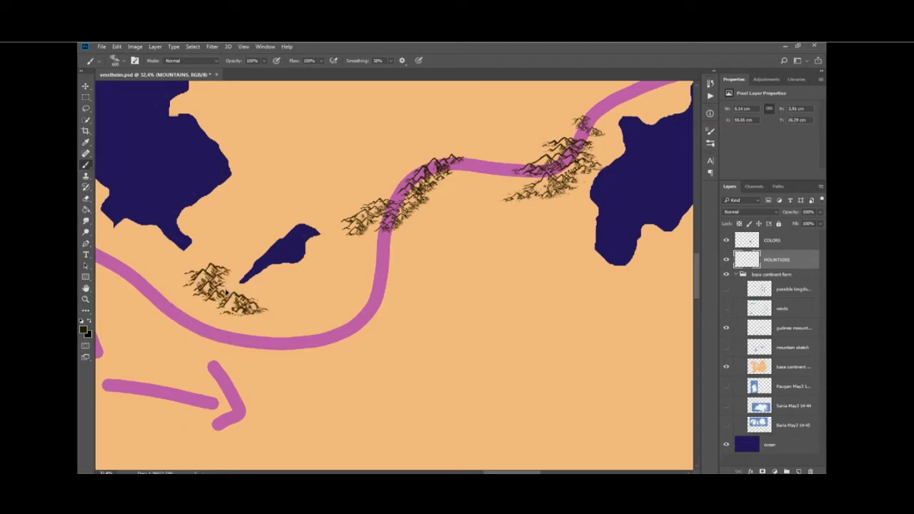
key("ctrl+z")
left_click(227, 287)
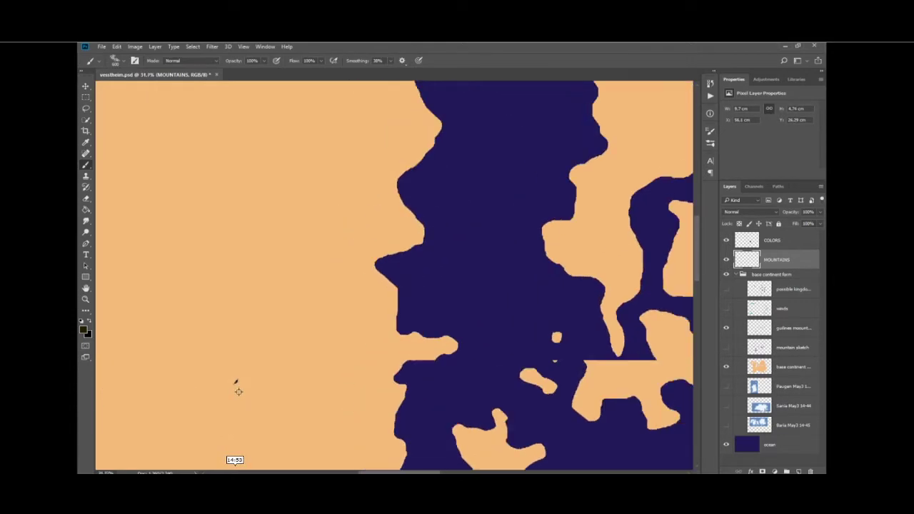
Shrink the mountain brush and paint trial small mountains along the pink road.
scroll(239, 392, "up", 8)
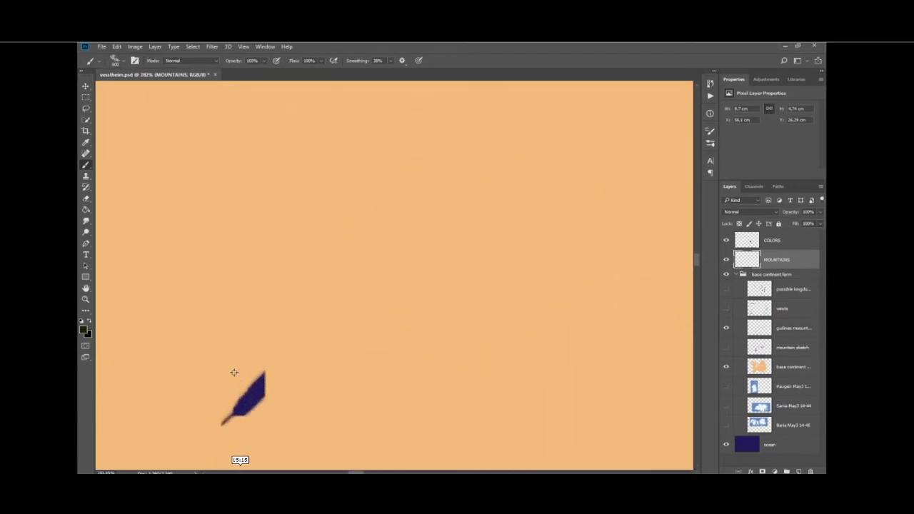
scroll(235, 372, "down", 3)
scroll(236, 379, "up", 4)
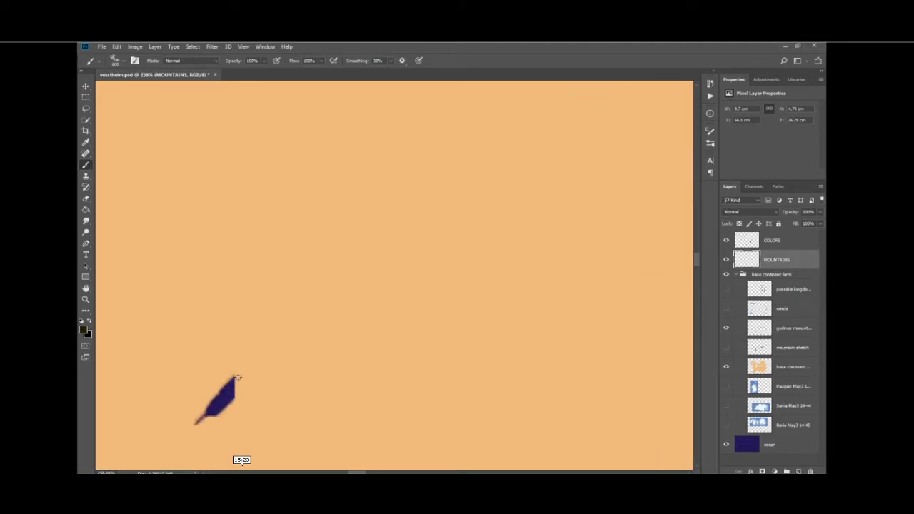
scroll(223, 393, "down", 12)
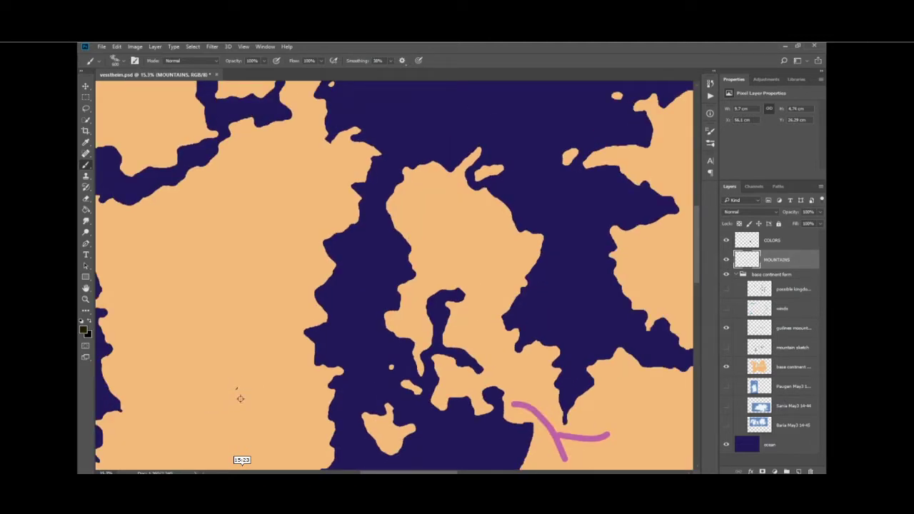
scroll(242, 399, "down", 3)
scroll(242, 399, "down", 2)
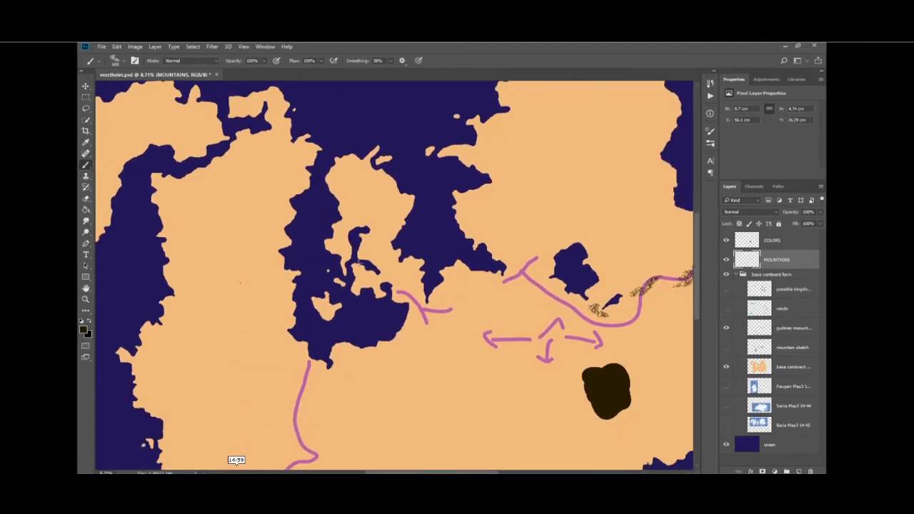
scroll(678, 311, "up", 3)
scroll(404, 354, "up", 2)
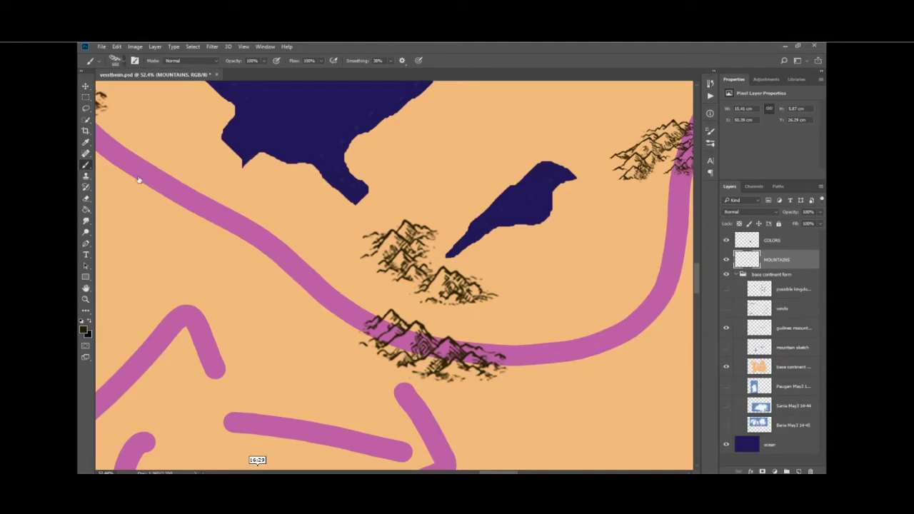
scroll(458, 316, "up", 3)
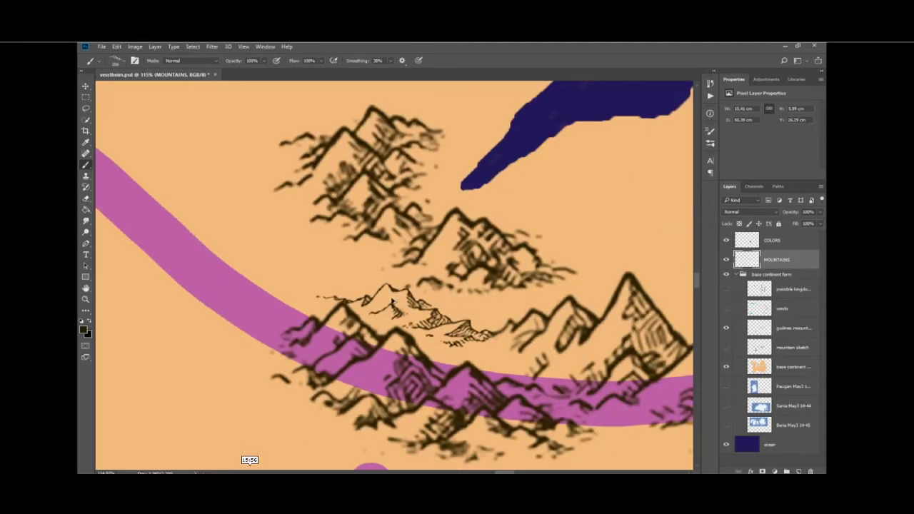
scroll(511, 333, "down", 5)
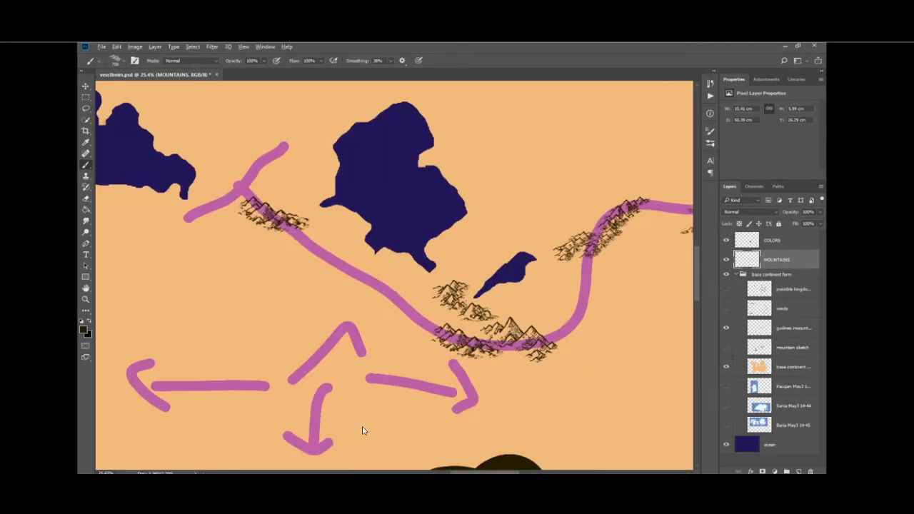
scroll(527, 343, "up", 2)
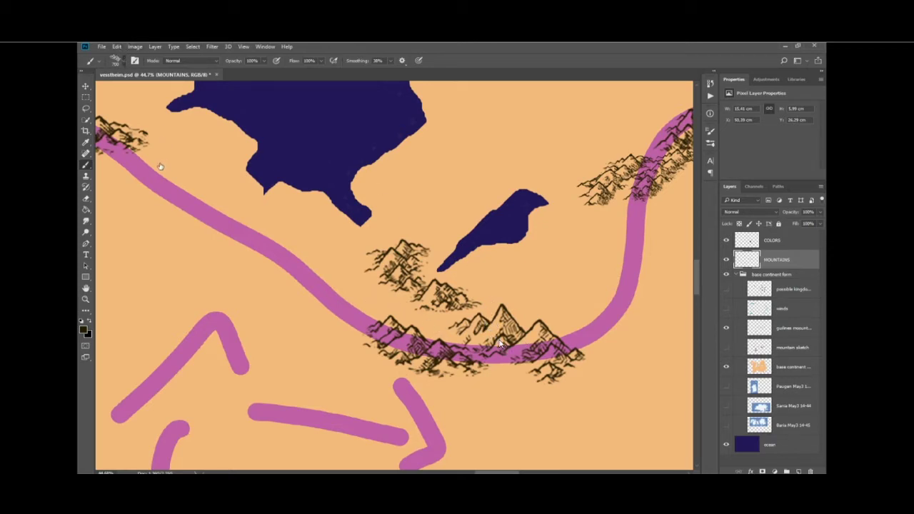
key("bracketleft")
key("bracketleft")
key("bracketleft")
key("bracketleft")
left_click_drag(206, 230, 271, 246)
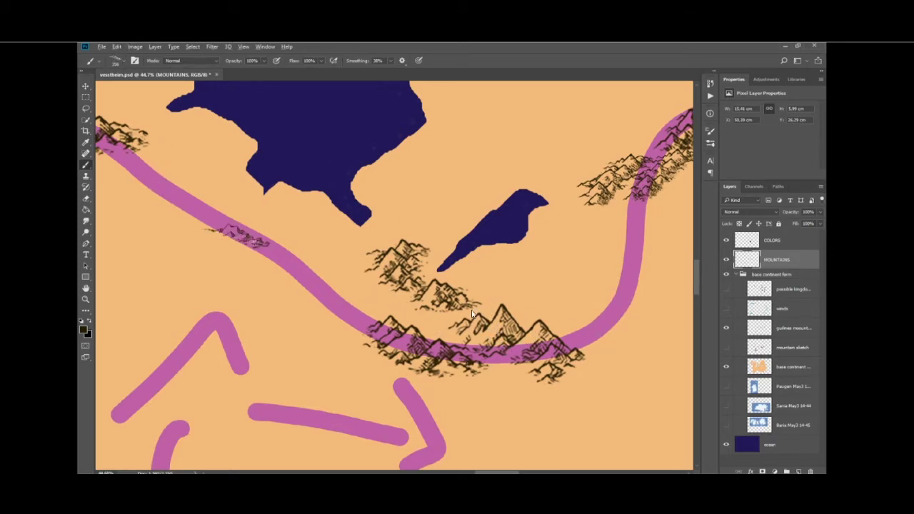
Try darker peaks over the faint sketch and thin mountains by the road, undoing both.
scroll(471, 317, "up", 3)
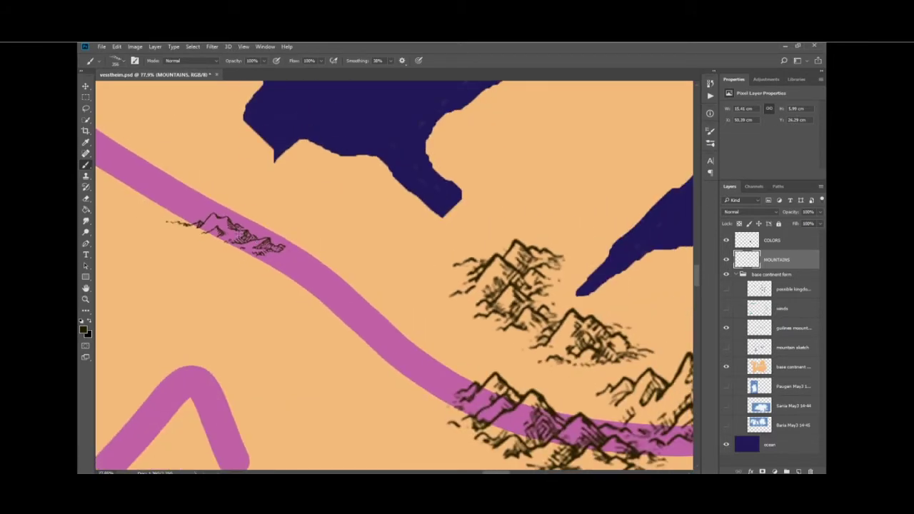
scroll(227, 233, "up", 3)
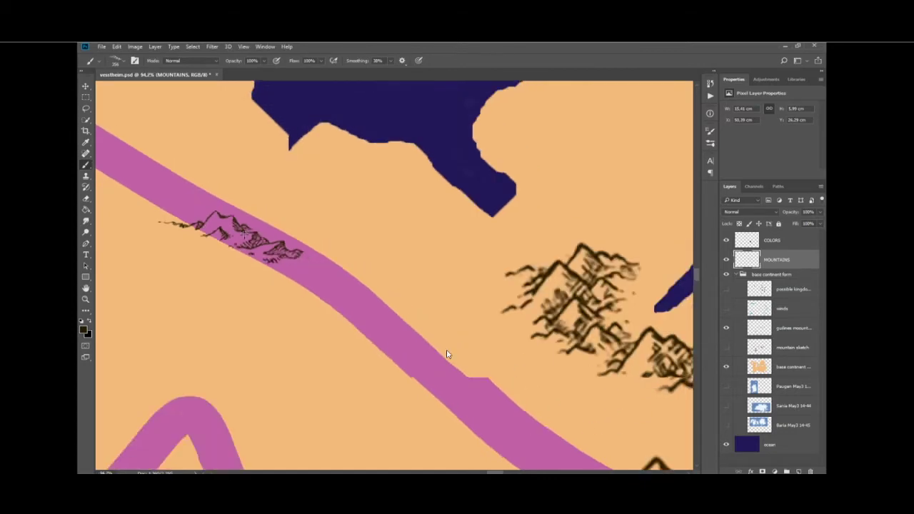
scroll(512, 381, "down", 2)
scroll(254, 236, "down", 2)
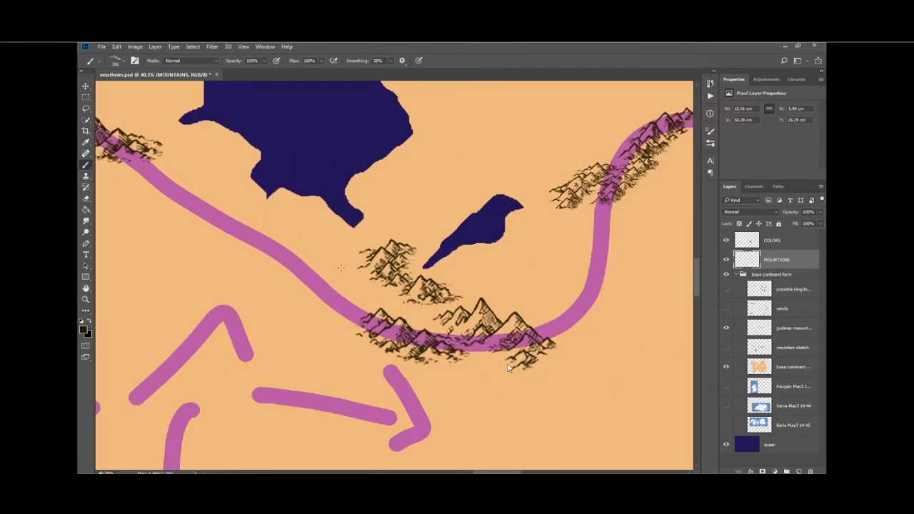
left_click_drag(371, 301, 432, 322)
scroll(404, 312, "up", 5)
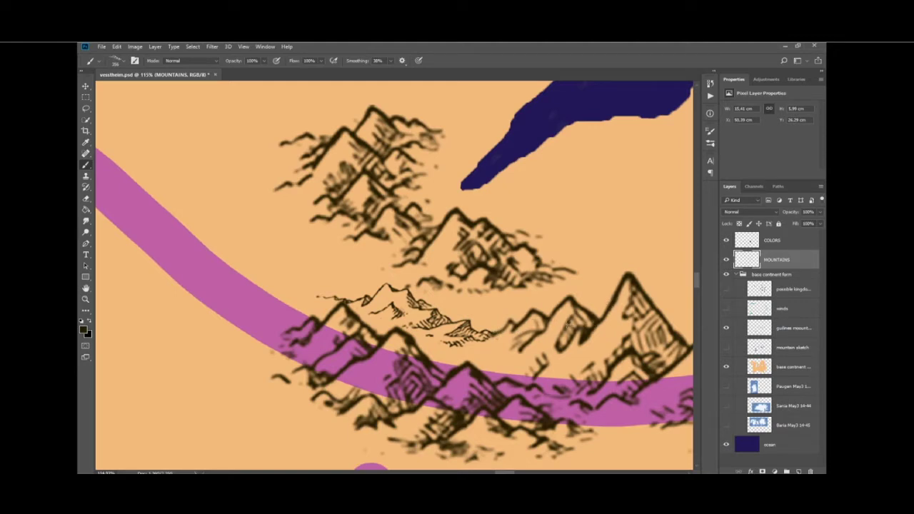
key("ctrl+z")
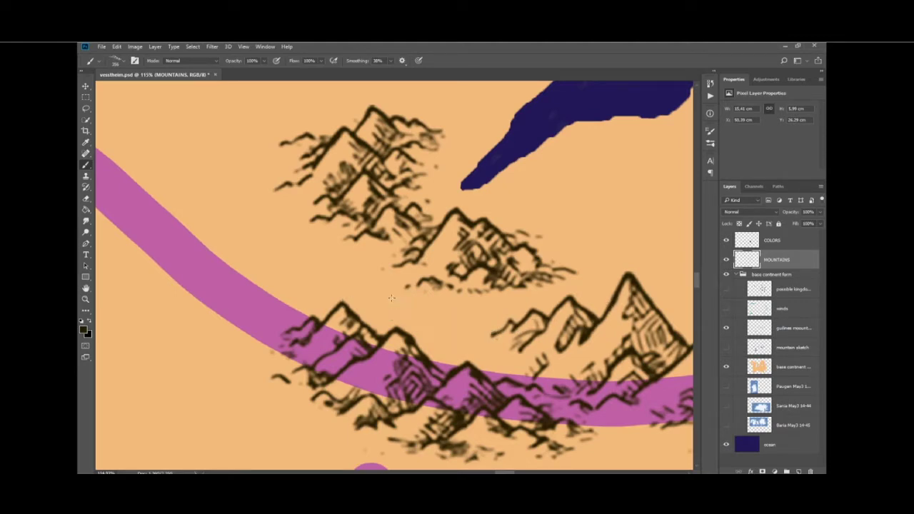
left_click_drag(285, 304, 271, 321)
key("ctrl+z")
Zoom out, enlarge the mountain brush, and stamp a small mountain south of the ranges.
key("ctrl+minus")
key("ctrl+minus")
key("ctrl+minus")
key("ctrl+minus")
scroll(371, 283, "down", 1)
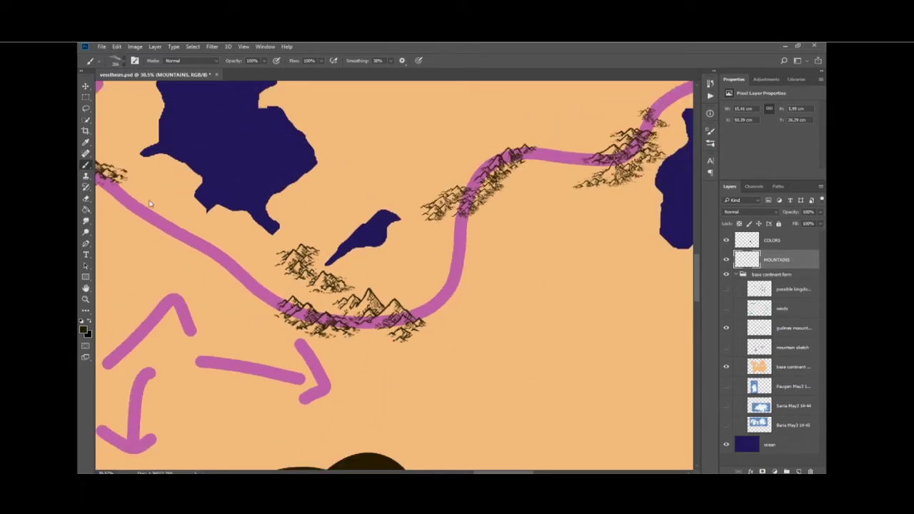
key("bracketright")
key("bracketright")
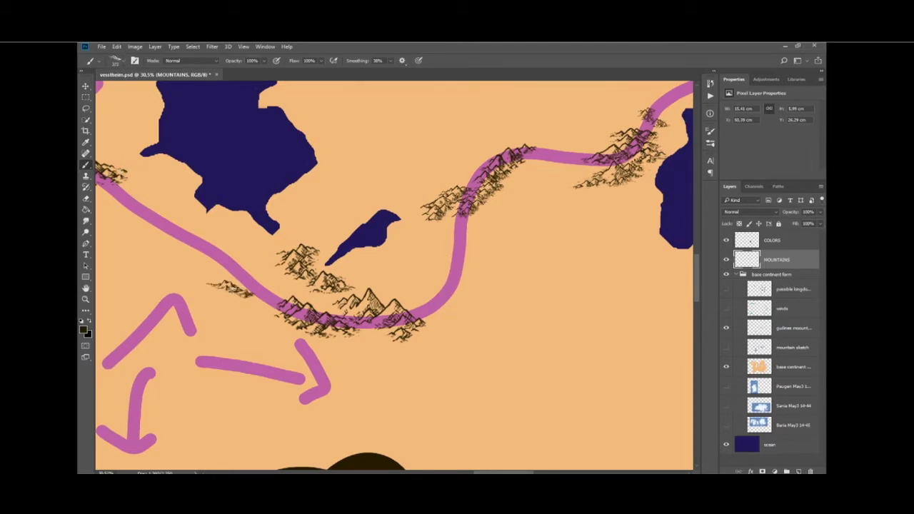
scroll(235, 284, "up", 4)
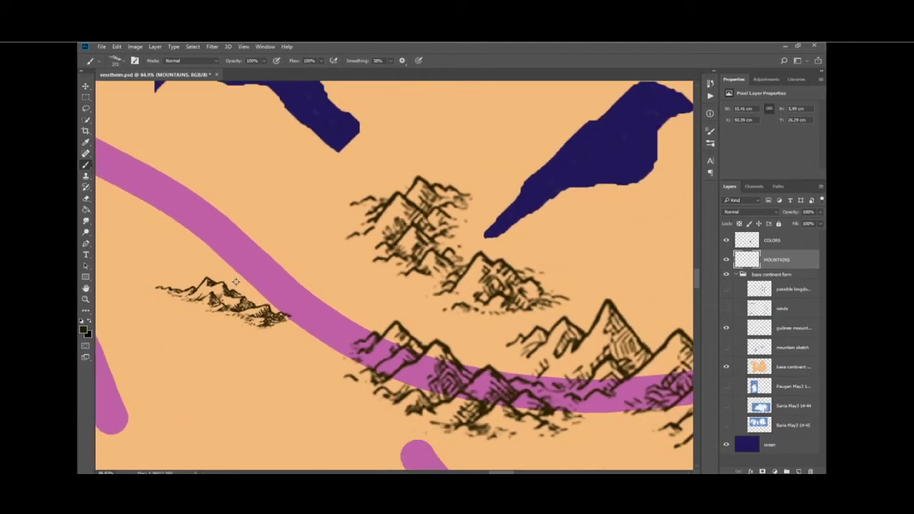
scroll(171, 243, "down", 3)
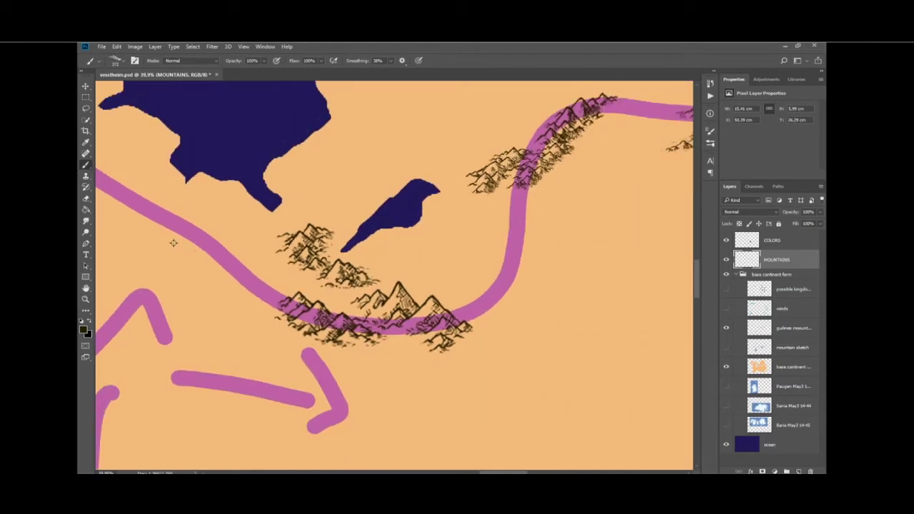
left_click(498, 467)
Try a mountain stamp on the upper-left pink road, then undo it.
scroll(581, 245, "down", 3)
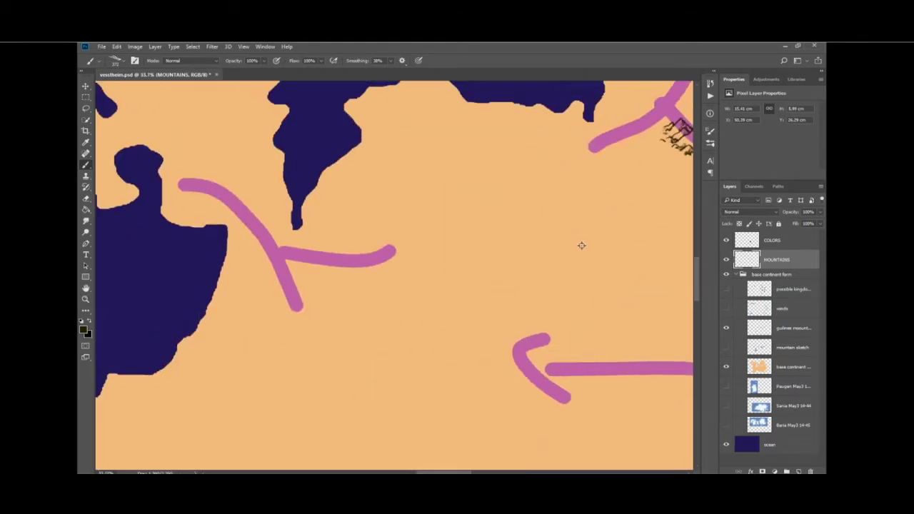
scroll(581, 245, "down", 2)
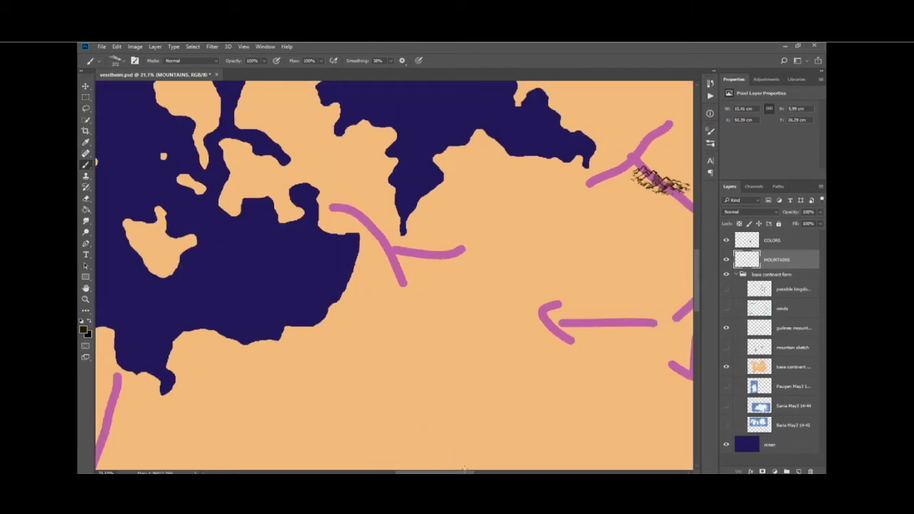
scroll(395, 276, "right", 5)
scroll(480, 218, "up", 3)
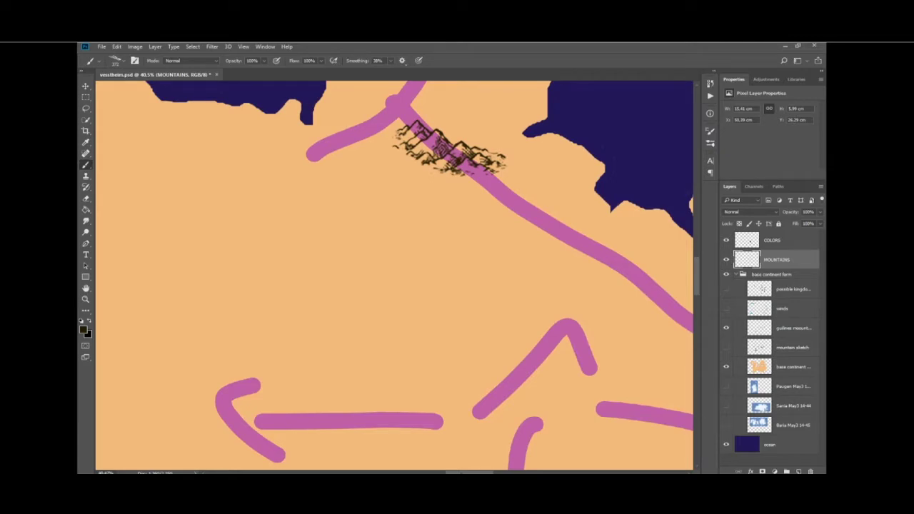
scroll(421, 385, "right", 5)
scroll(245, 162, "up", 1)
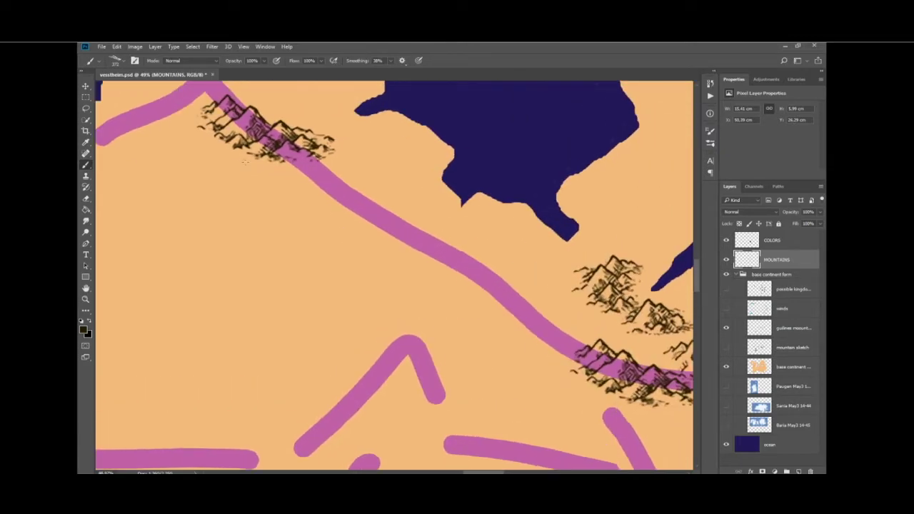
left_click(166, 116)
scroll(166, 121, "up", 2)
scroll(166, 124, "down", 2)
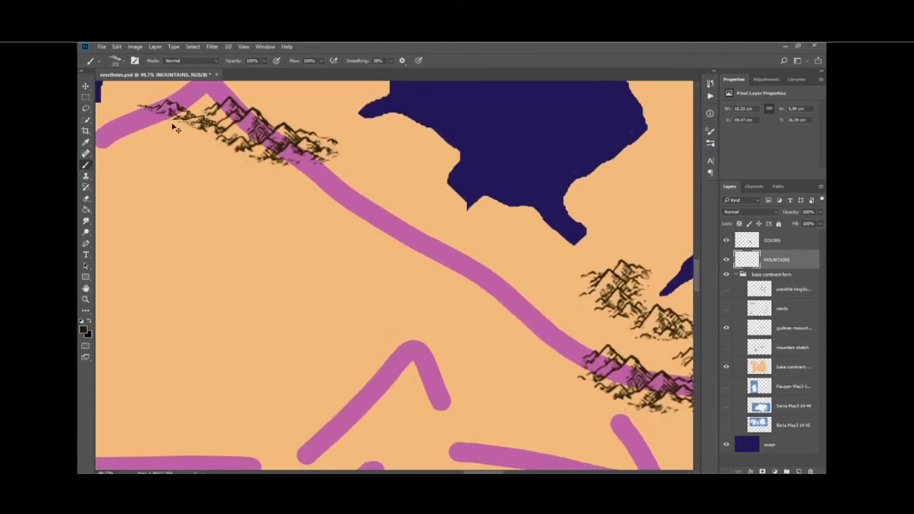
scroll(174, 123, "down", 3)
key("ctrl+z")
Shrink the brush and try a stray stamp and a row along the road, undoing both.
scroll(180, 115, "up", 2)
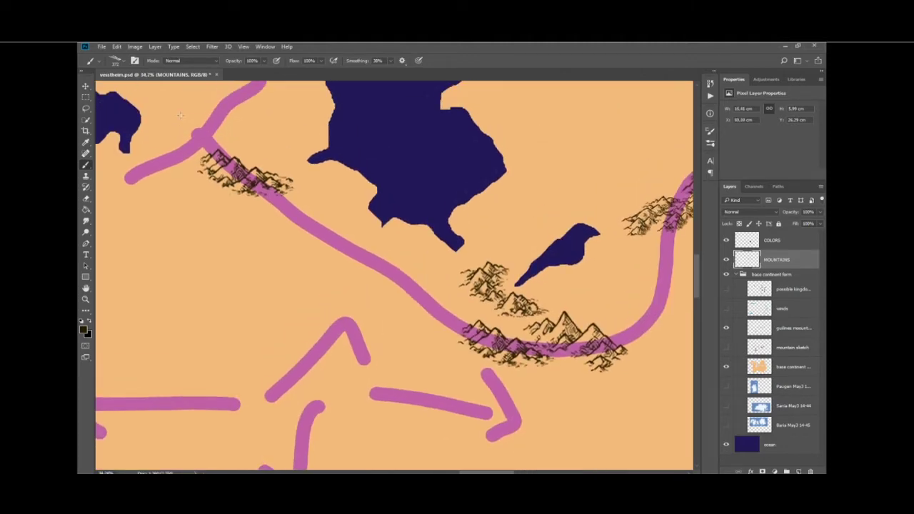
scroll(177, 143, "up", 1)
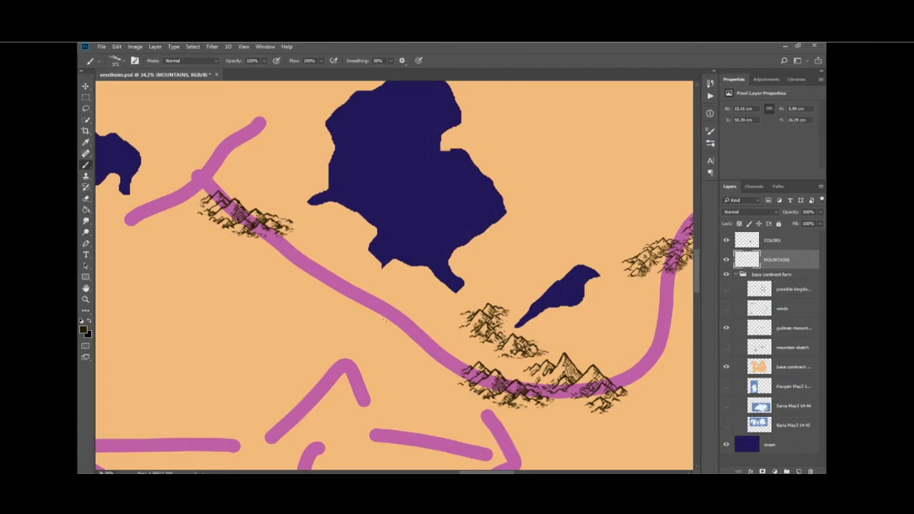
scroll(398, 321, "down", 1)
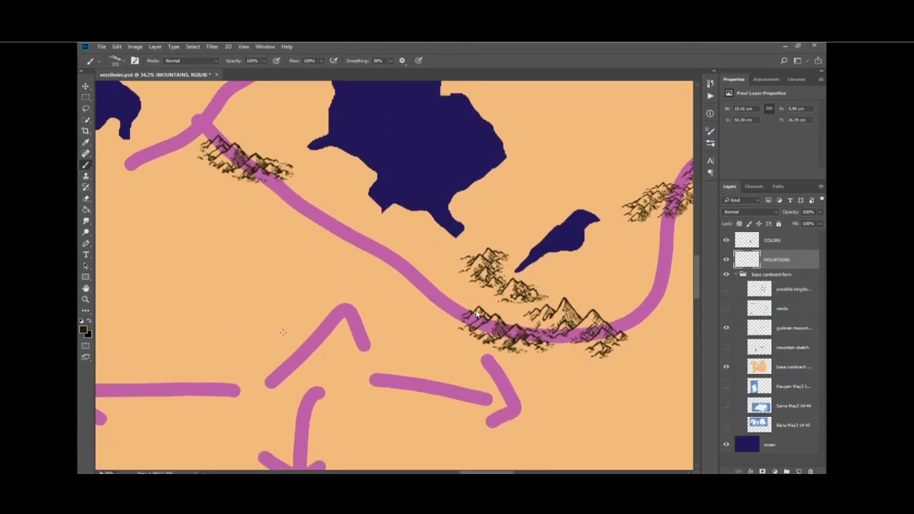
scroll(400, 286, "up", 1)
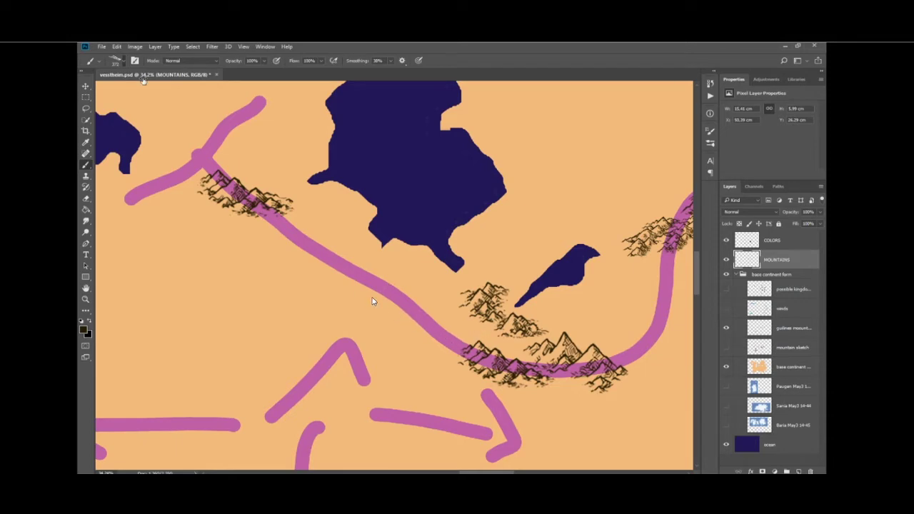
key("bracketleft")
key("bracketleft")
key("bracketleft")
key("bracketleft")
key("bracketleft")
left_click(258, 256)
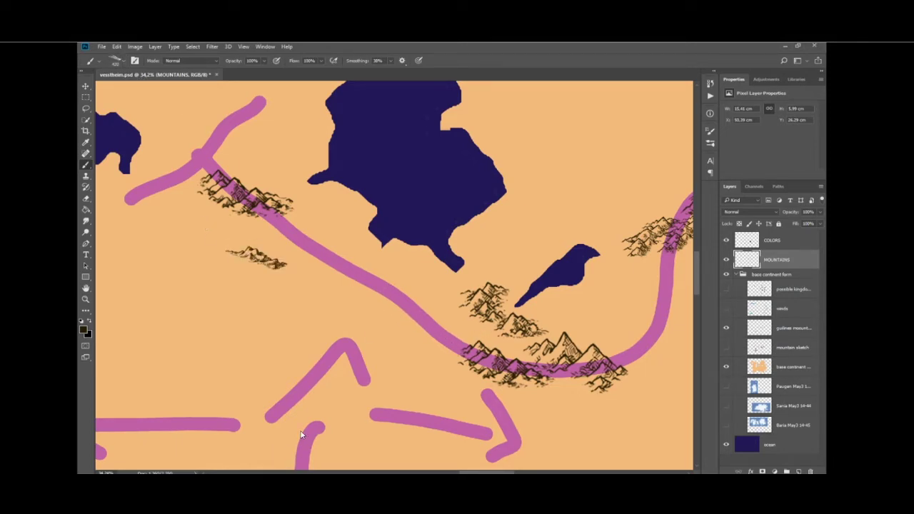
key("ctrl+z")
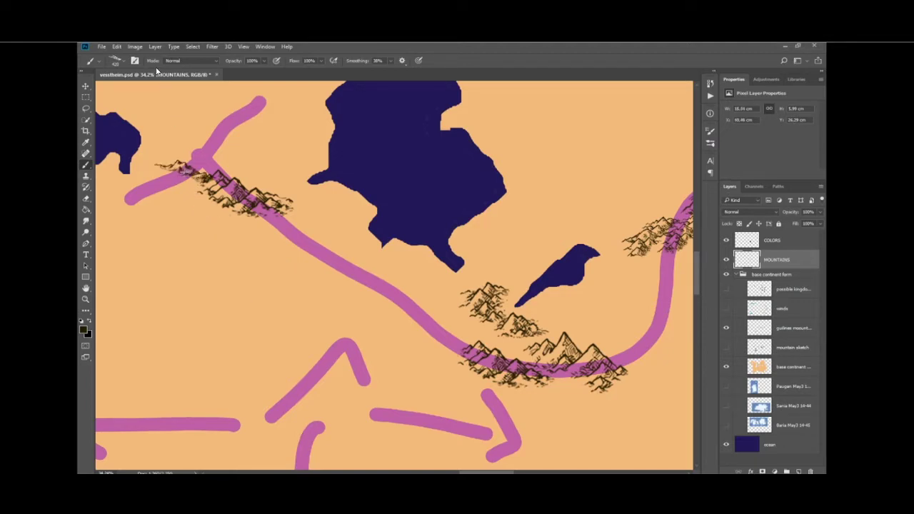
mouse_move(146, 184)
left_mouse_down()
mouse_move(201, 177)
mouse_move(187, 167)
left_mouse_up()
key("ctrl+z")
key("ctrl+z")
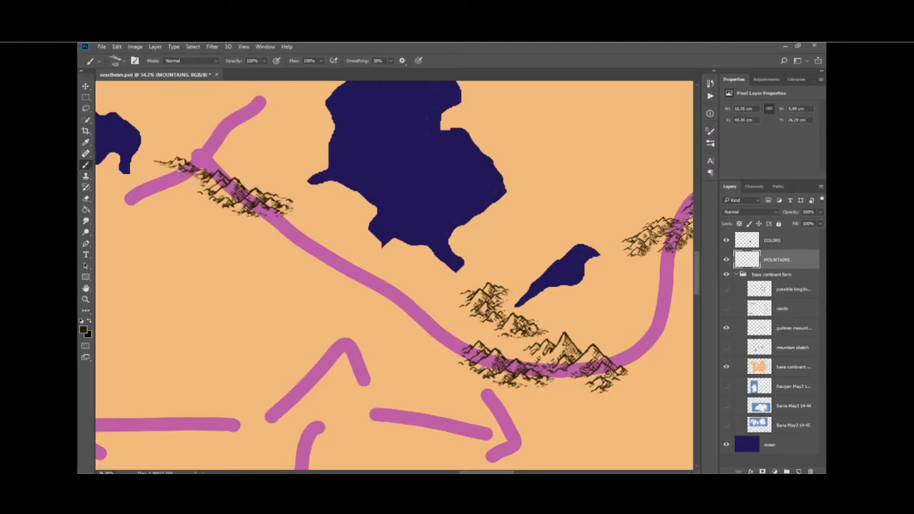
key("ctrl+z")
Stamp a mountain cluster left of the road junction, toggling undo and redo to compare.
left_click(173, 172)
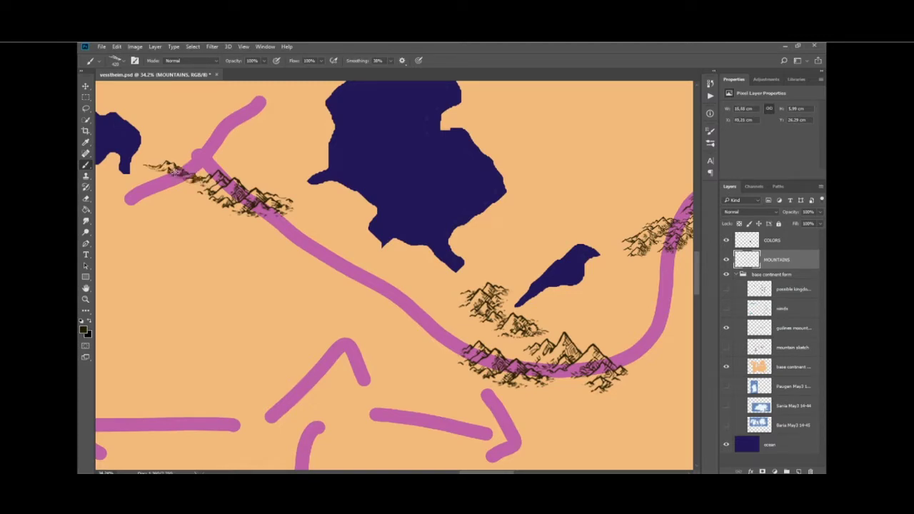
key("ctrl+z")
left_click(174, 172)
scroll(174, 173, "up", 6)
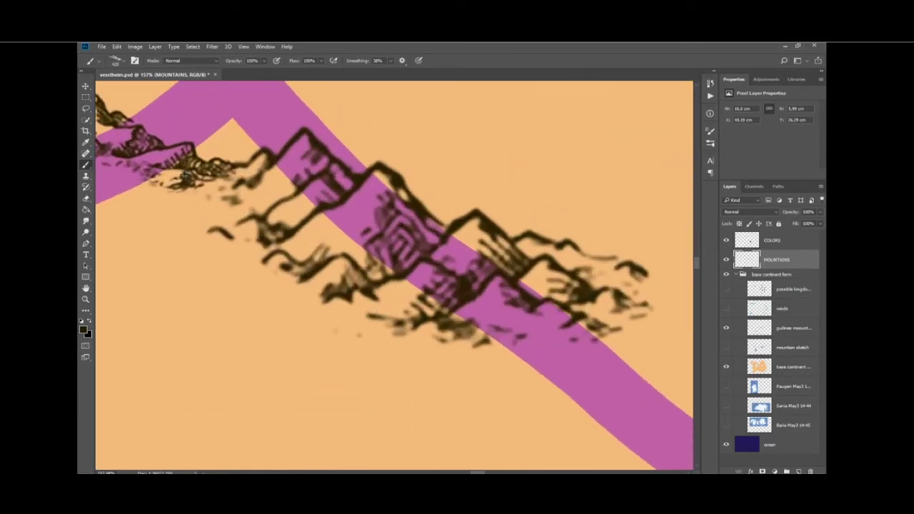
scroll(184, 174, "down", 6)
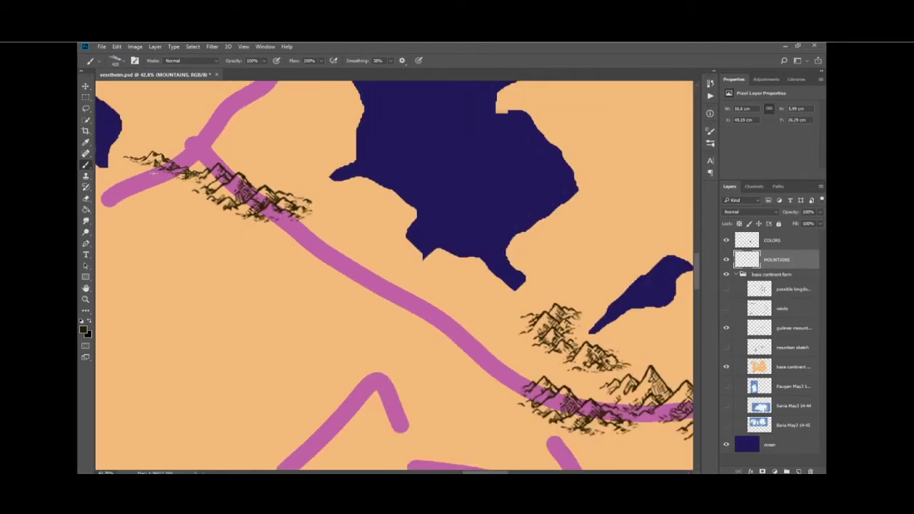
key("ctrl+z")
key("ctrl+shift+z")
key("ctrl+z")
key("ctrl+shift+z")
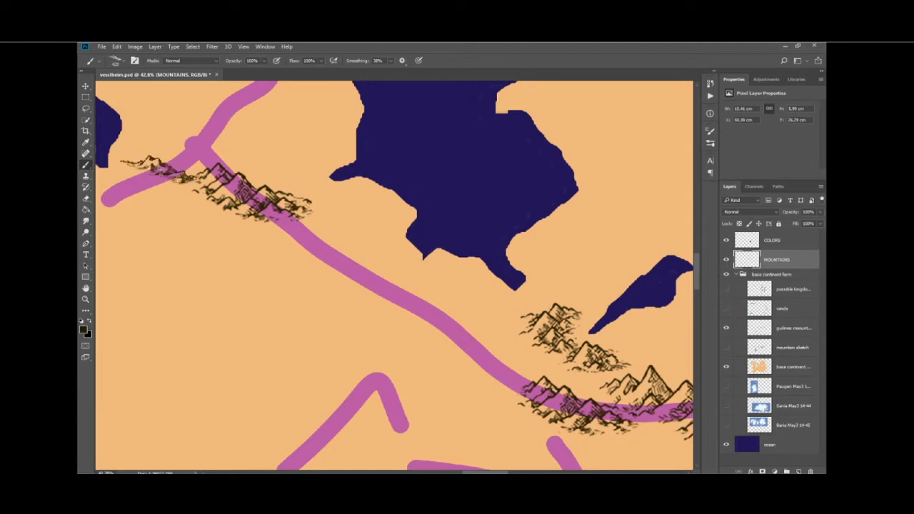
key("ctrl+z")
key("ctrl+shift+z")
Remove the junction stamps and stamp a small mountain cluster below the upper road.
scroll(152, 166, "down", 3)
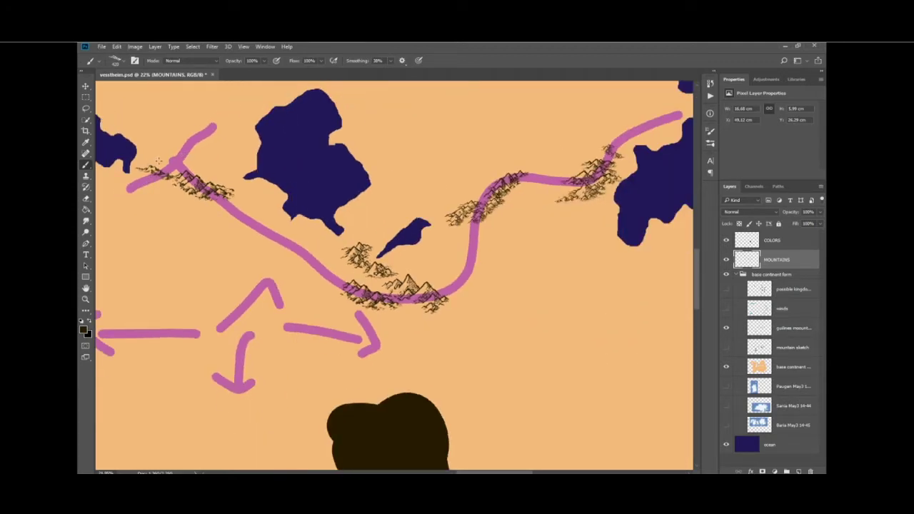
key("ctrl+z")
left_click(264, 213)
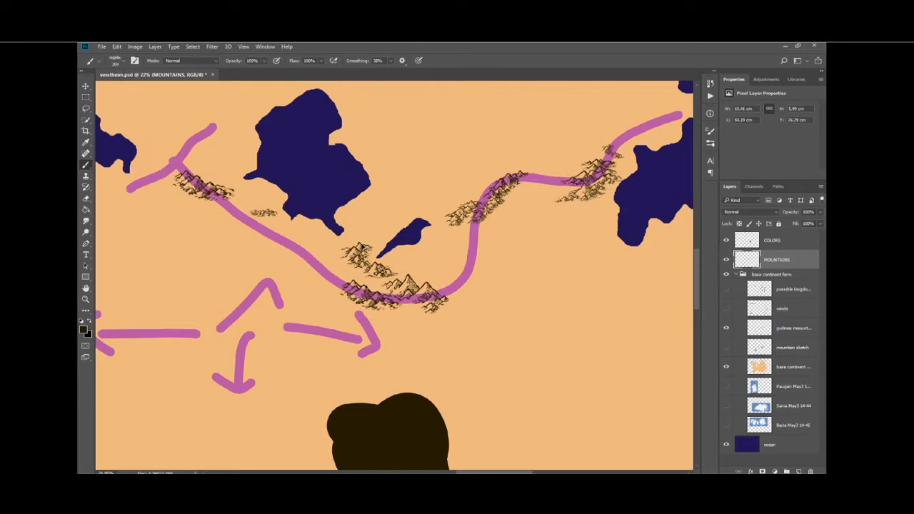
Stamp mountain clusters along the road's lower curve, restamping one to reach further right.
key("ctrl+z")
left_click(444, 282)
scroll(446, 284, "up", 5)
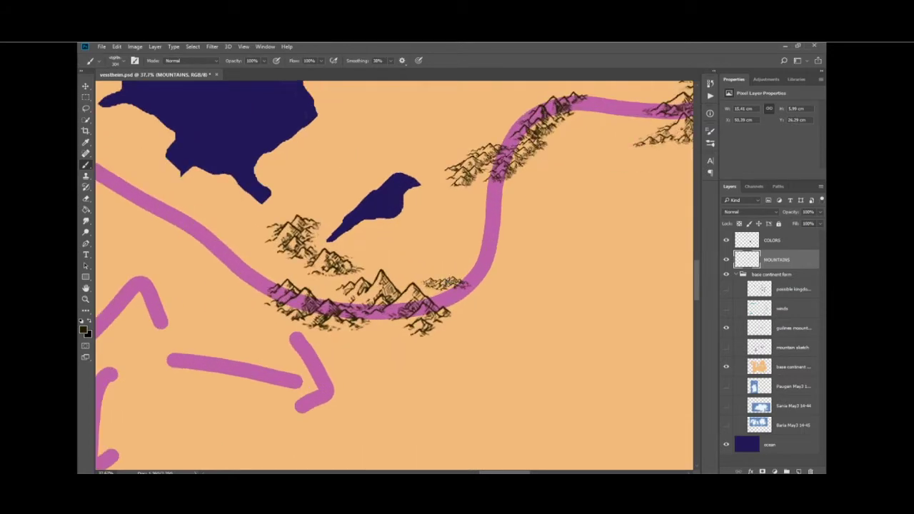
scroll(453, 276, "down", 3)
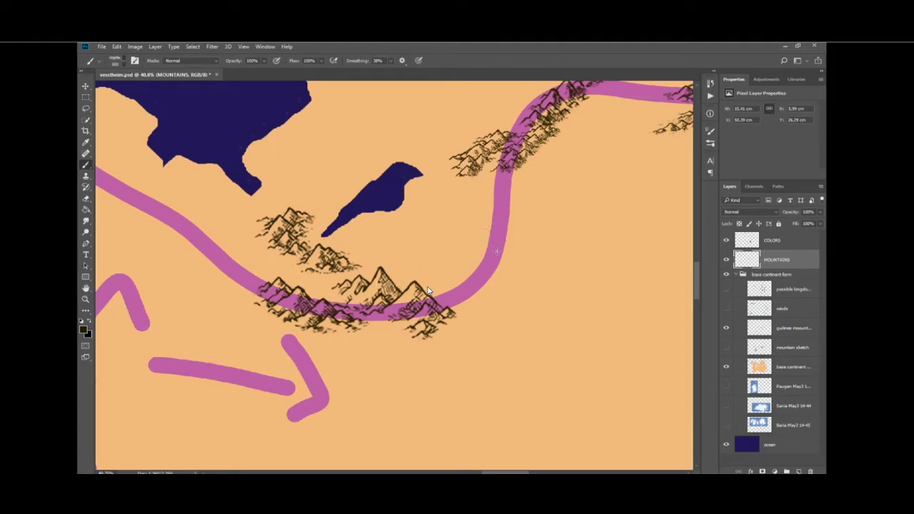
left_click(463, 292)
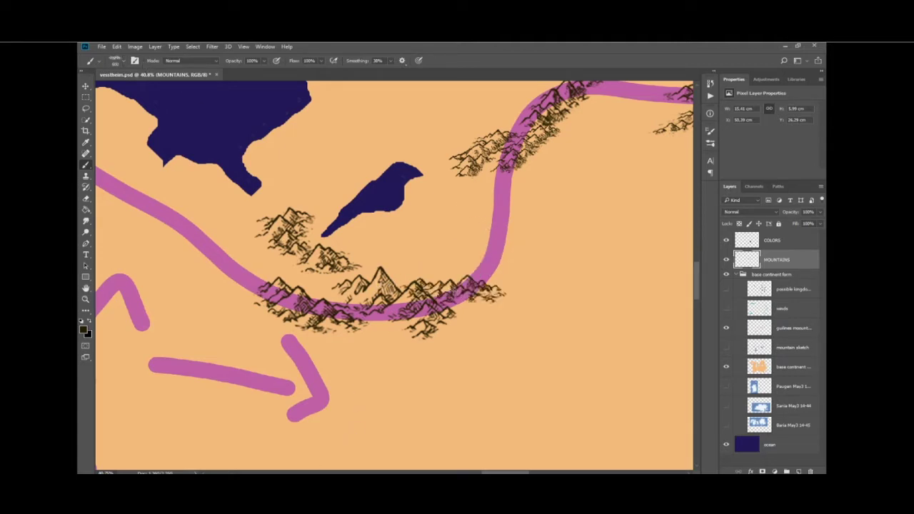
key("ctrl+z")
left_click(468, 290)
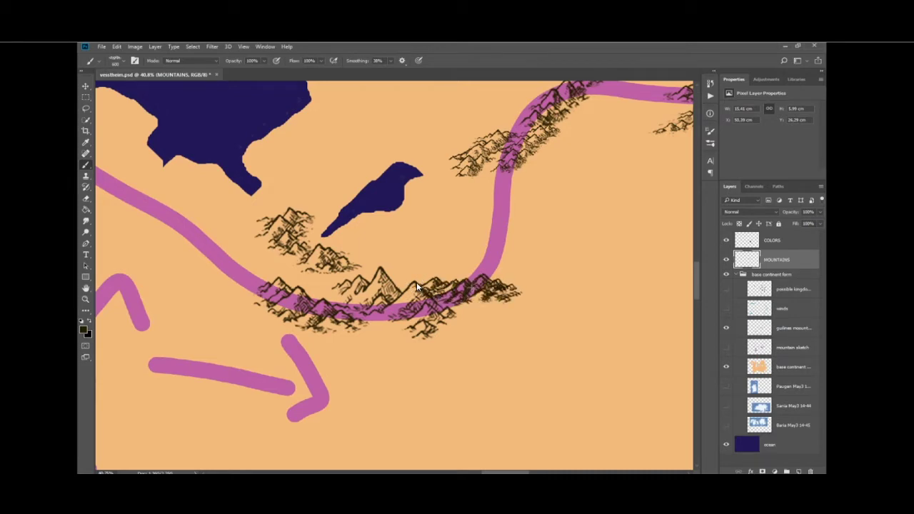
scroll(435, 289, "up", 1)
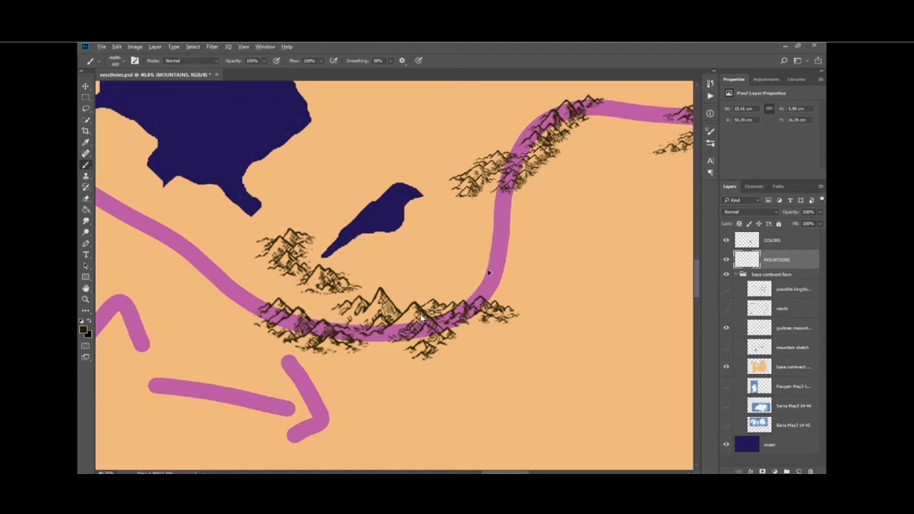
Zoom in to check the stamps, then re-place the cluster along the pink line.
key("z")
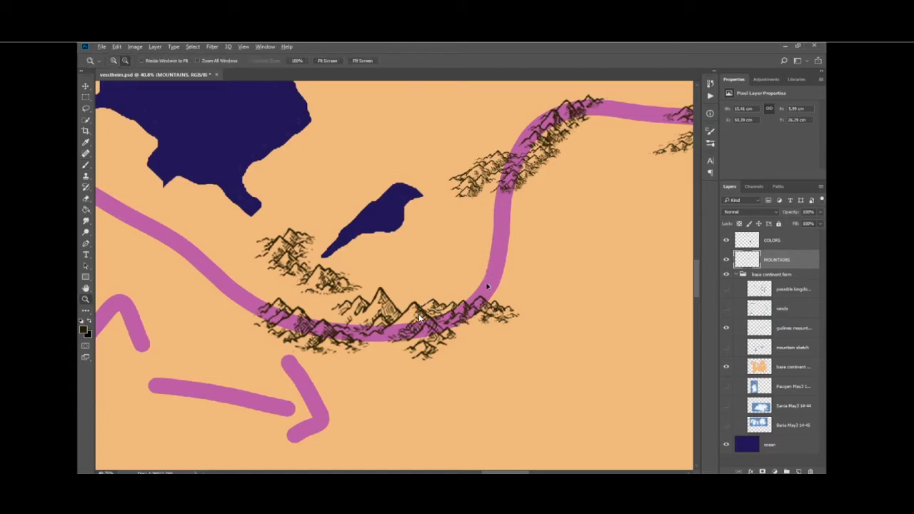
left_click(475, 289)
left_click(418, 318, "alt")
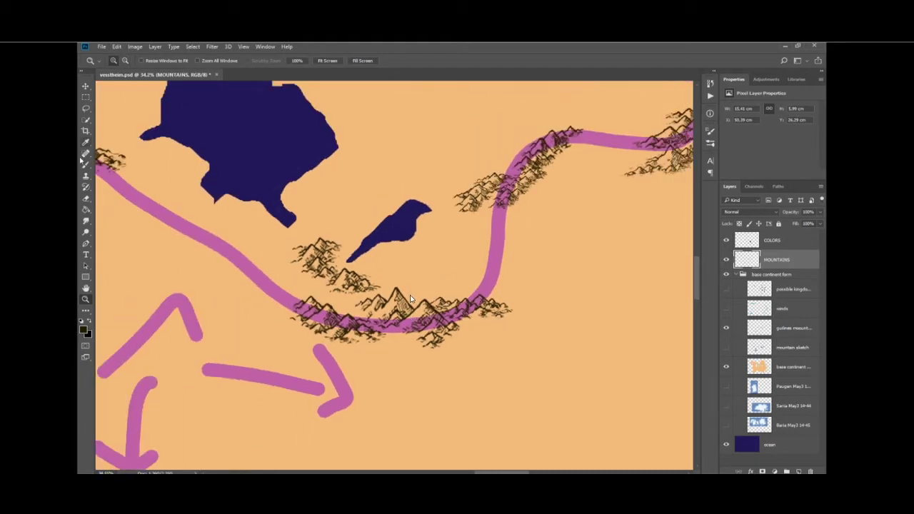
key("b")
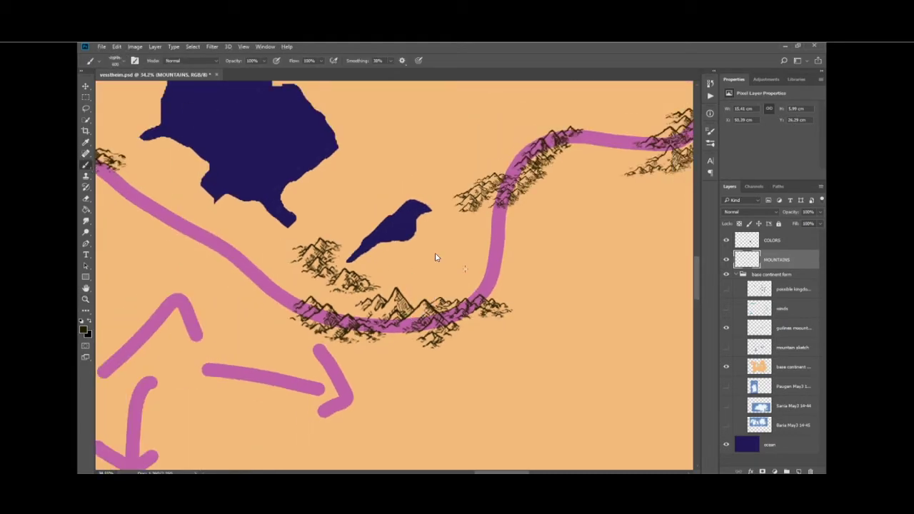
key("ctrl+z")
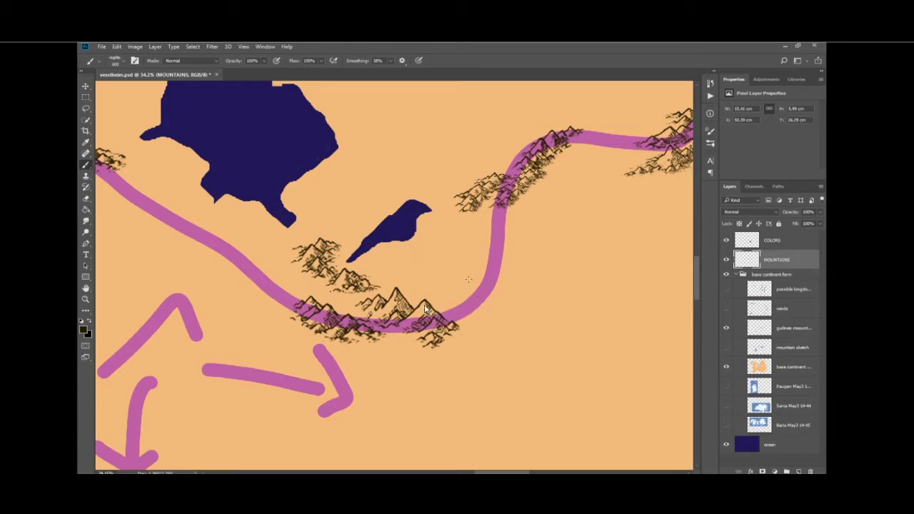
left_click(487, 285)
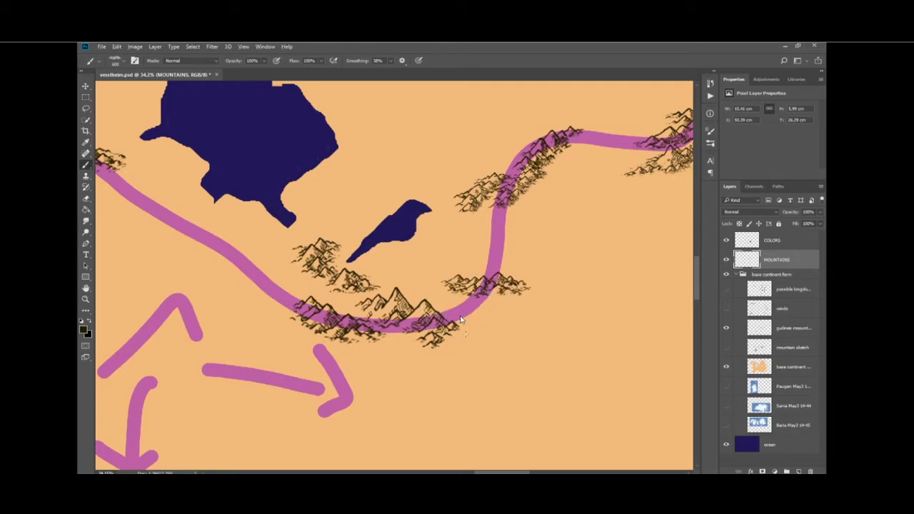
key("ctrl+z")
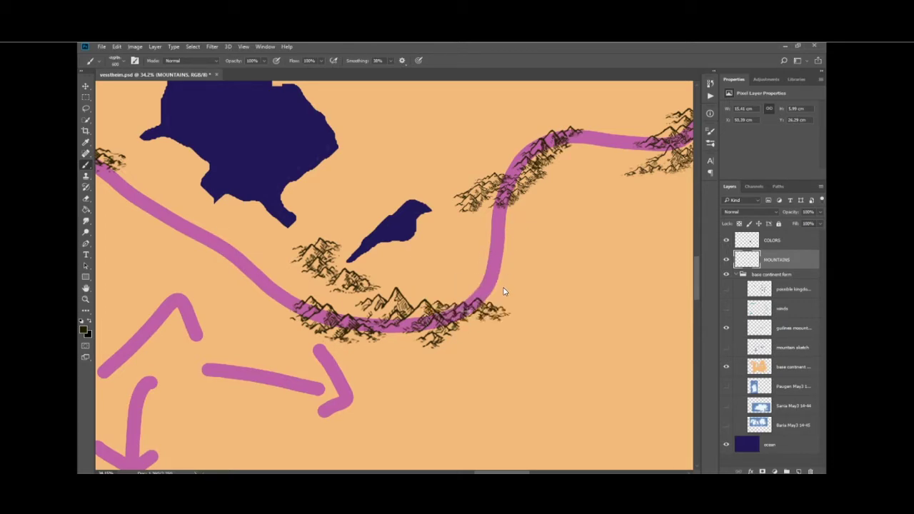
left_click(478, 310)
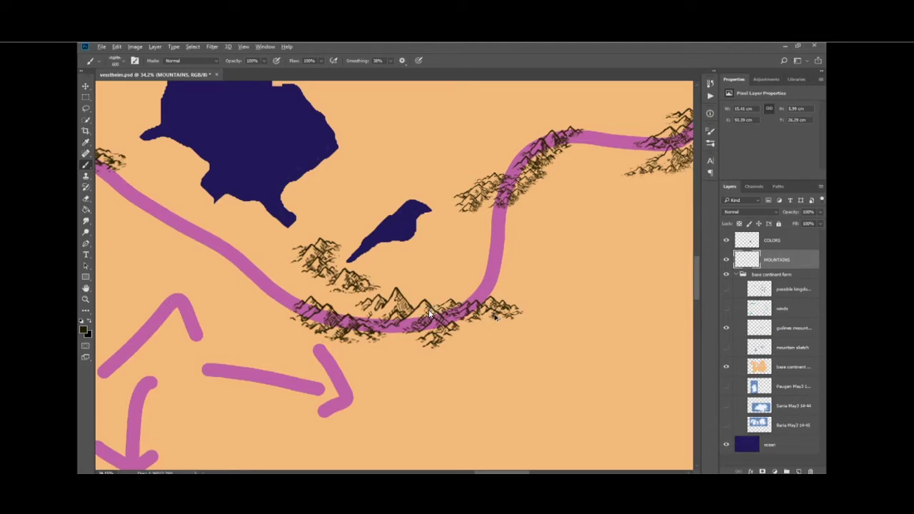
Keep the stamps extending further right and discard a trial band along the upper line.
key("ctrl+z")
key("ctrl+z")
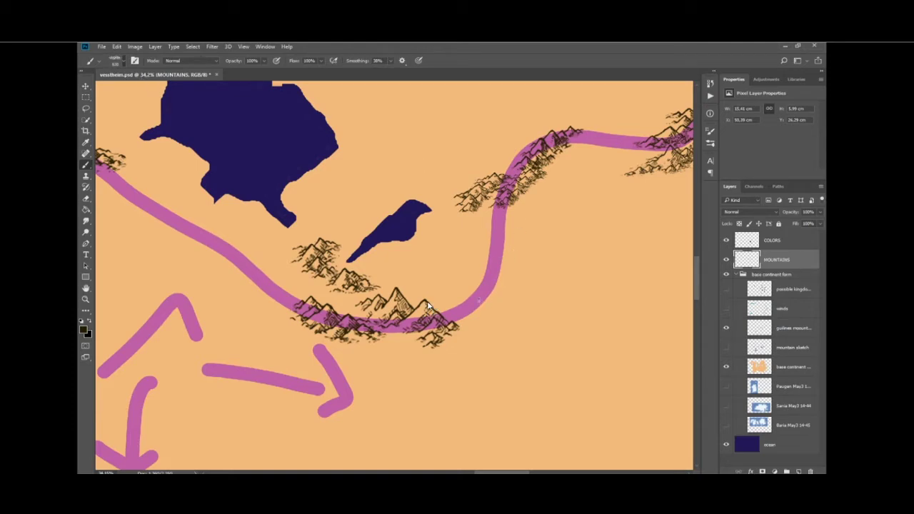
key("ctrl+shift+z")
key("ctrl+z")
key("ctrl+shift+z")
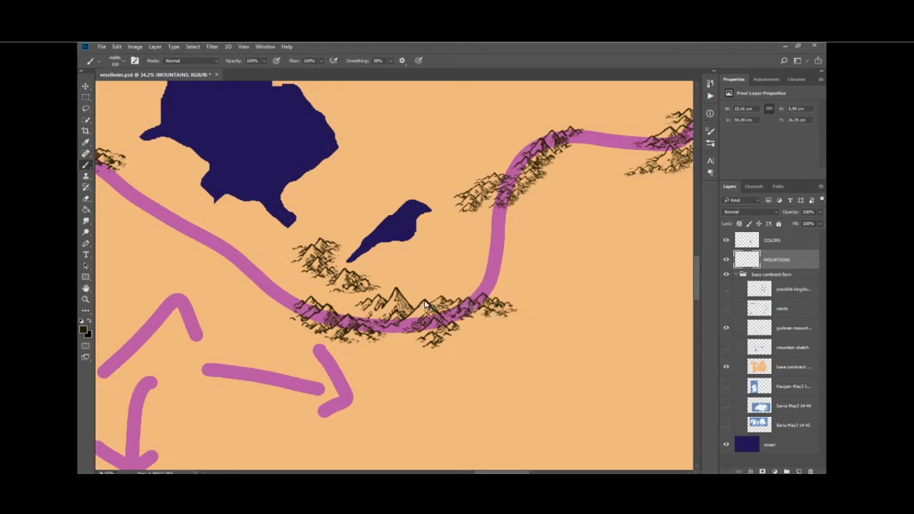
key("ctrl+z")
key("ctrl+shift+z")
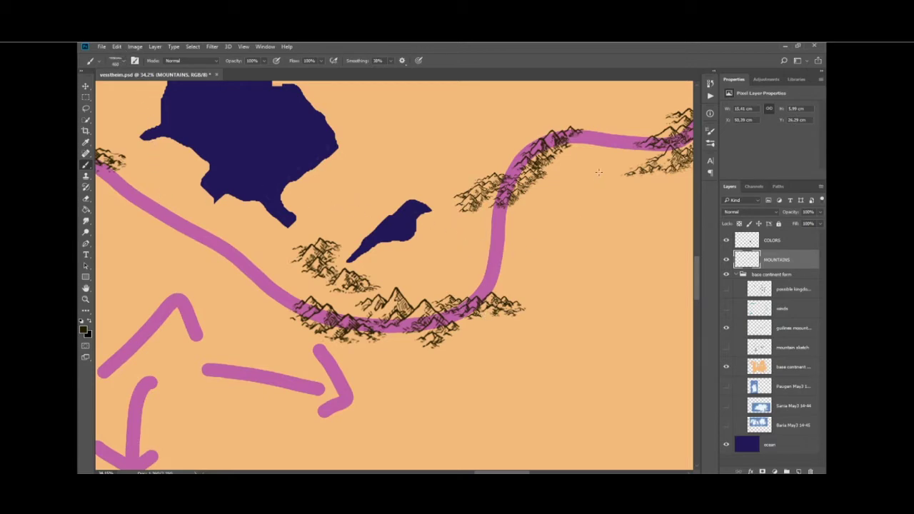
left_click_drag(566, 147, 630, 148)
key("ctrl+z")
Try mountain strokes along and just above the upper road, then remove them.
scroll(98, 266, "down", 3)
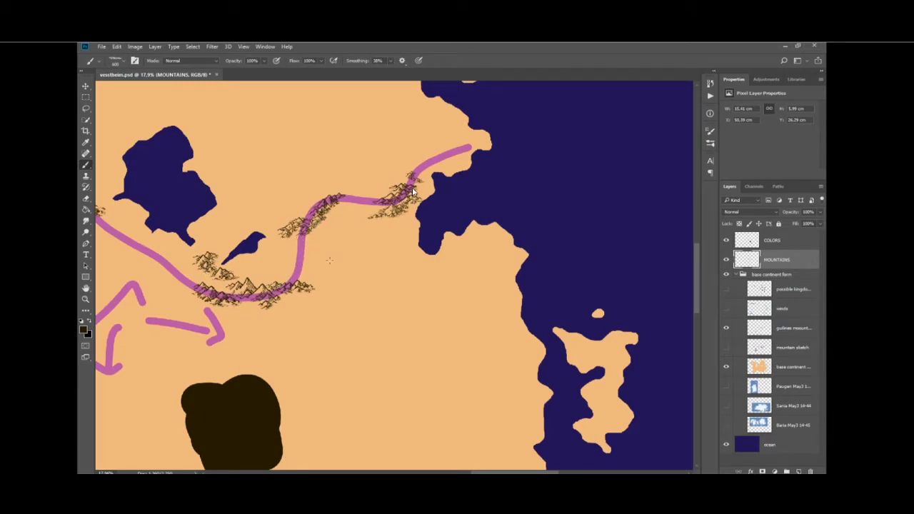
scroll(355, 192, "up", 3)
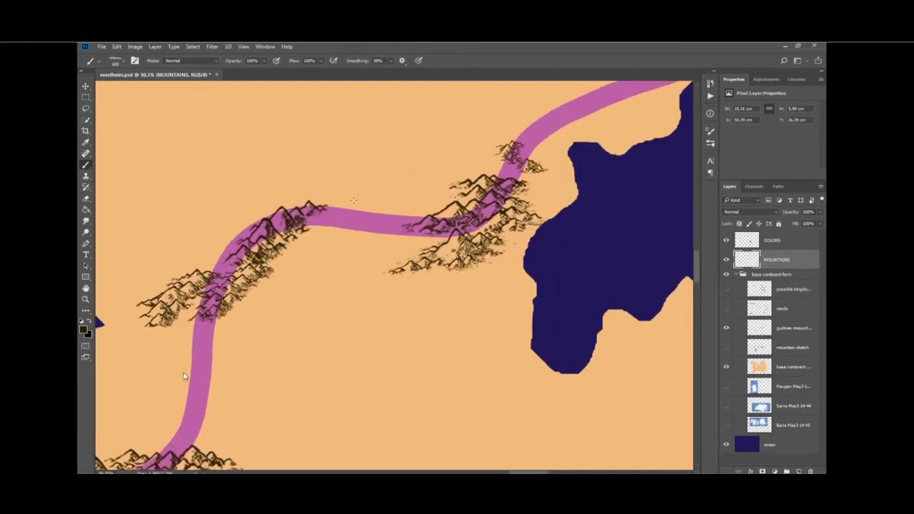
left_click_drag(303, 215, 418, 218)
key("ctrl+z")
left_click_drag(318, 204, 440, 203)
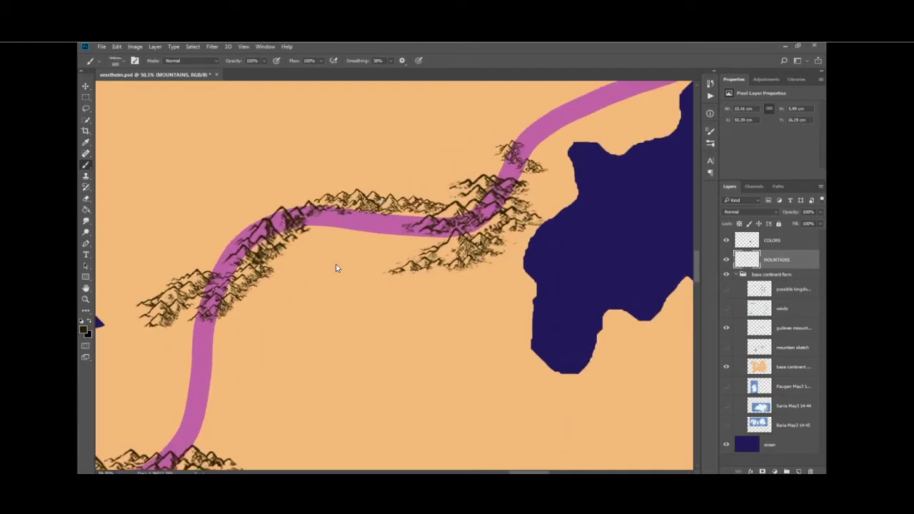
key("ctrl+z")
key("ctrl+shift+z")
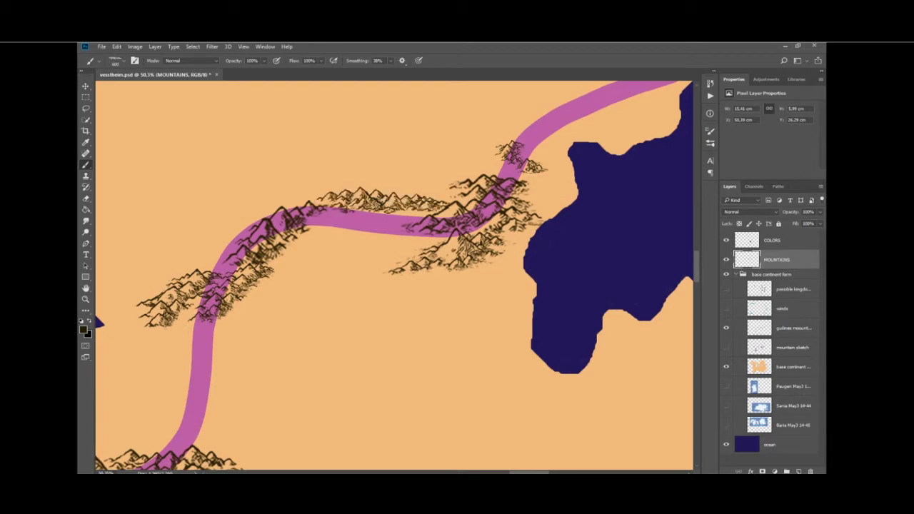
key("ctrl+z")
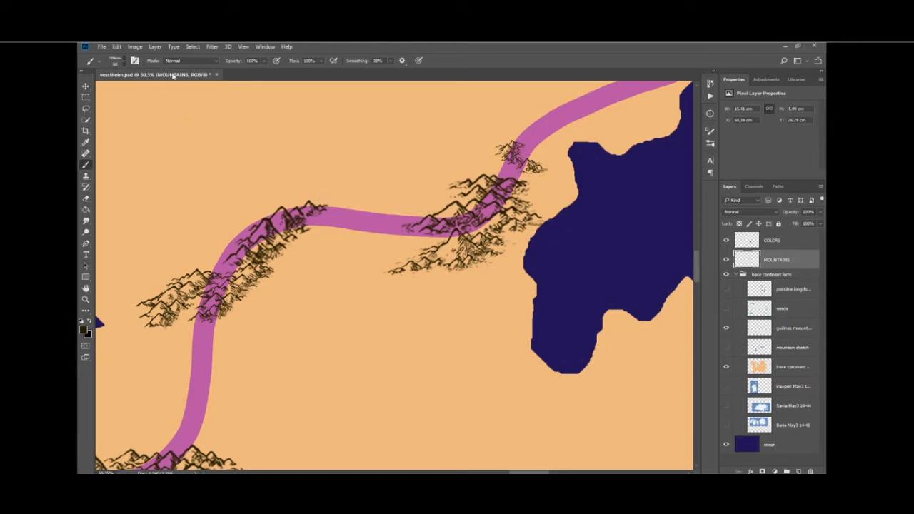
Stamp a mountain range along the road's upper edge near the bend, comparing with undo.
left_click(367, 181)
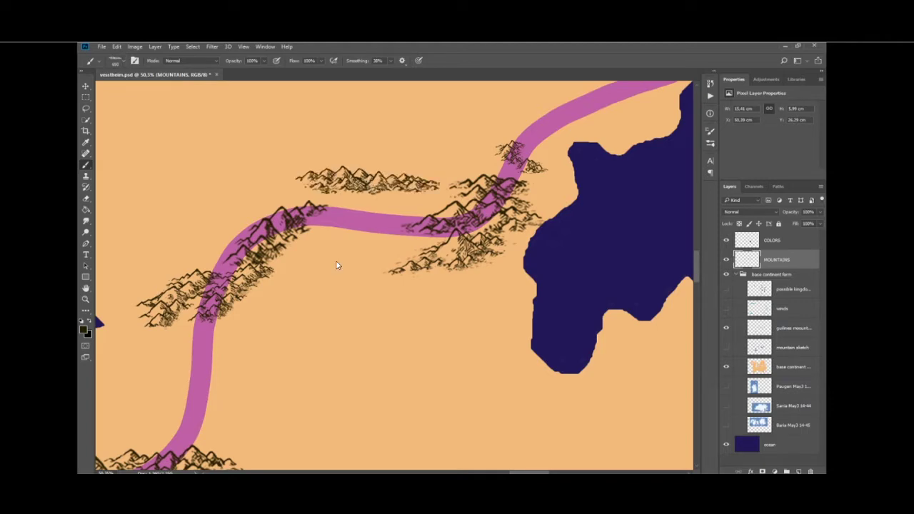
key("ctrl+z")
key("ctrl+z")
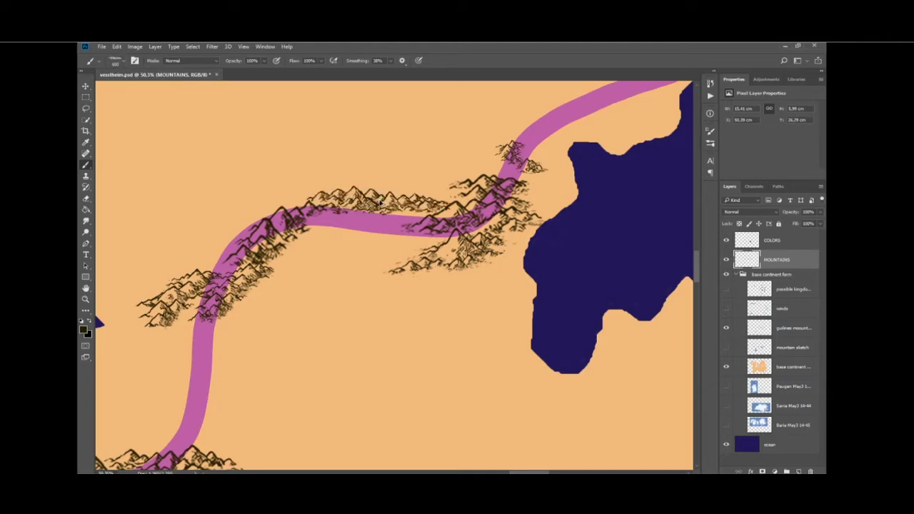
key("ctrl+z")
left_click(380, 200)
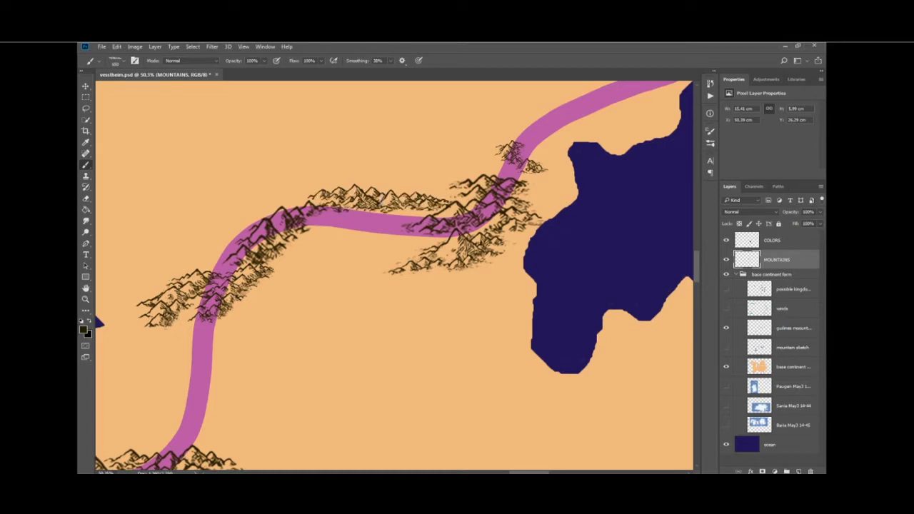
key("ctrl+z")
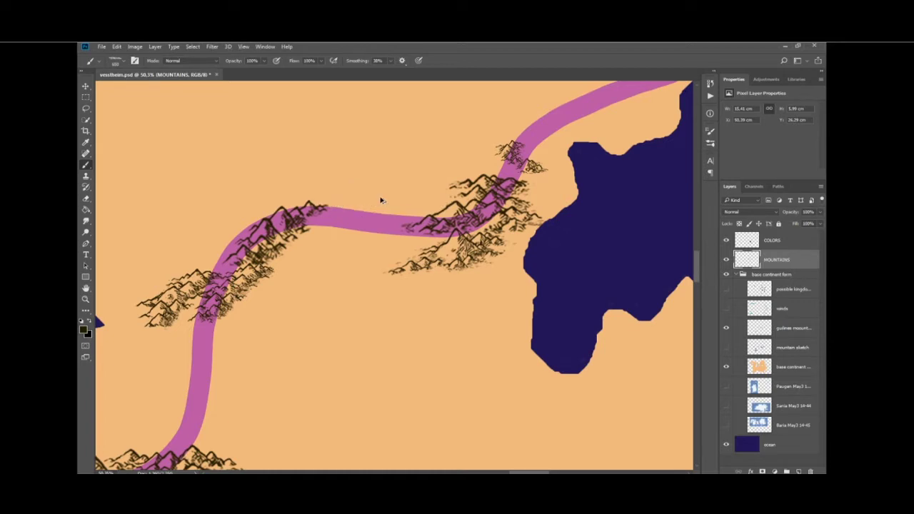
key("ctrl+z")
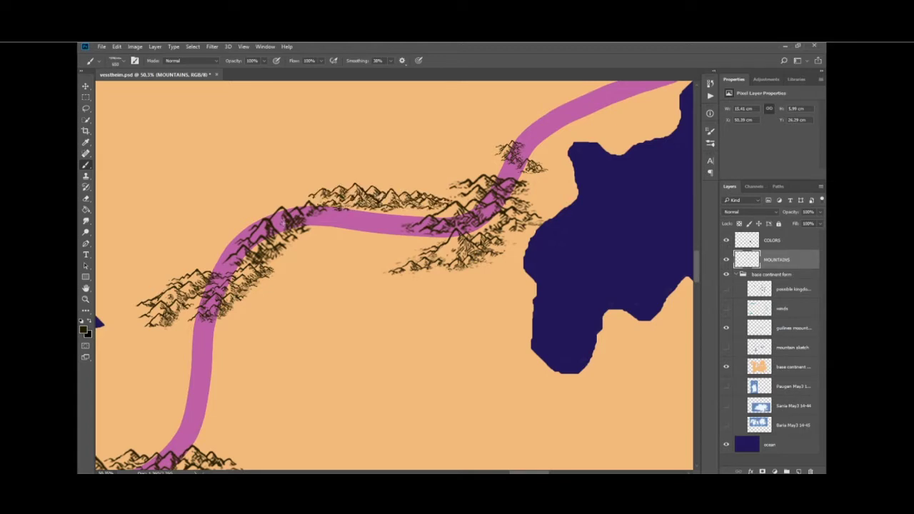
scroll(303, 219, "down", 5)
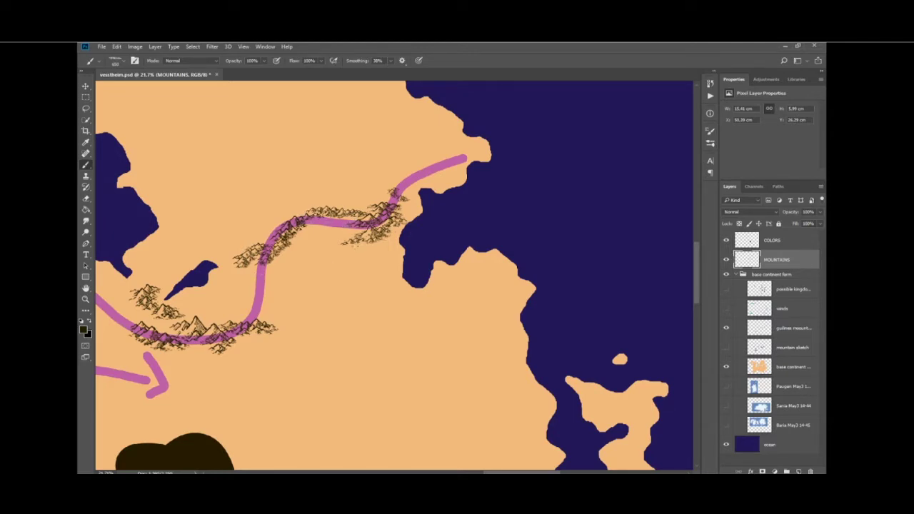
scroll(395, 213, "up", 3)
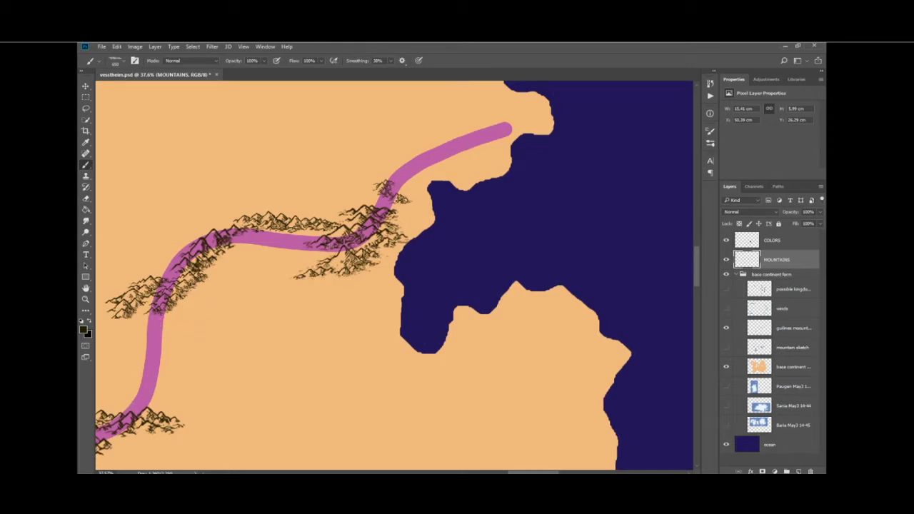
scroll(276, 261, "up", 3)
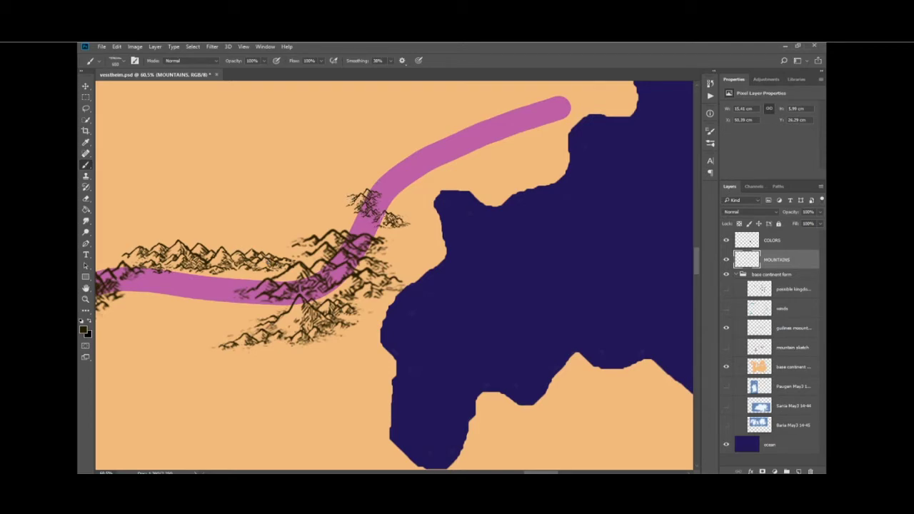
Erase the stray mountain marks above the guideline's bend, then zoom out to check the map.
key("e")
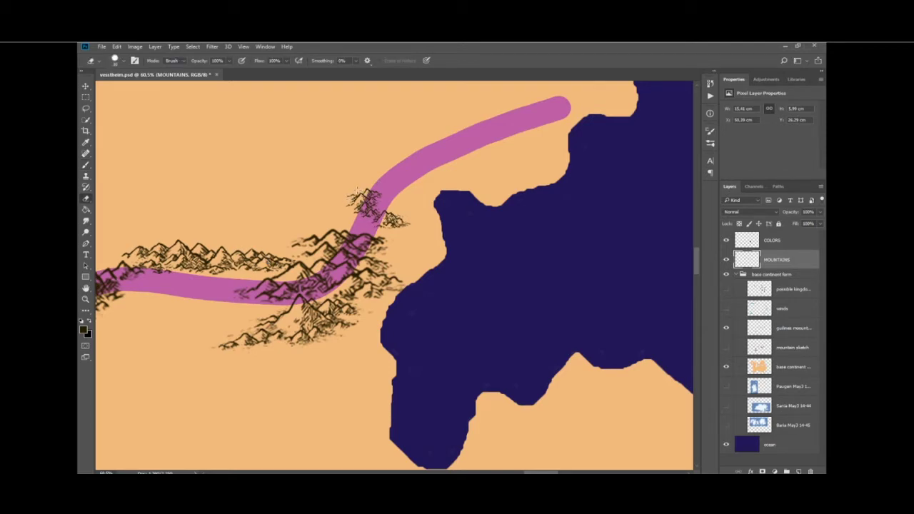
mouse_move(357, 187)
left_mouse_down()
mouse_move(403, 222)
mouse_move(369, 216)
mouse_move(375, 222)
mouse_move(386, 227)
mouse_move(342, 195)
mouse_move(364, 218)
mouse_move(347, 205)
mouse_move(370, 200)
left_mouse_up()
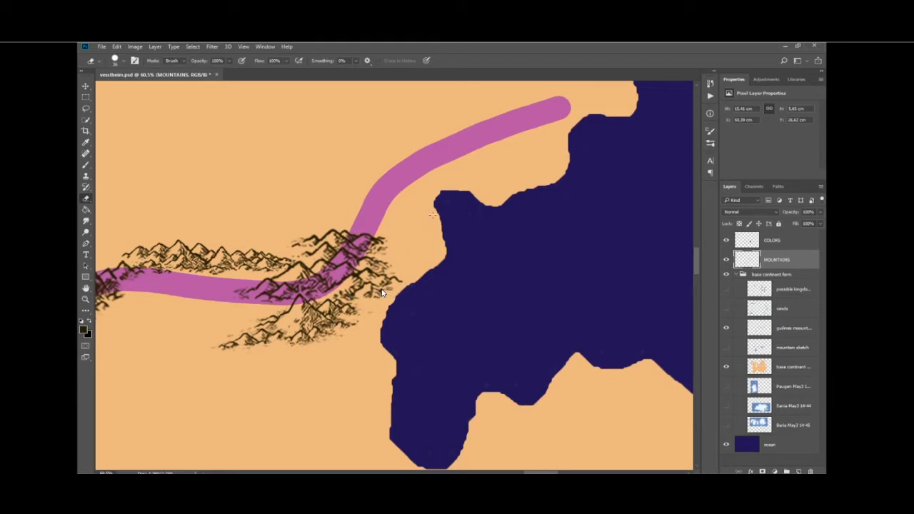
scroll(393, 293, "down", 4)
scroll(401, 269, "down", 6)
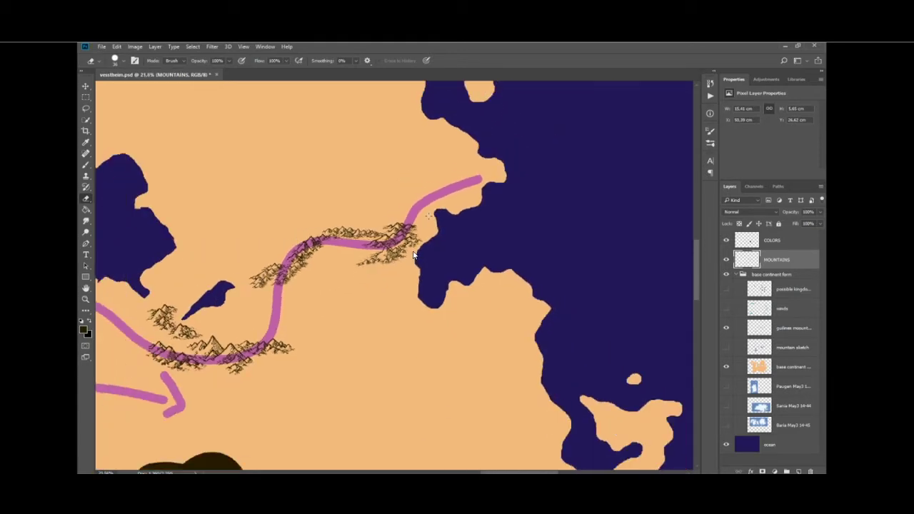
scroll(411, 242, "down", 2)
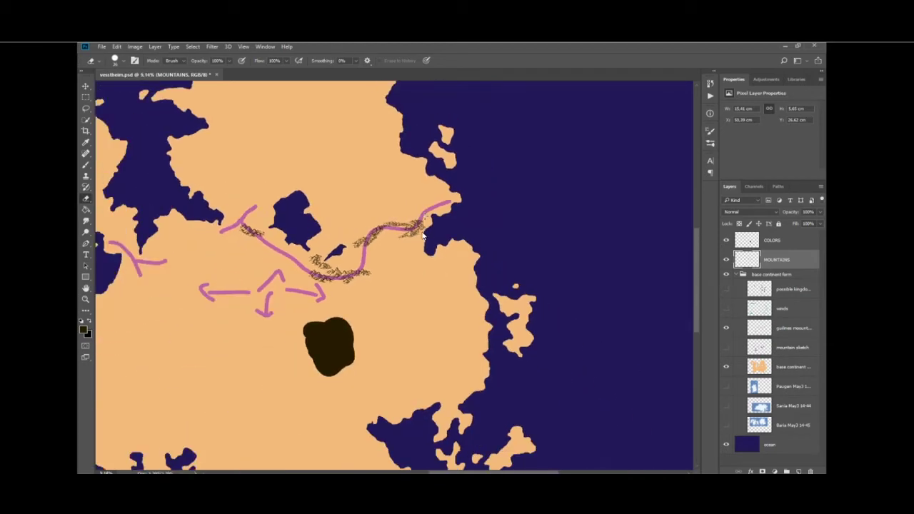
scroll(419, 235, "down", 1)
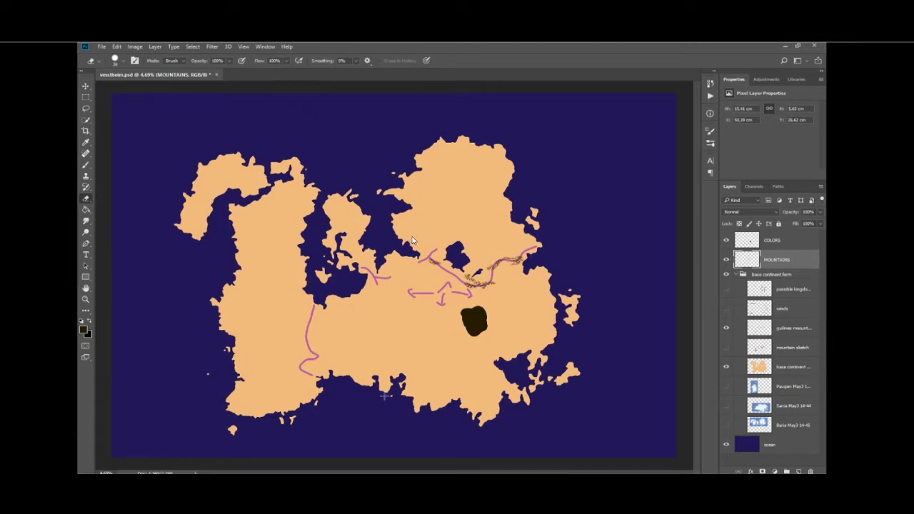
scroll(418, 375, "up", 5)
scroll(418, 375, "up", 1)
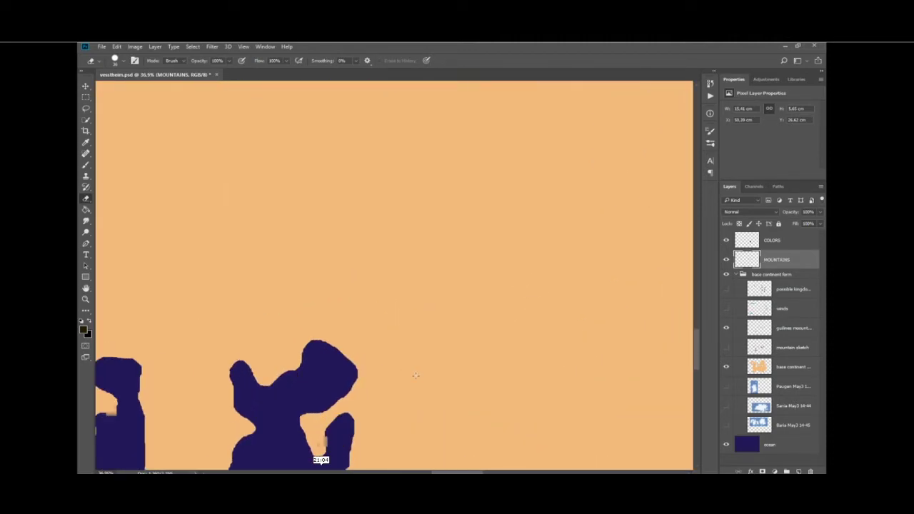
scroll(418, 375, "down", 6)
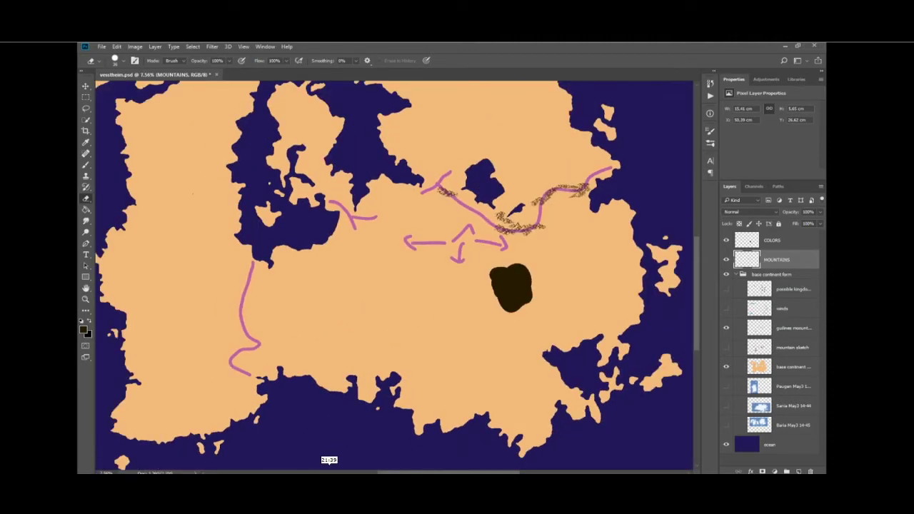
scroll(369, 253, "right", 3)
scroll(368, 253, "up", 4)
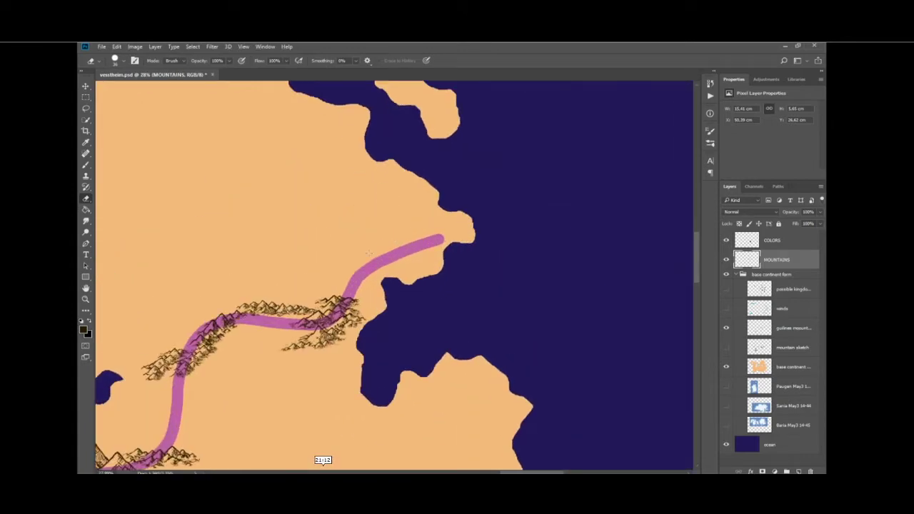
scroll(369, 253, "up", 2)
Try a few small mountain stamps on the land and guideline, then undo all the test stamps.
key("b")
left_click(285, 223)
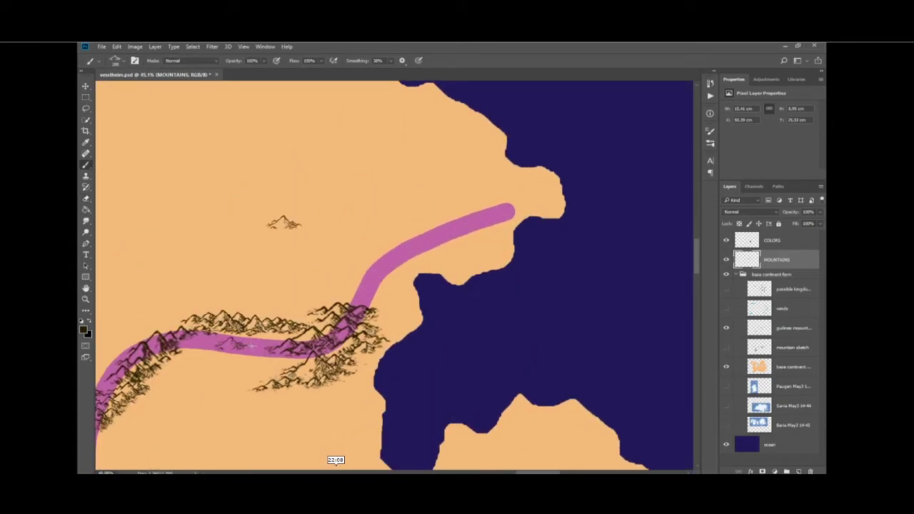
left_click(363, 293)
key("ctrl+z")
left_click(234, 285)
key("ctrl+z")
key("ctrl+z")
key("ctrl+z")
key("ctrl+alt+z")
key("ctrl+alt+z")
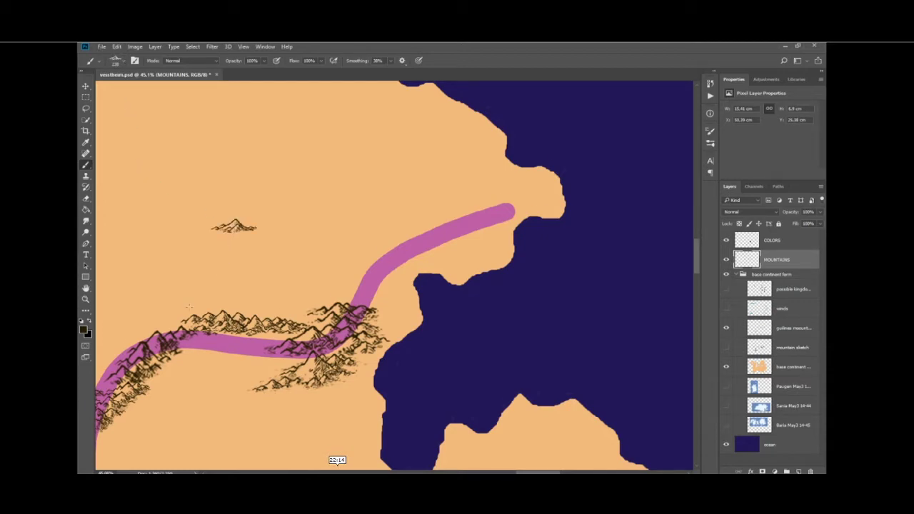
scroll(218, 259, "down", 3)
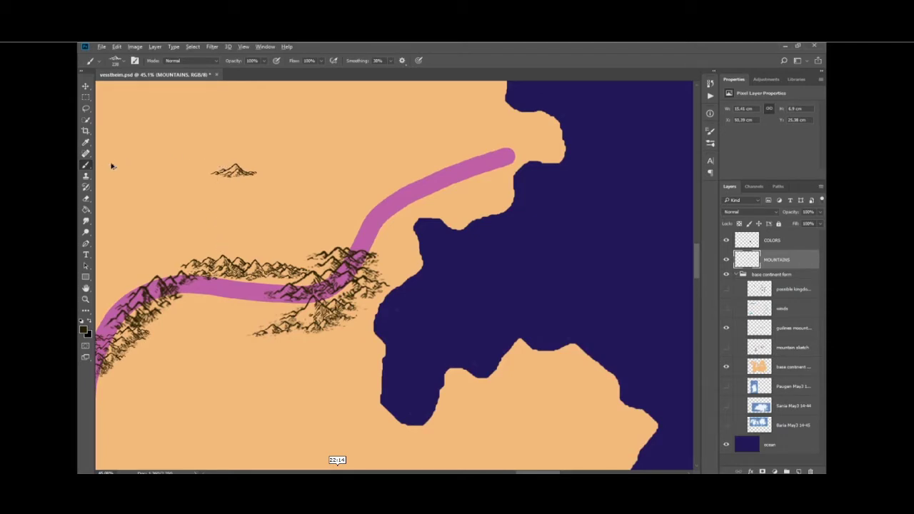
key("ctrl+z")
Enlarge the mountain stamp and place a cluster on the pink guideline's bend.
key("]")
left_click(326, 194)
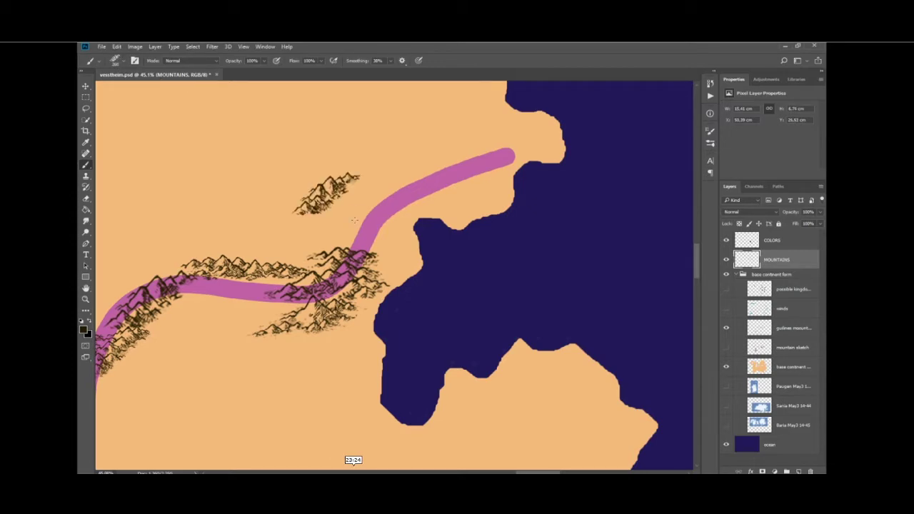
key("ctrl+z")
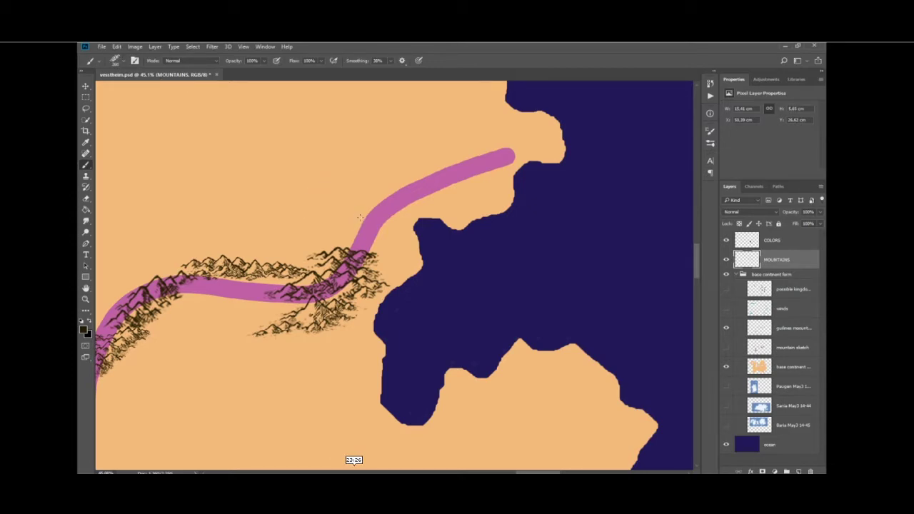
left_click(368, 227)
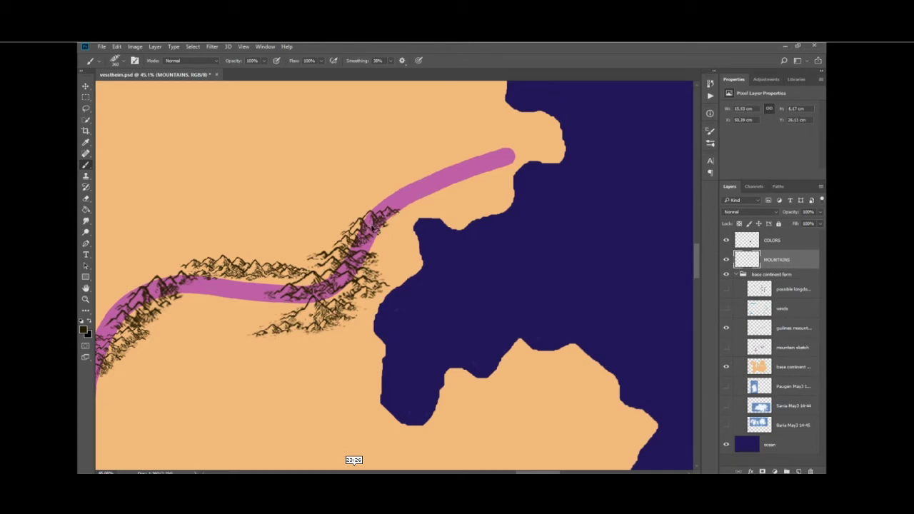
key("ctrl+z")
left_click(372, 224)
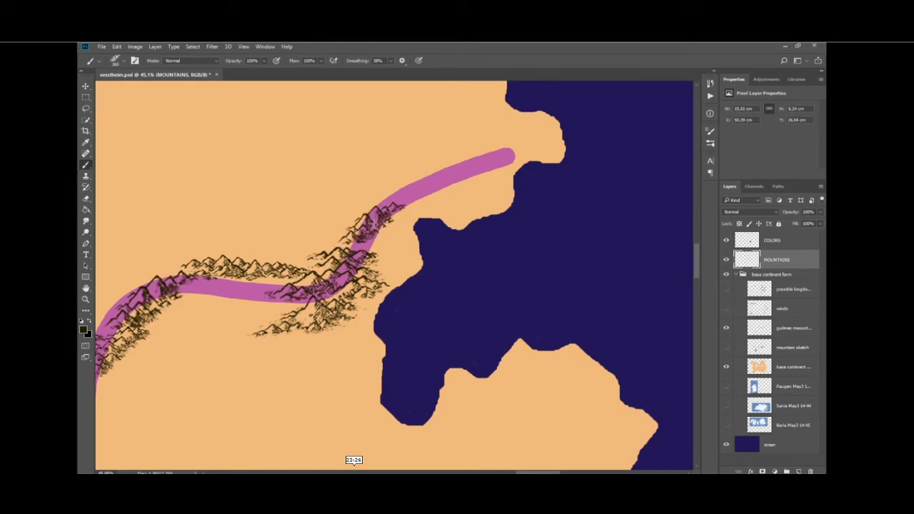
key("ctrl+z")
left_click(375, 228)
key("ctrl+z")
left_click(380, 225)
key("ctrl+z")
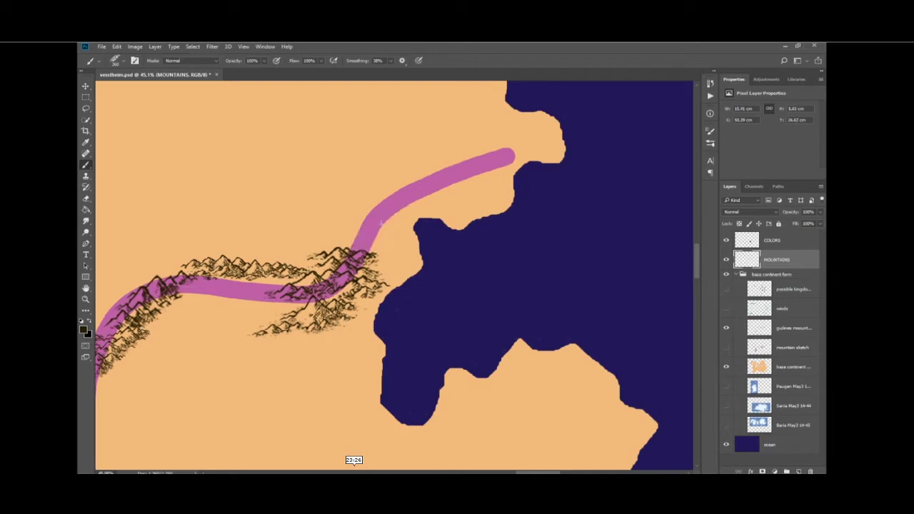
left_click(380, 224)
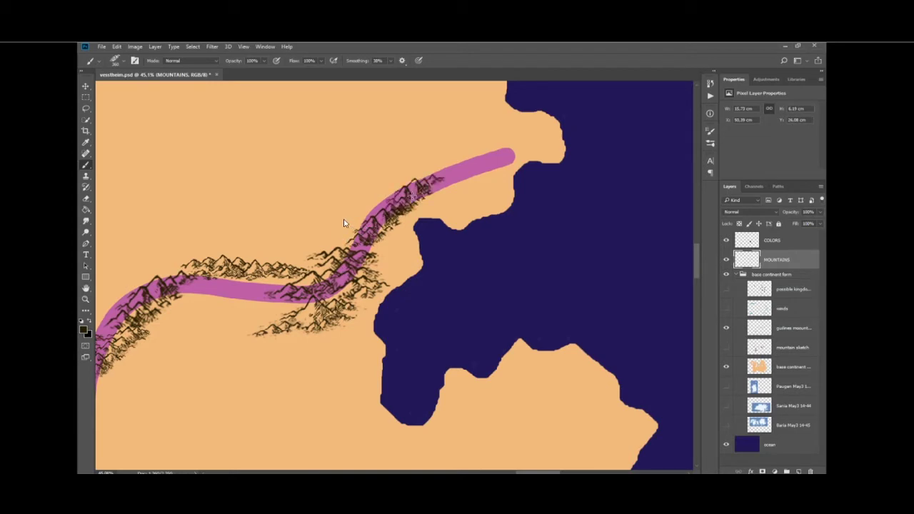
Shrink the stamp and try clusters on the upper and lower guideline stretches, undoing them.
left_click(422, 185)
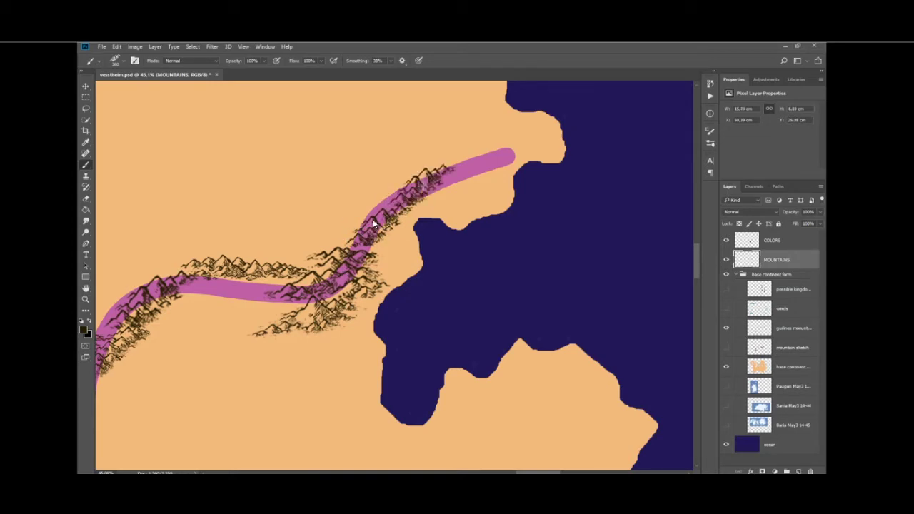
key("ctrl+z")
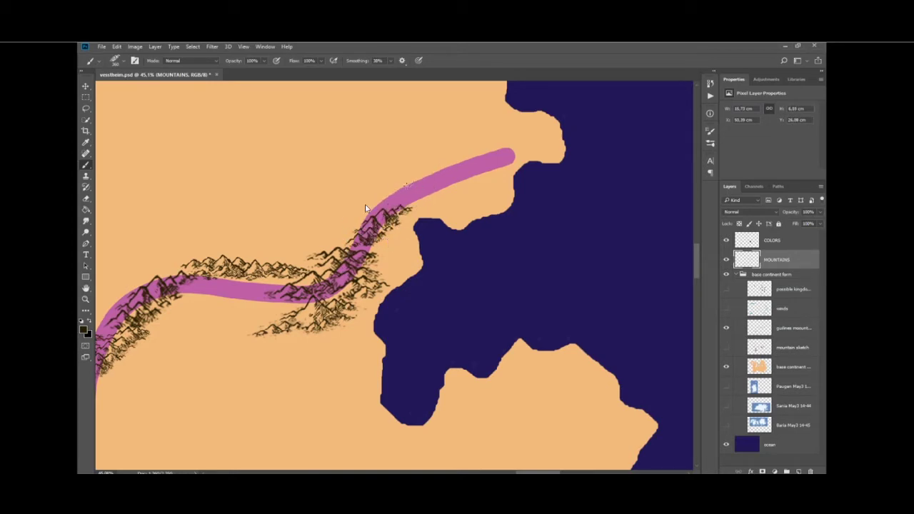
left_click(402, 190)
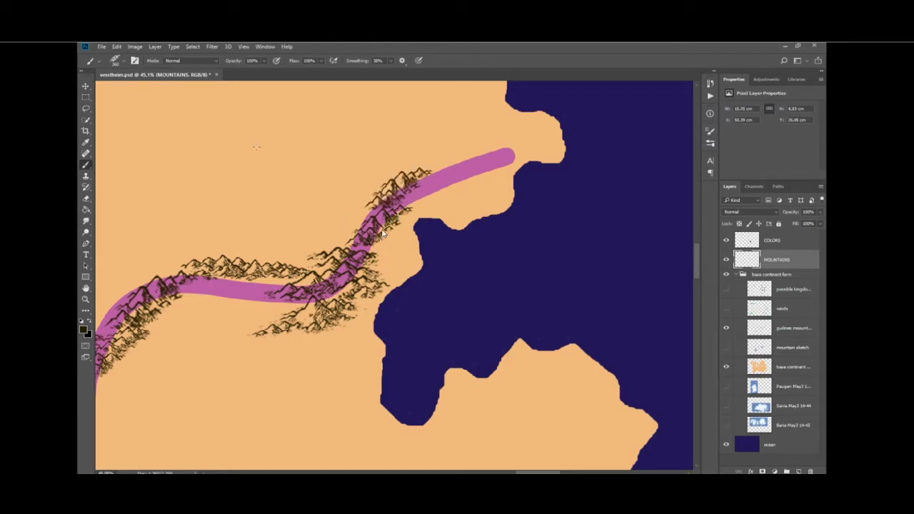
key("ctrl+z")
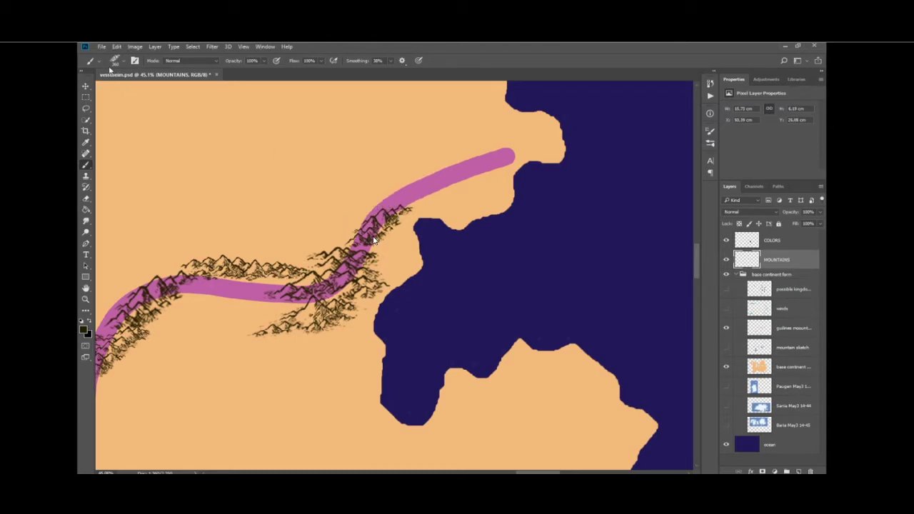
key("bracketleft")
left_click(410, 184)
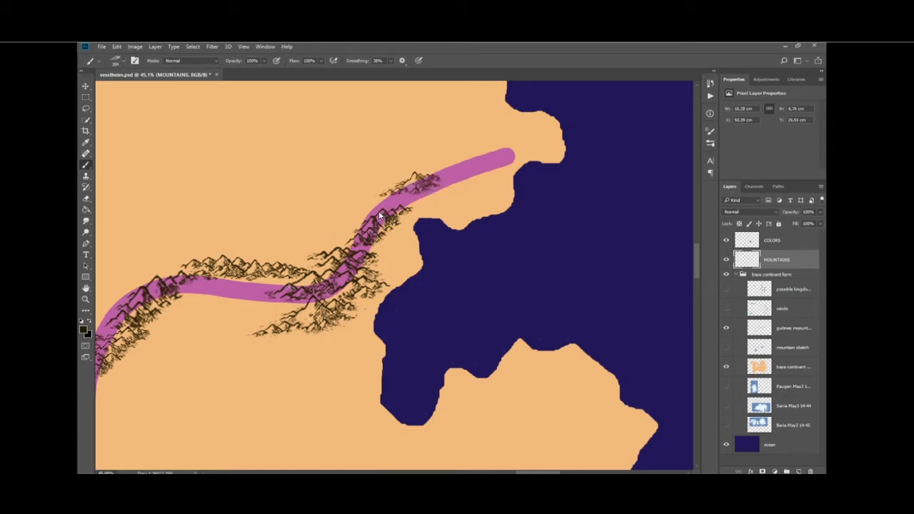
left_click(257, 300)
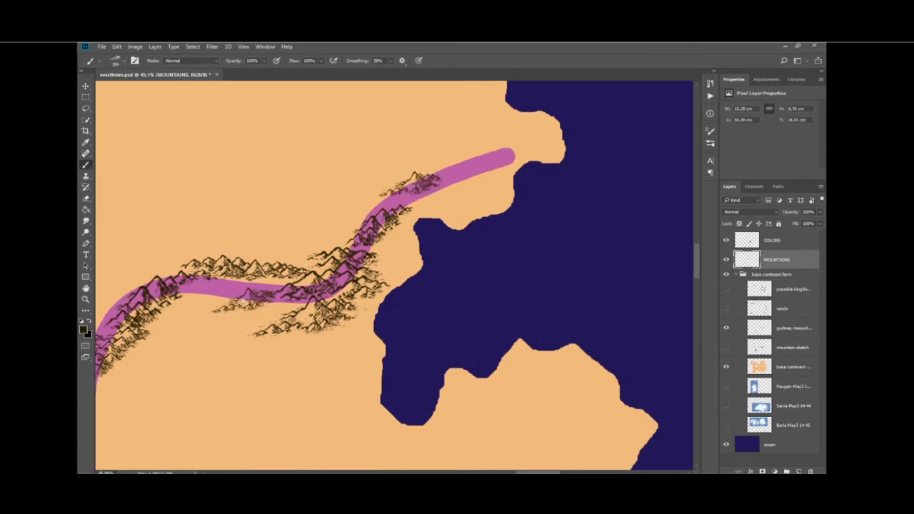
key("ctrl+z")
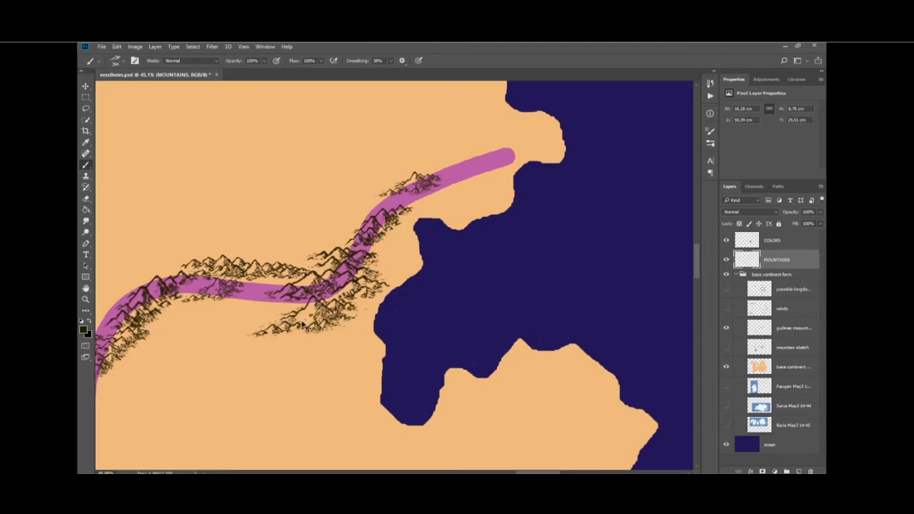
key("ctrl+z")
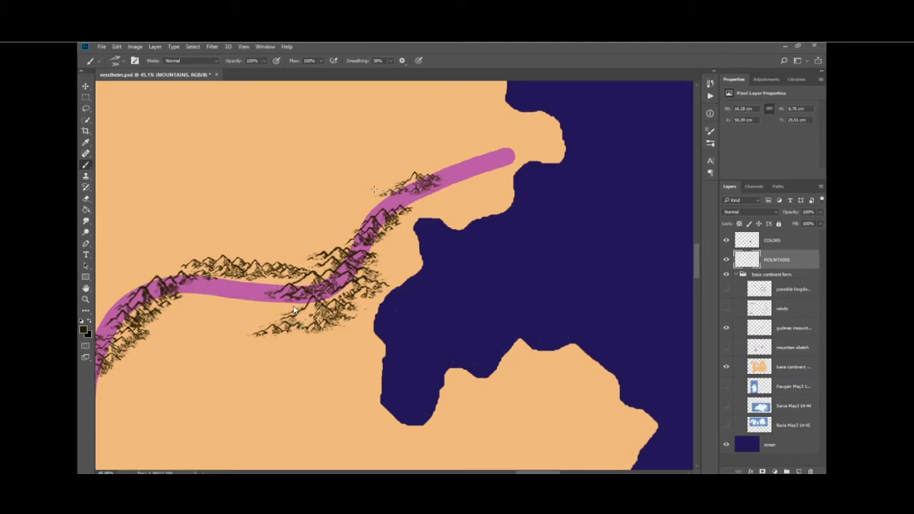
key("ctrl+z")
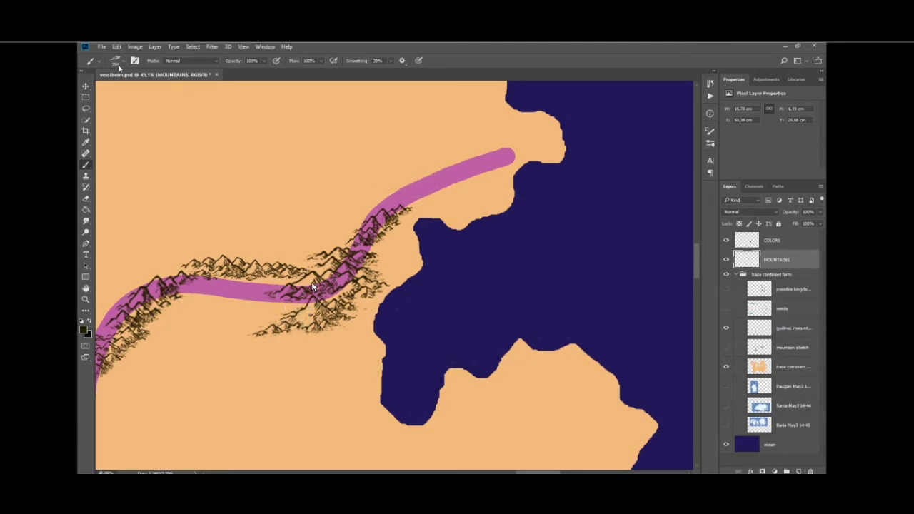
Stamp a mountain cluster on the upper stretch of the pink guideline.
left_click(329, 172)
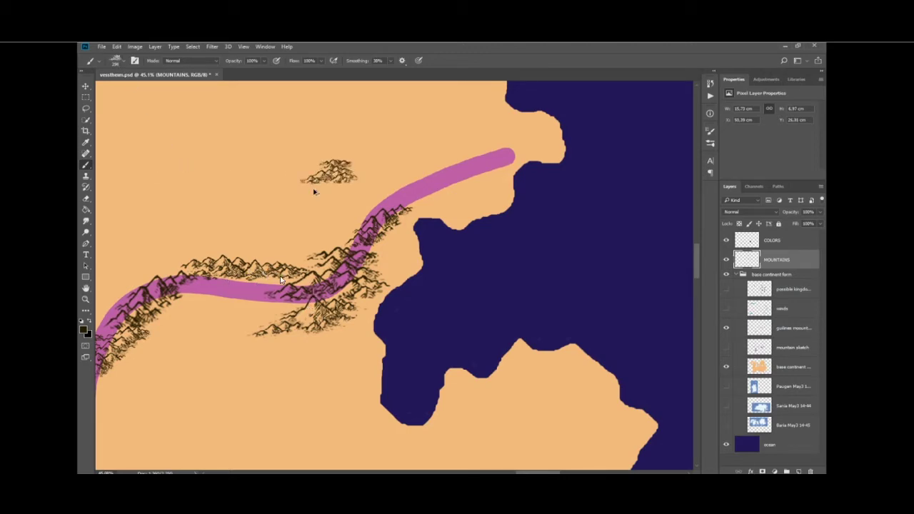
key("ctrl+z")
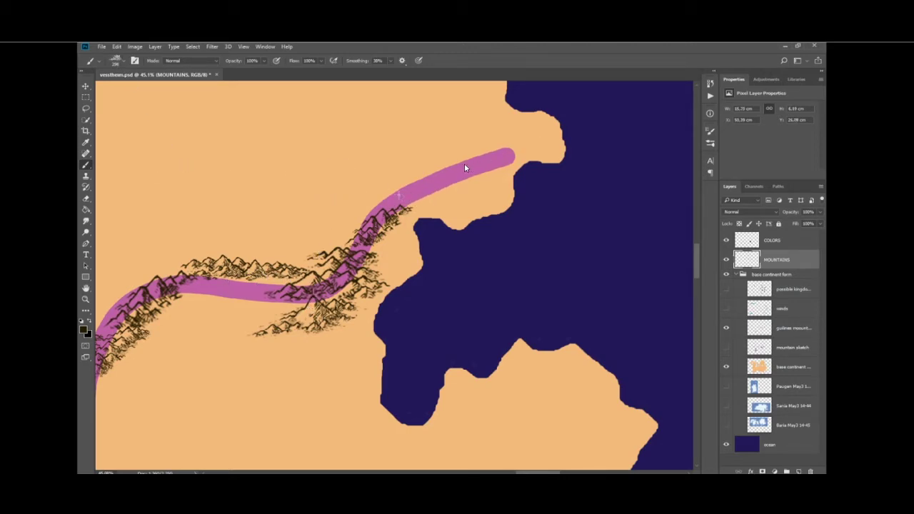
left_click(400, 194)
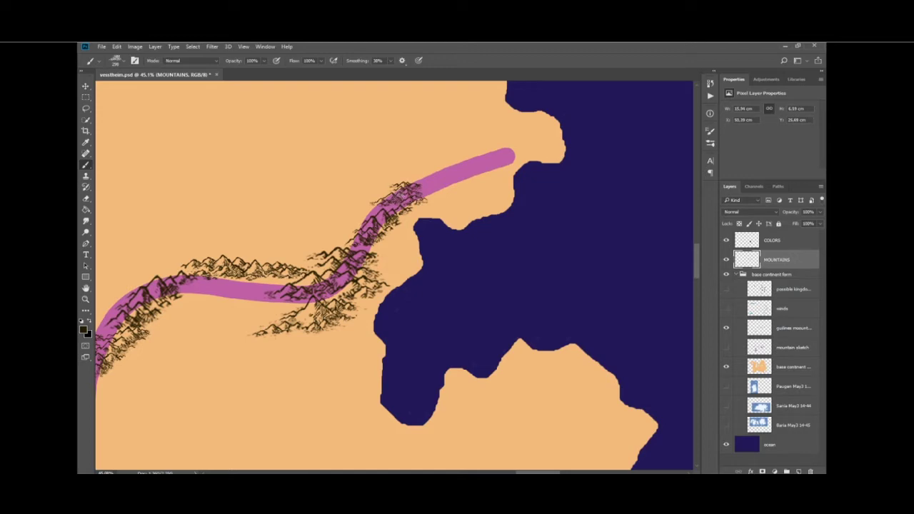
key("ctrl+z")
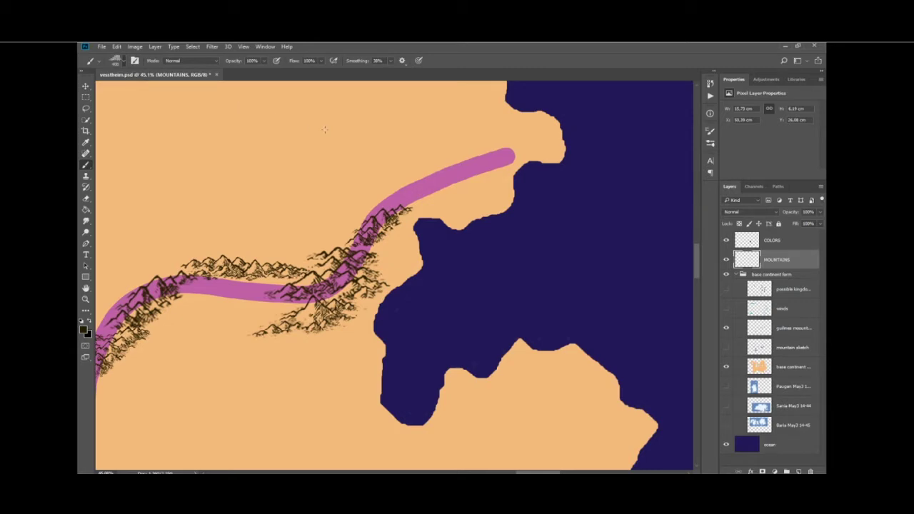
left_click(419, 191)
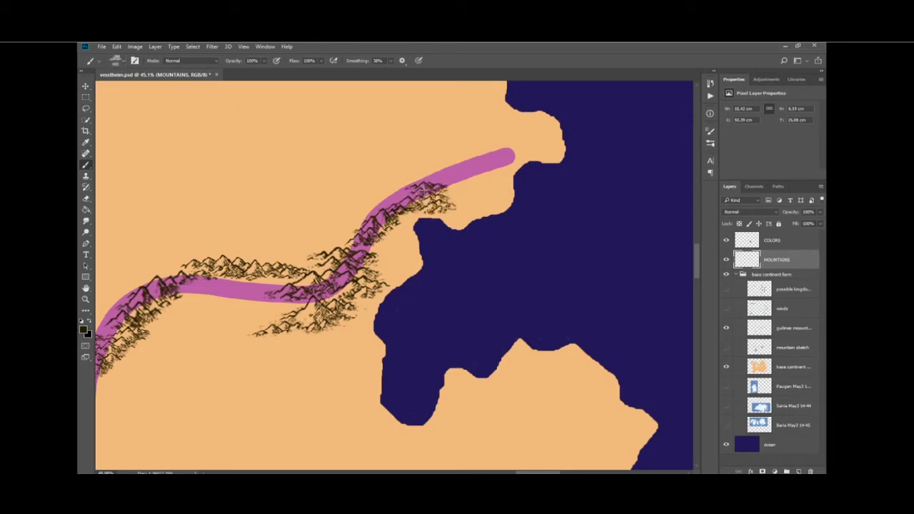
Reposition the mountain cluster on the upper pink guideline until it sits well.
key("ctrl+z")
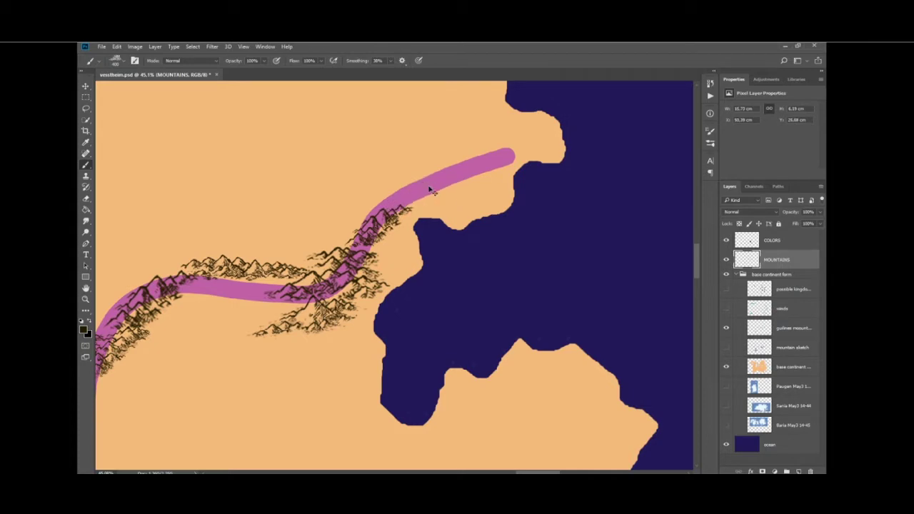
left_click(431, 185)
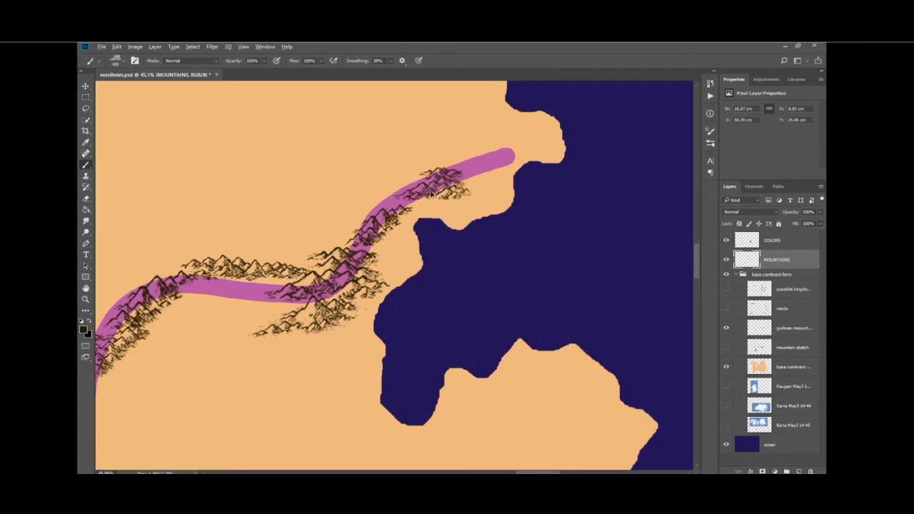
key("ctrl+z")
left_click(430, 198)
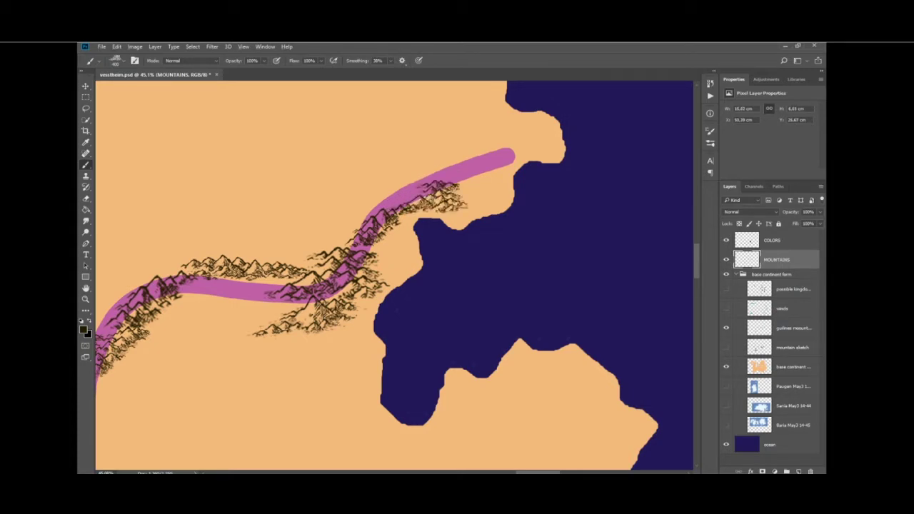
key("ctrl+z")
left_click(428, 191)
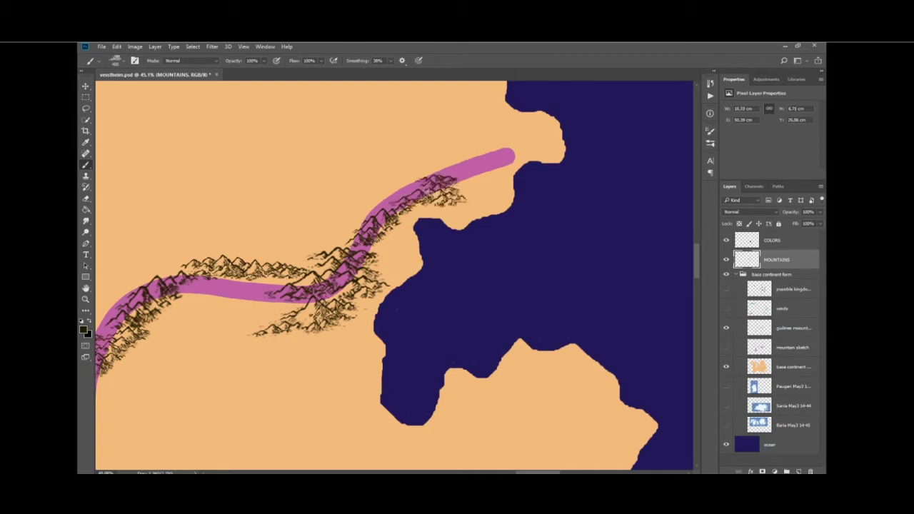
key("ctrl+z")
left_click(426, 189)
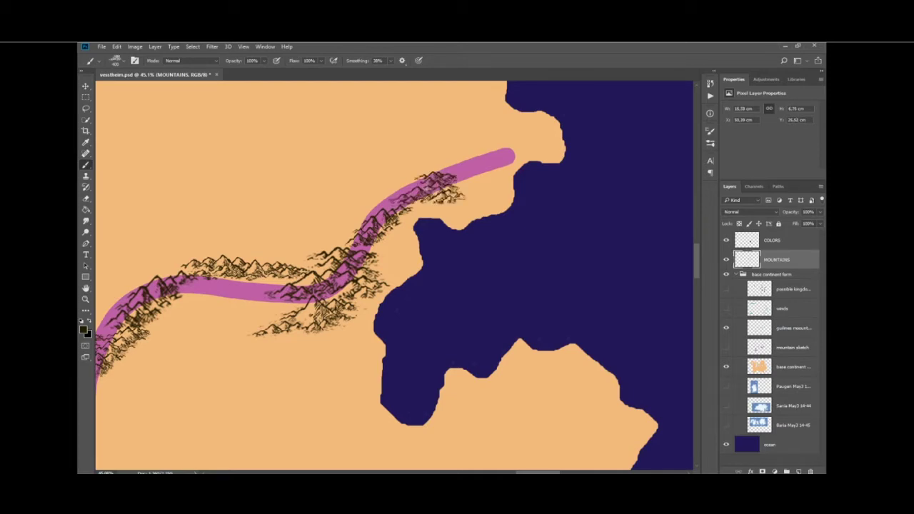
key("ctrl+z")
left_click(419, 189)
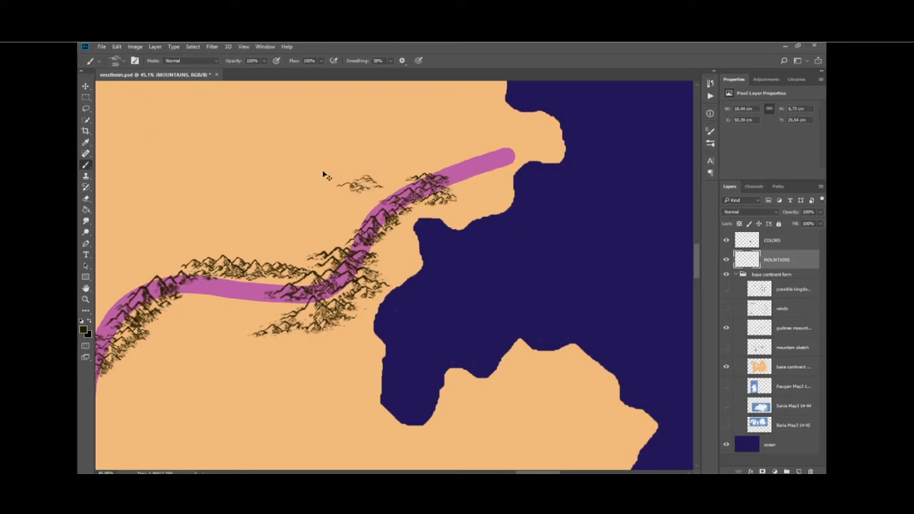
Shrink the mountain brush and test small mountain groups on the western land, undoing them.
key("ctrl+z")
left_click(247, 218)
key("ctrl+z")
key("bracketleft")
key("bracketleft")
key("bracketleft")
left_click(261, 208)
key("ctrl+z")
left_click(228, 196)
key("ctrl+z")
Try small mountains below and on the lower guideline, then undo them.
left_click(250, 309)
key("ctrl+z")
left_click_drag(259, 308, 280, 310)
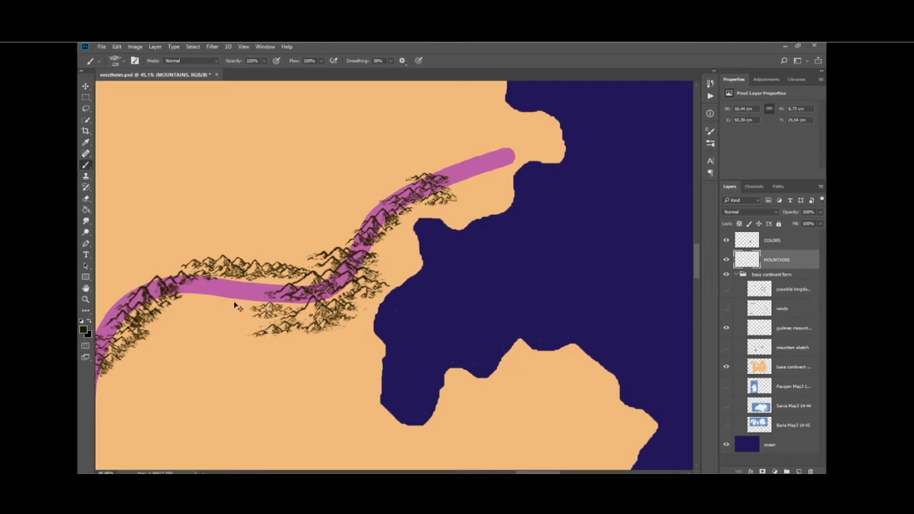
key("ctrl+z")
left_click(200, 290)
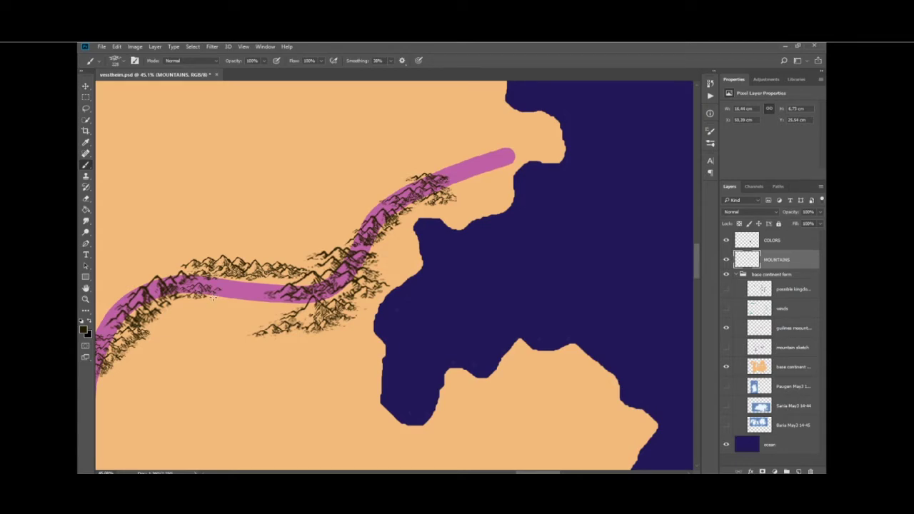
key("ctrl+z")
Add a small mountain cluster beside the range, discarding further western trial clusters.
left_click(301, 258)
left_click(220, 200)
key("ctrl+z")
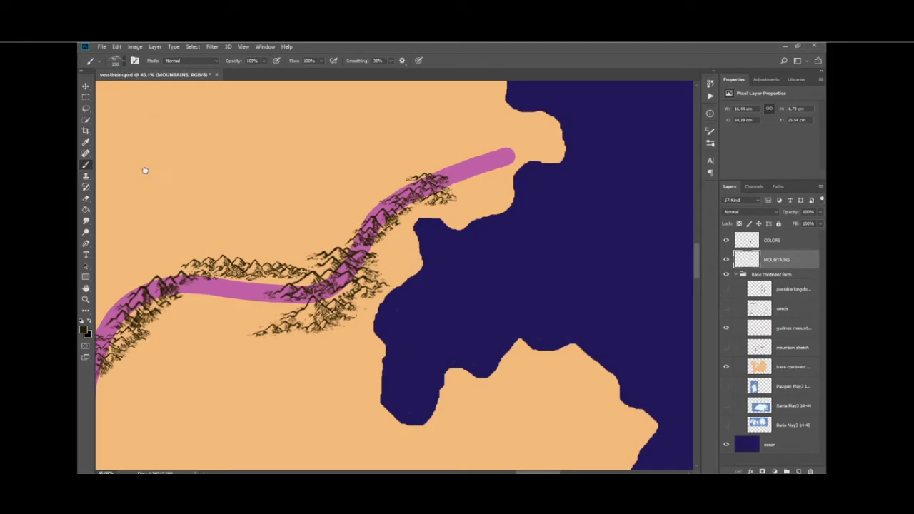
left_click(230, 205)
key("ctrl+z")
left_click(235, 186)
key("ctrl+z")
Test several mountain placements on the upper pink band, undoing each one.
left_click(468, 190)
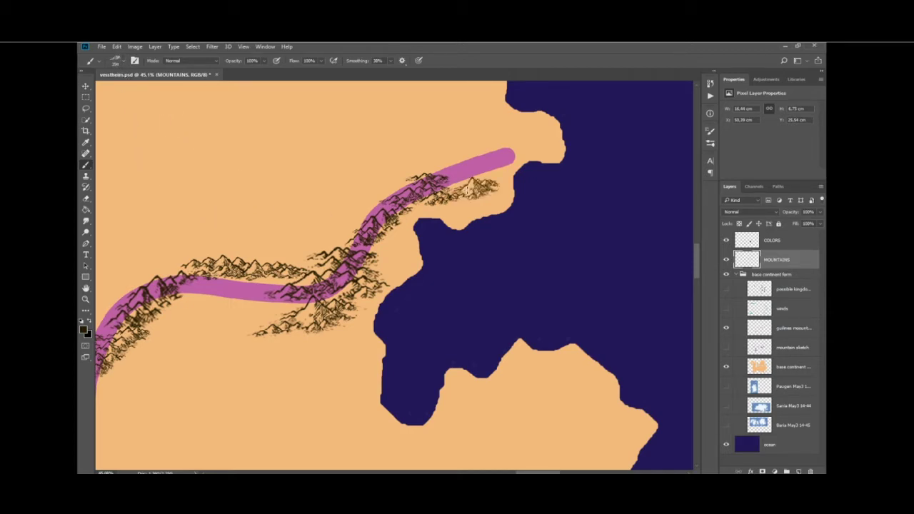
key("ctrl+z")
left_click(468, 172)
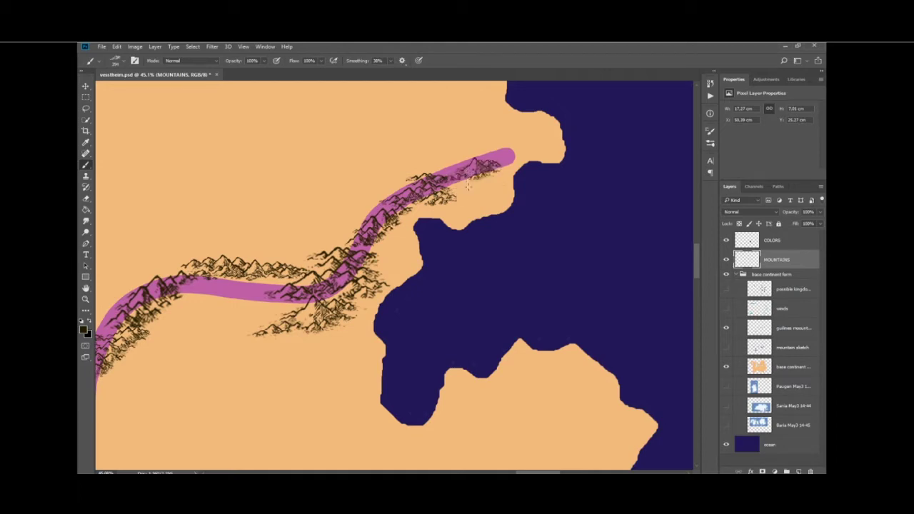
key("ctrl+z")
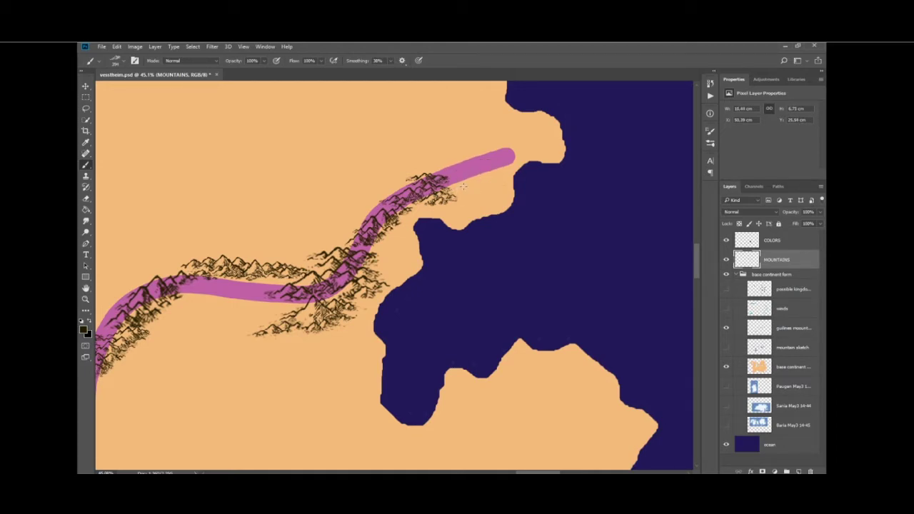
left_click(466, 187)
key("ctrl+z")
left_click(471, 182)
key("ctrl+z")
Stamp mountains at the pink band's top end near the coast.
left_click(456, 154)
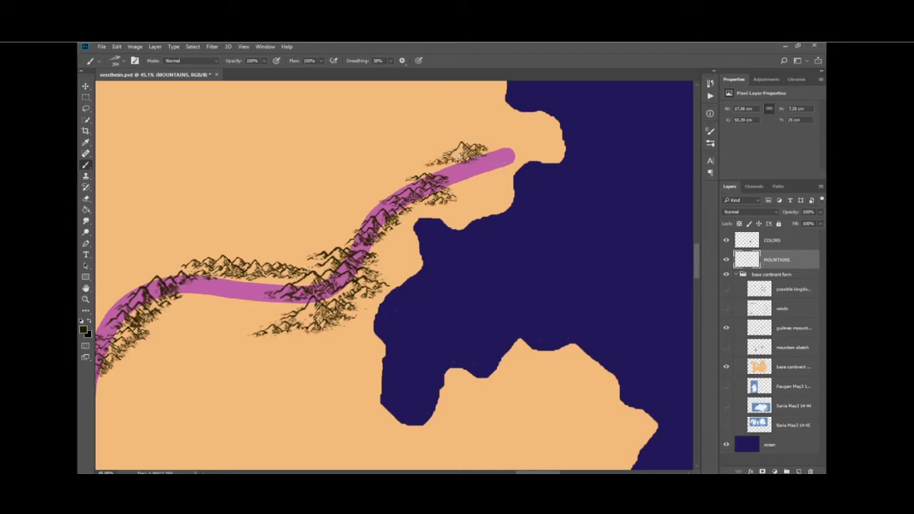
key("ctrl+z")
left_click(463, 167)
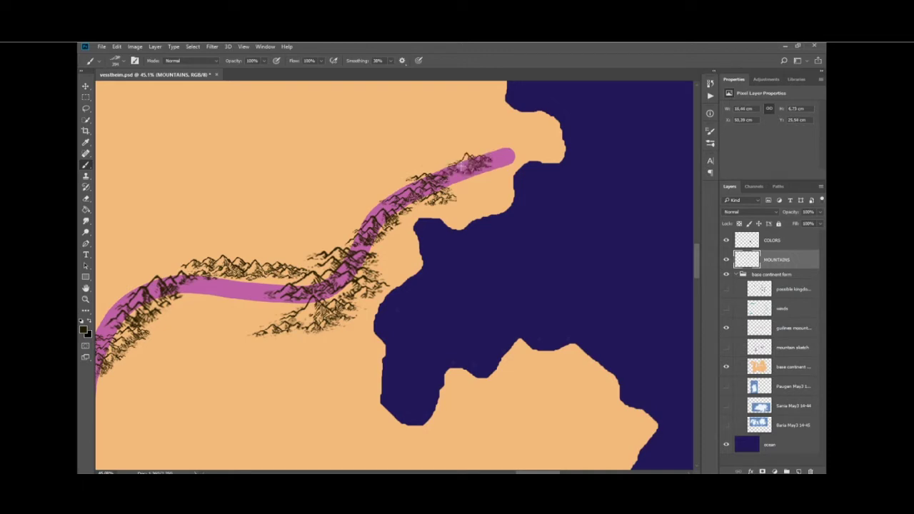
key("ctrl+z")
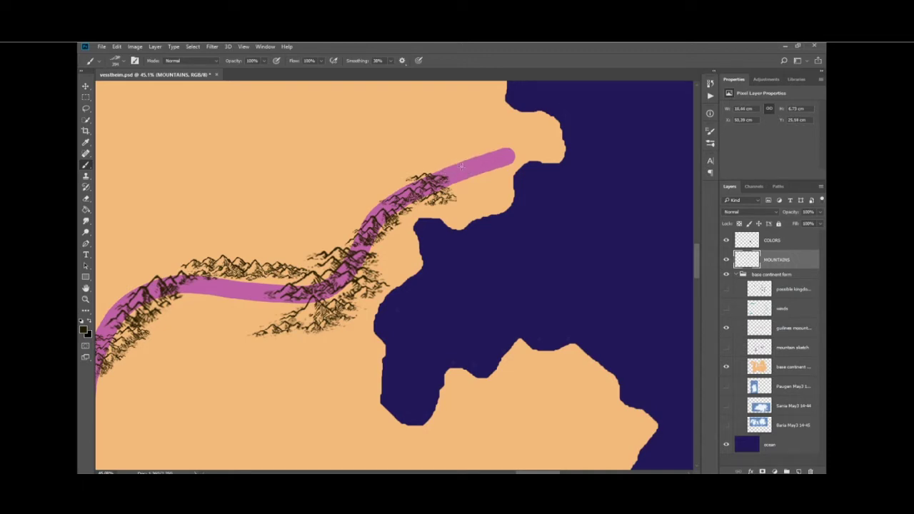
left_click(460, 164)
key("ctrl+z")
left_click(462, 165)
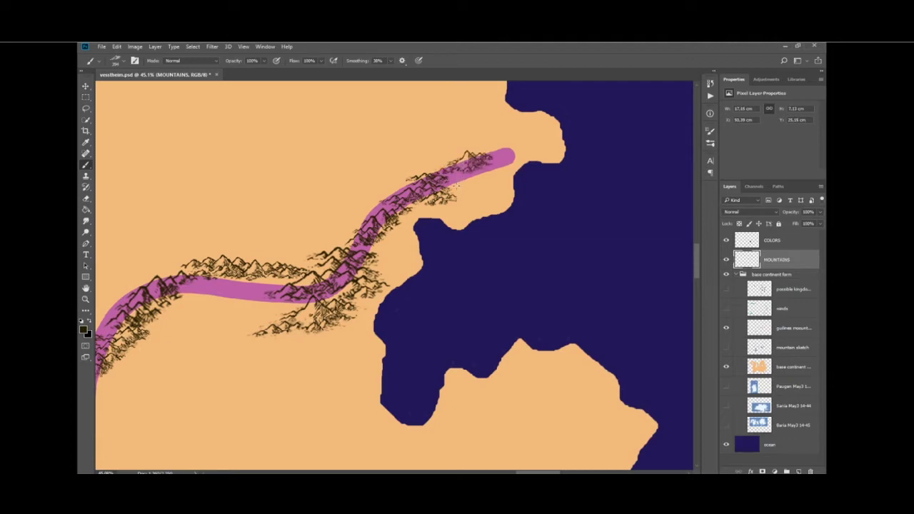
Stamp mountain clusters along and left of the band's left edge and beside the band.
scroll(460, 176, "up", 2)
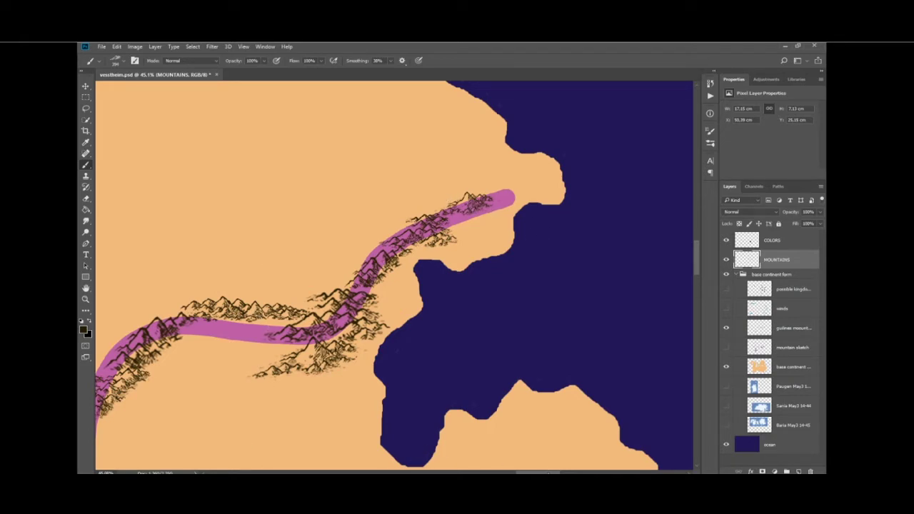
scroll(396, 208, "left", 10)
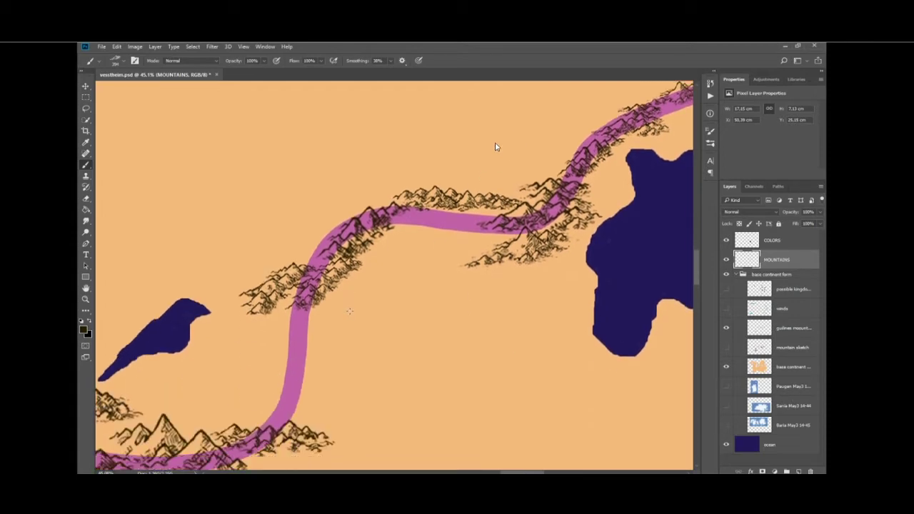
scroll(494, 148, "down", 5)
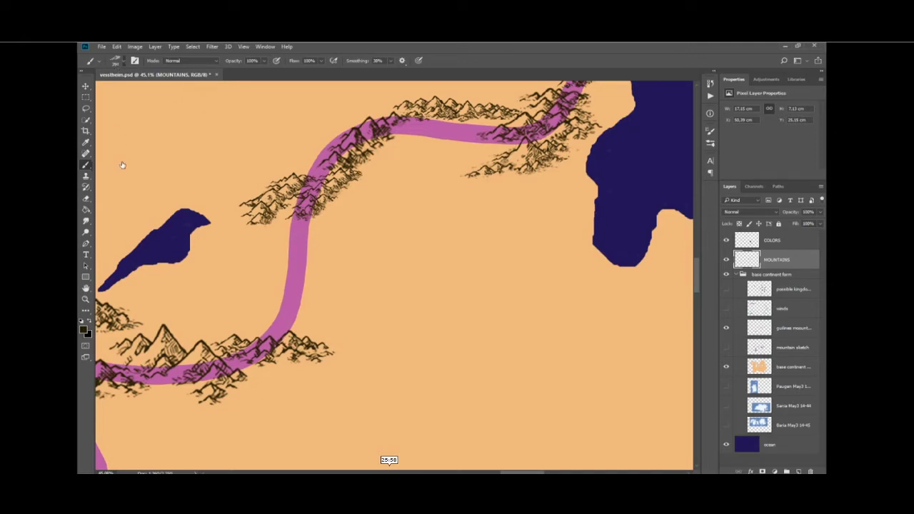
left_click(288, 244)
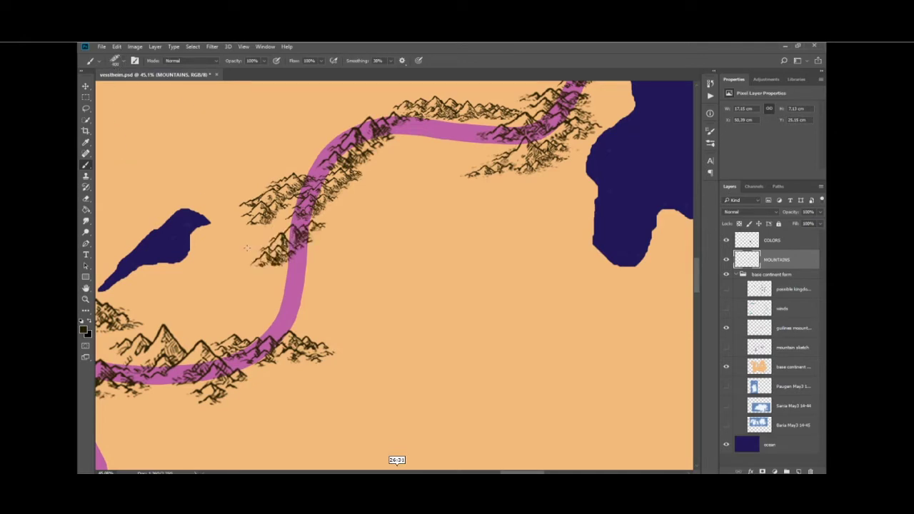
scroll(207, 184, "up", 2)
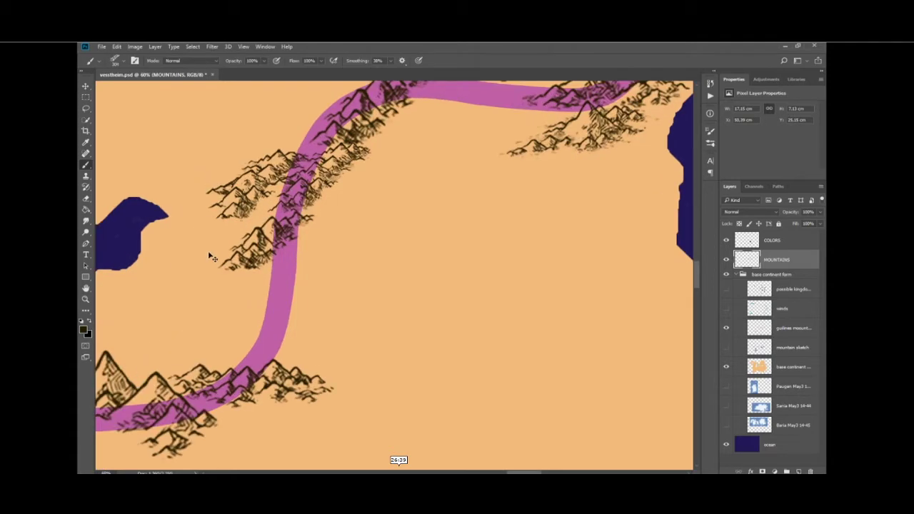
left_click(210, 255)
scroll(208, 180, "up", 2)
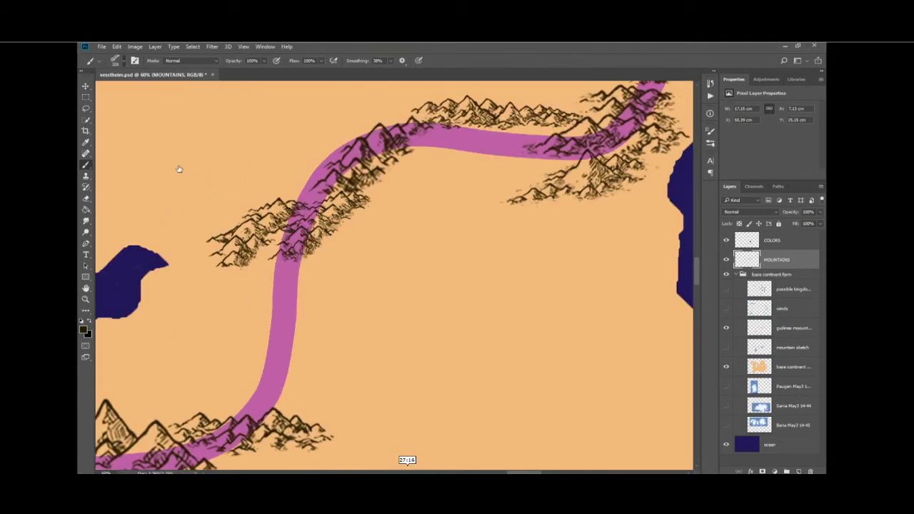
left_click(271, 270)
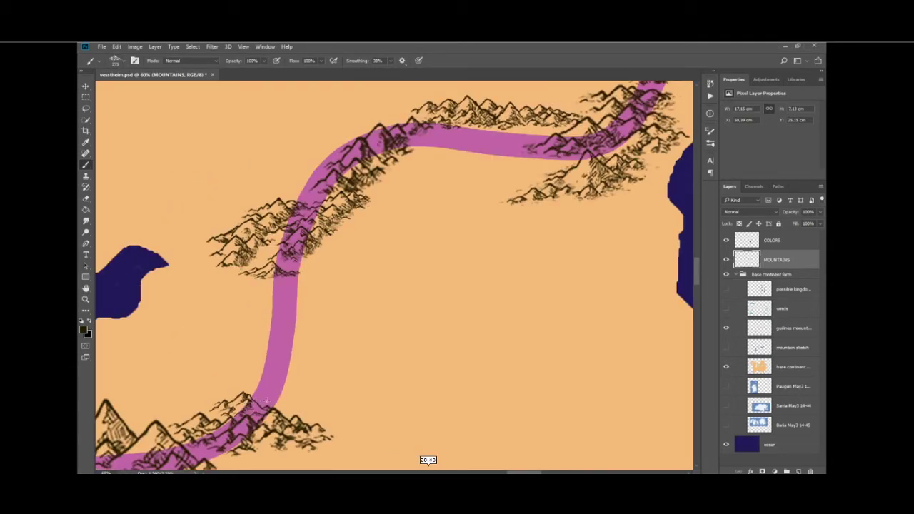
left_click(286, 401)
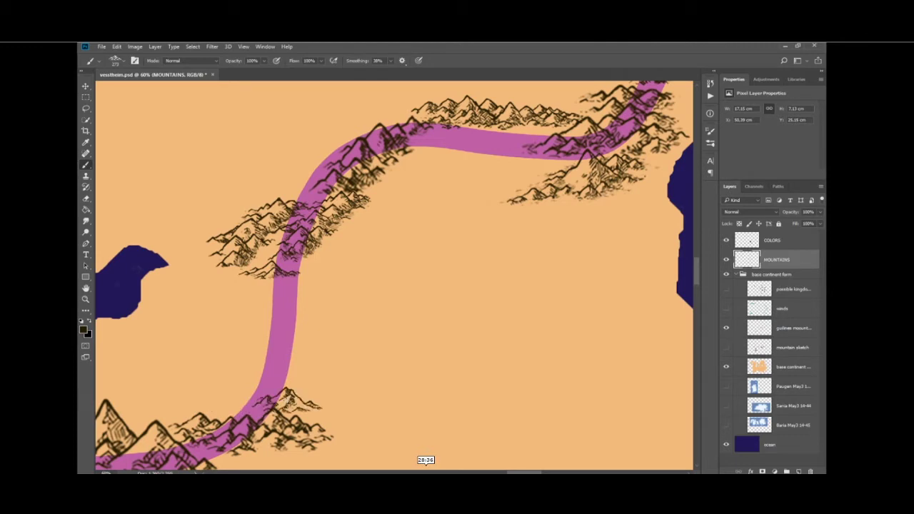
Add mountains above the bottom-left range, restamping them slightly shifted.
scroll(284, 402, "up", 3)
scroll(284, 403, "down", 4)
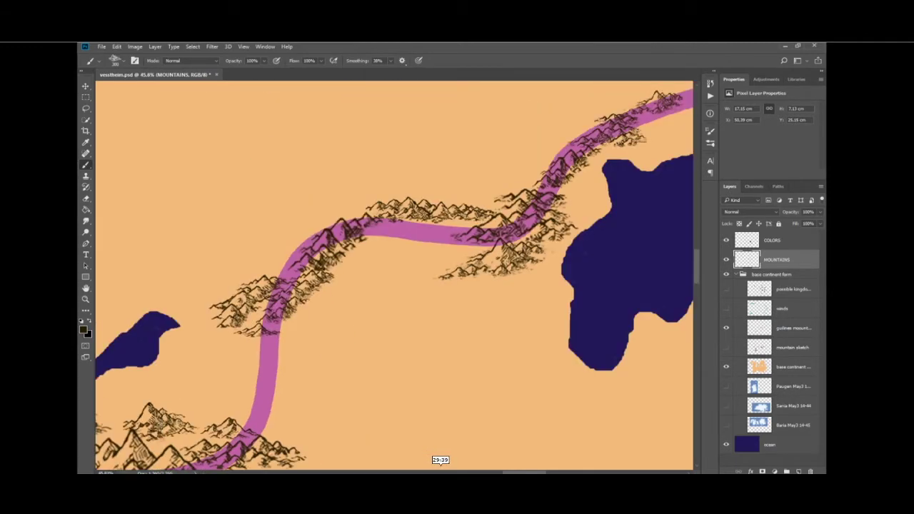
left_click(174, 431)
key("ctrl+z")
left_click(170, 424)
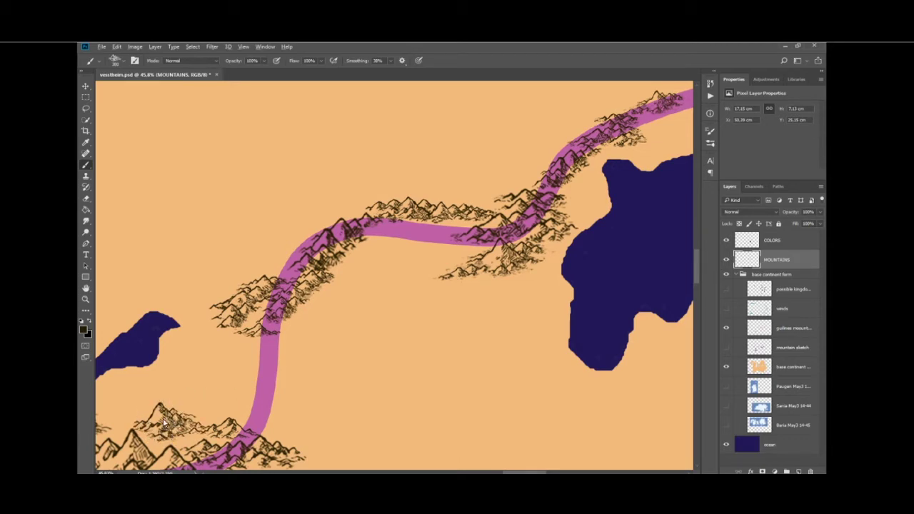
scroll(192, 449, "down", 2)
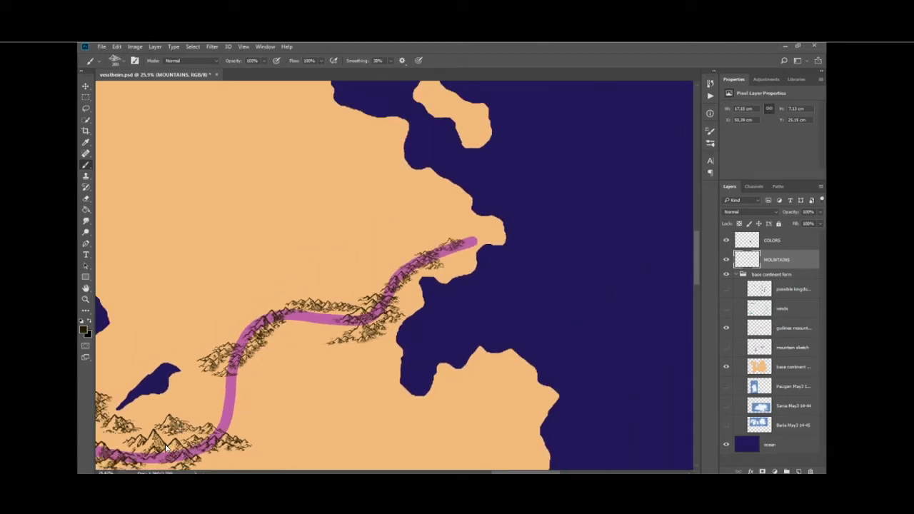
scroll(169, 423, "up", 4)
scroll(169, 428, "down", 5)
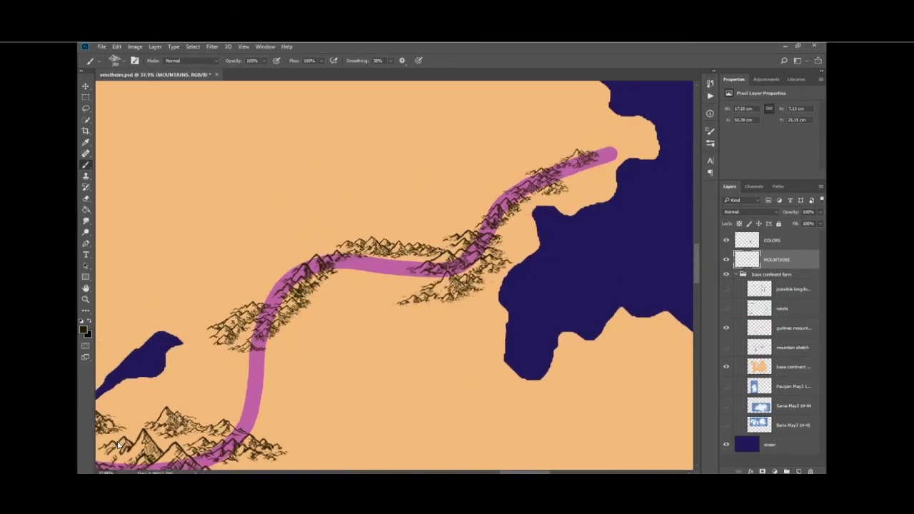
scroll(172, 439, "up", 2)
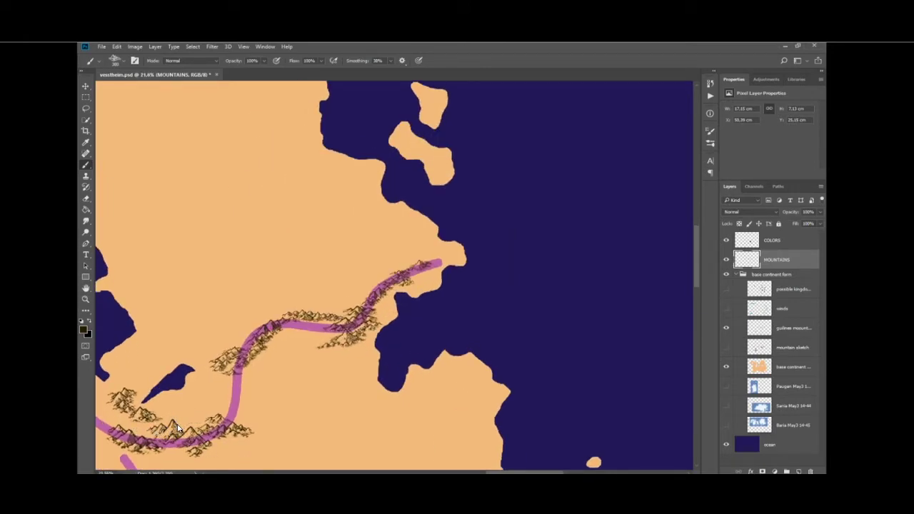
scroll(175, 430, "left", 3)
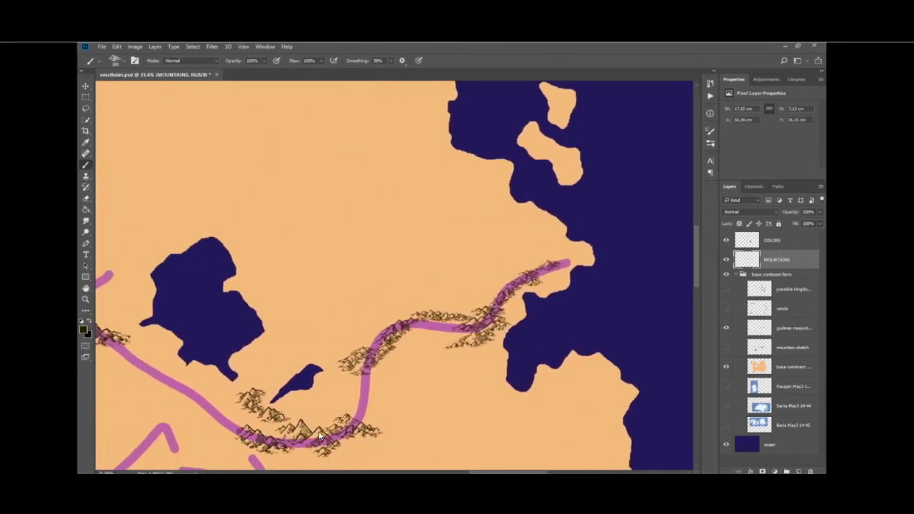
scroll(286, 430, "down", 1)
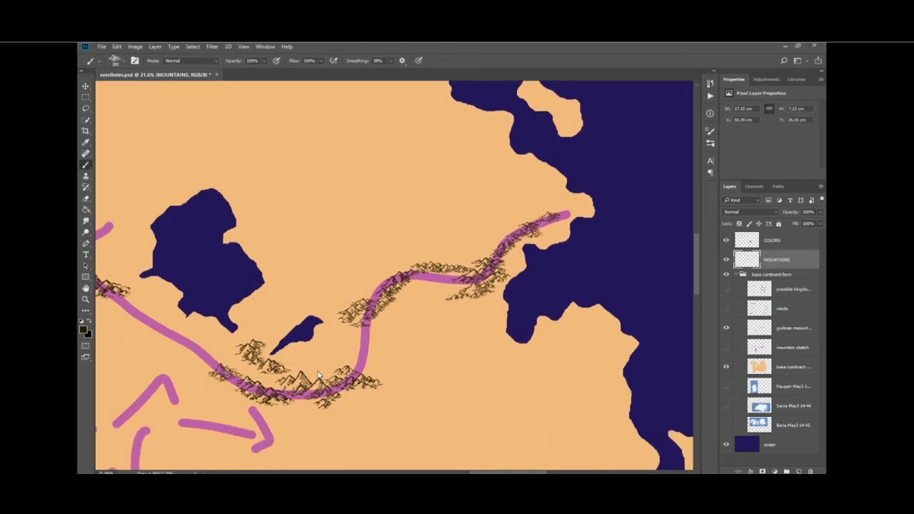
scroll(230, 380, "up", 4)
Compare with and without the cluster on the pink band, remove it, and save vestheim.psd.
key("ctrl+z")
key("ctrl+z")
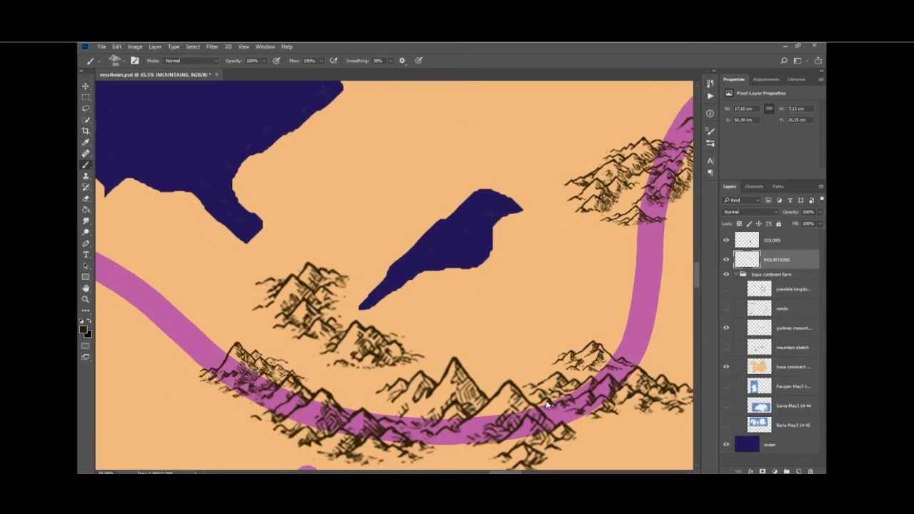
key("ctrl+z")
key("ctrl+z")
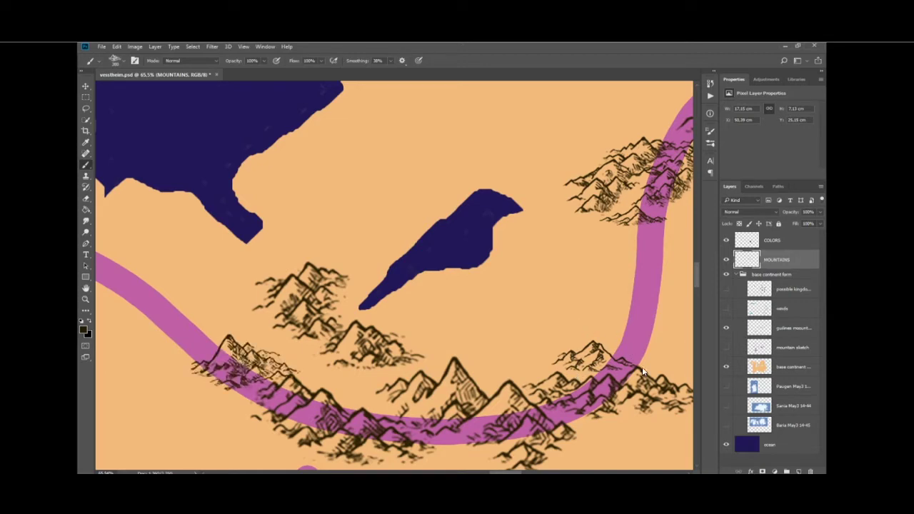
key("ctrl+z")
key("ctrl+z")
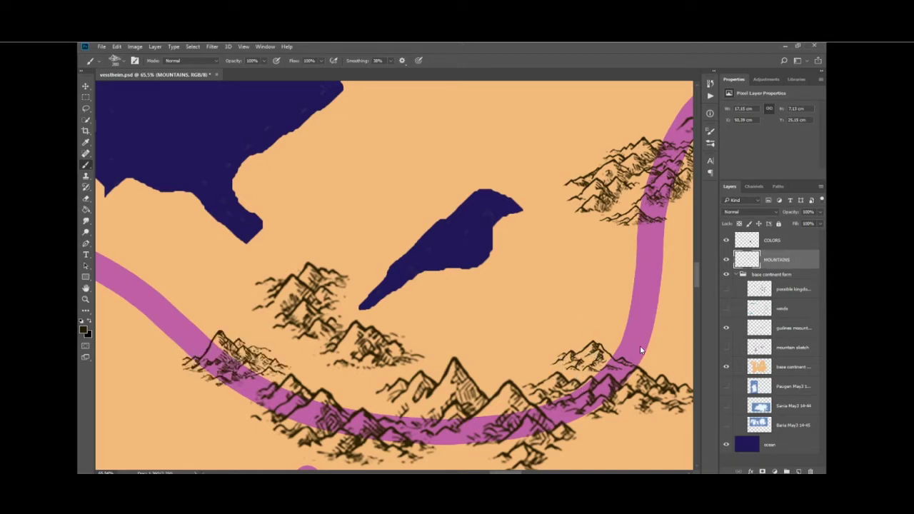
scroll(274, 354, "down", 5)
scroll(362, 339, "up", 3)
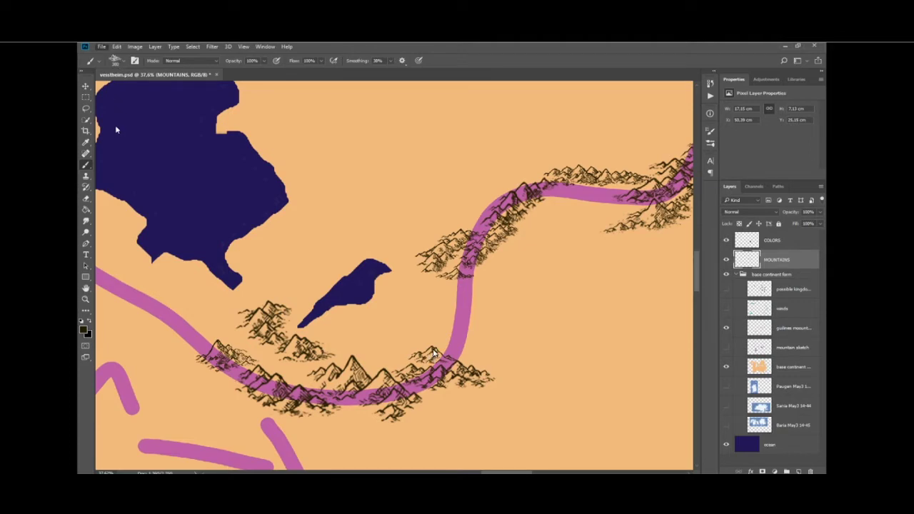
key("ctrl+s")
Try mountain stamps on the left and between the lake and guideline, undoing them.
left_click(134, 325)
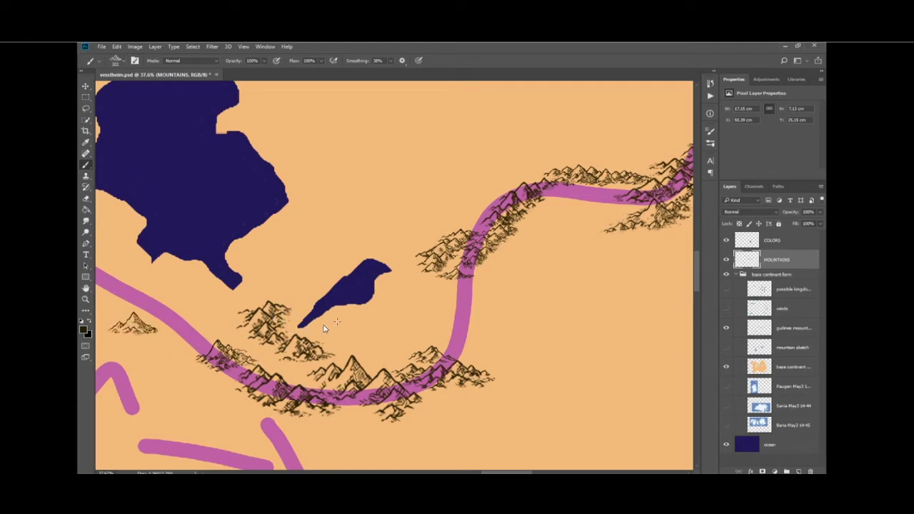
key("ctrl+z")
left_click(410, 320)
scroll(415, 342, "up", 2)
scroll(418, 347, "up", 3)
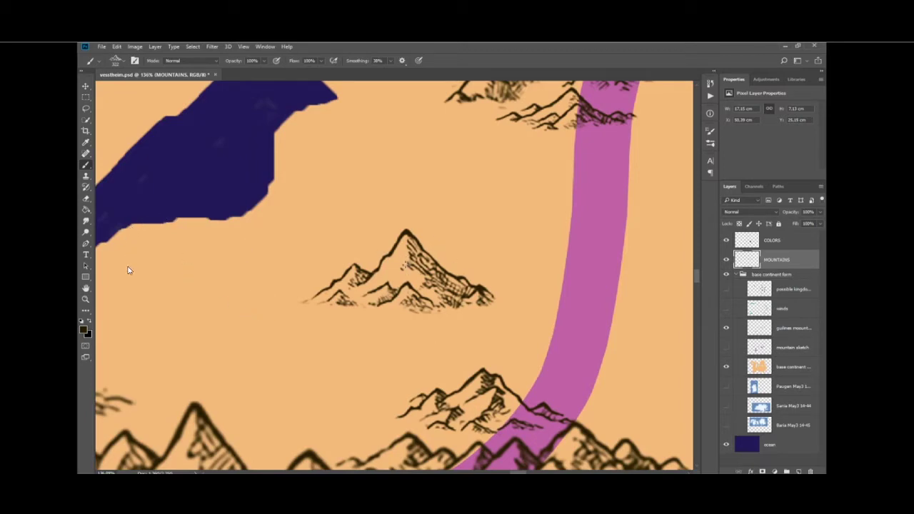
key("ctrl+z")
scroll(150, 239, "down", 3)
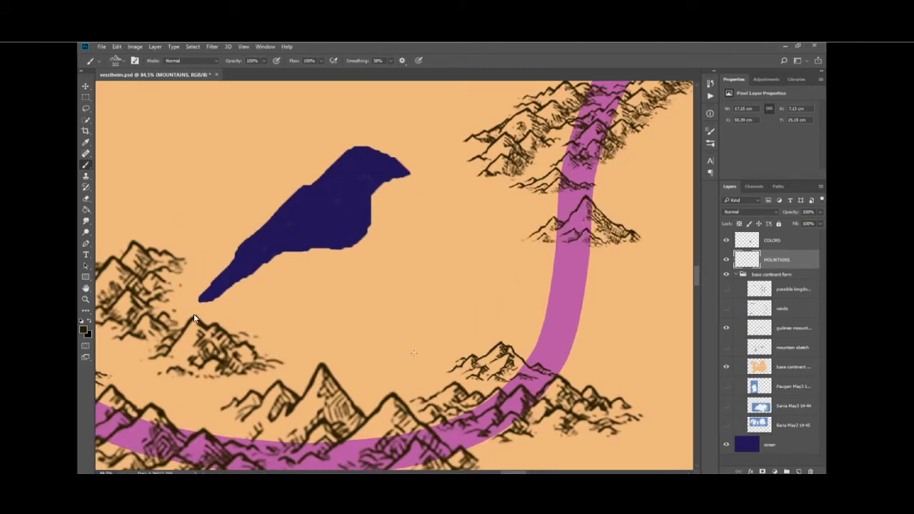
key("ctrl+z")
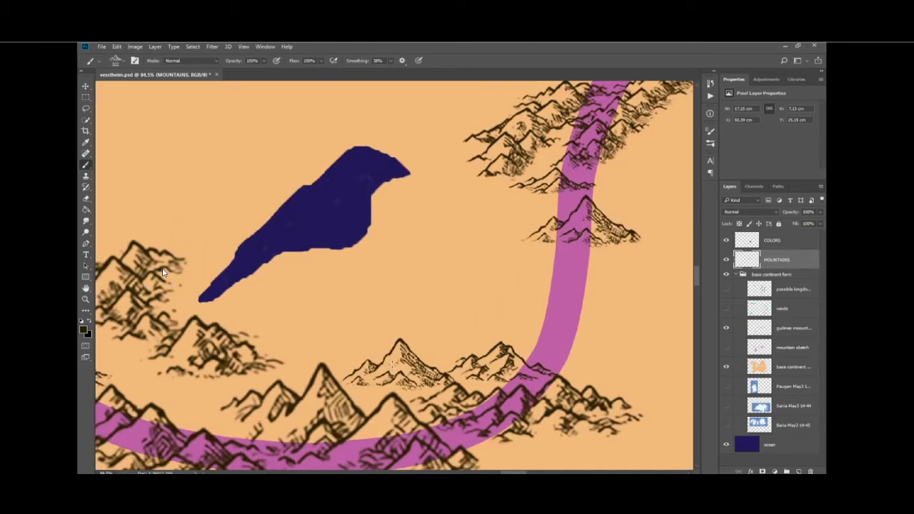
scroll(163, 273, "down", 3)
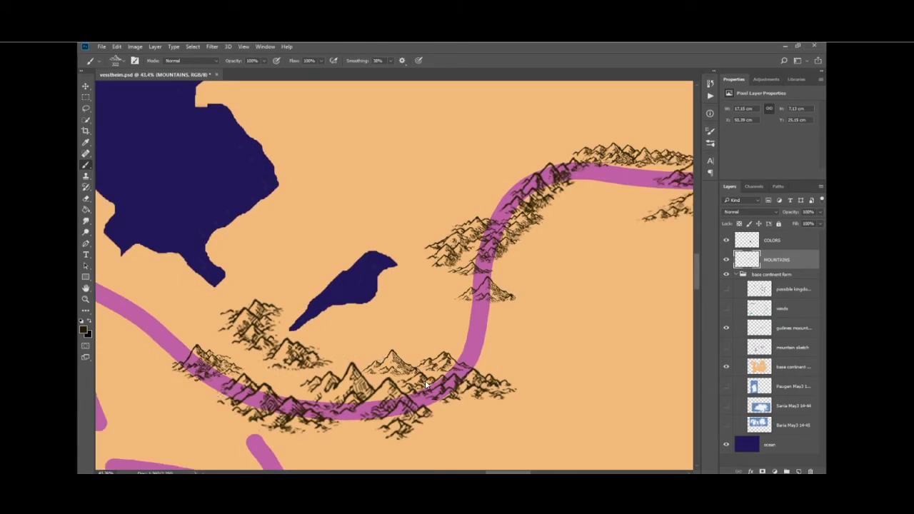
left_click(194, 401)
key("ctrl+z")
Place a small cluster right of the guideline's upper bend and zoom in there.
key("ctrl+z")
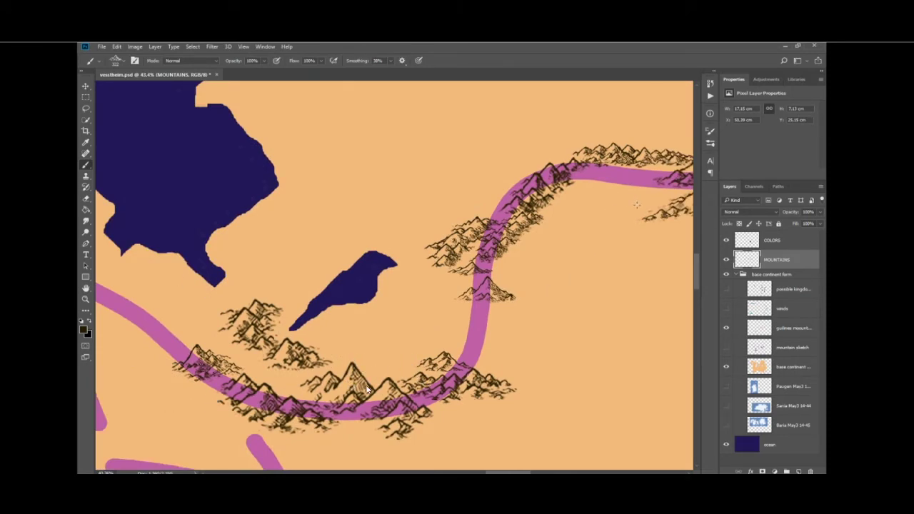
left_click(638, 204)
key("ctrl+z")
left_click(638, 190)
key("z")
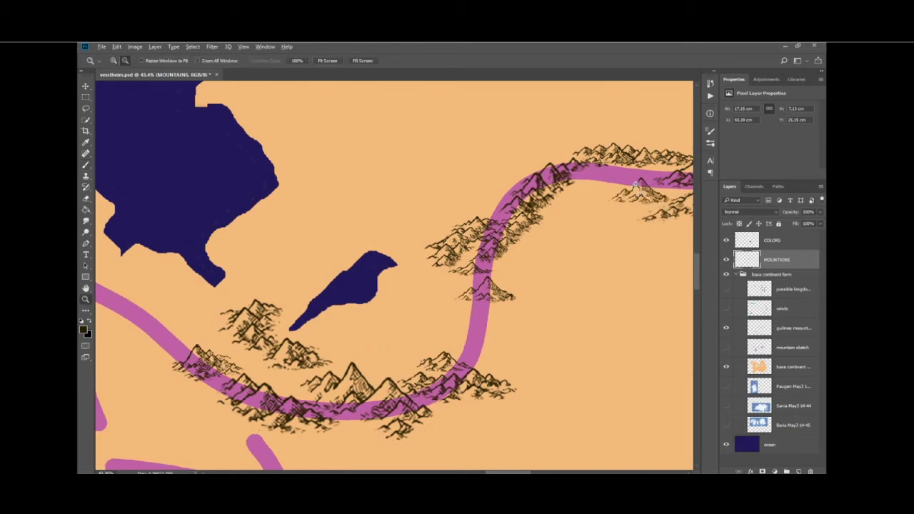
left_click(633, 185)
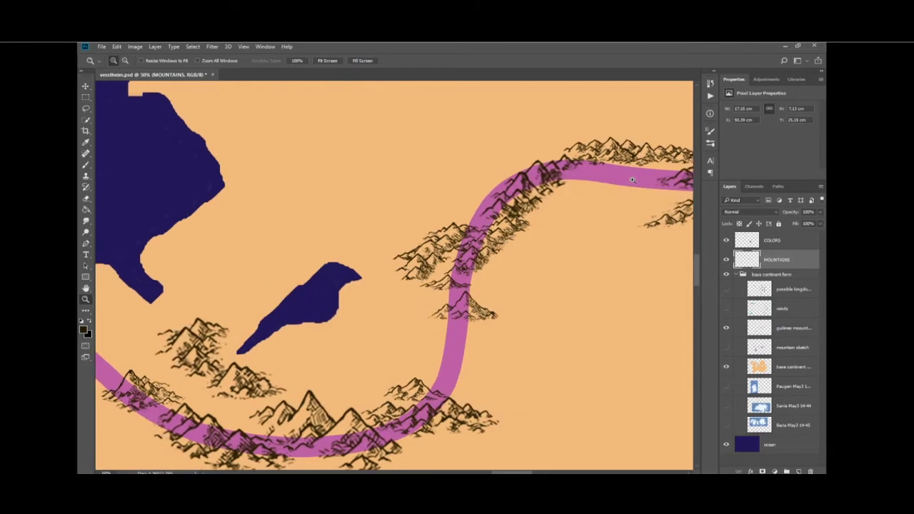
left_click(88, 167)
Re-stamp the cluster beside the upper bend and add mountains on the upper pink band.
left_click(608, 206)
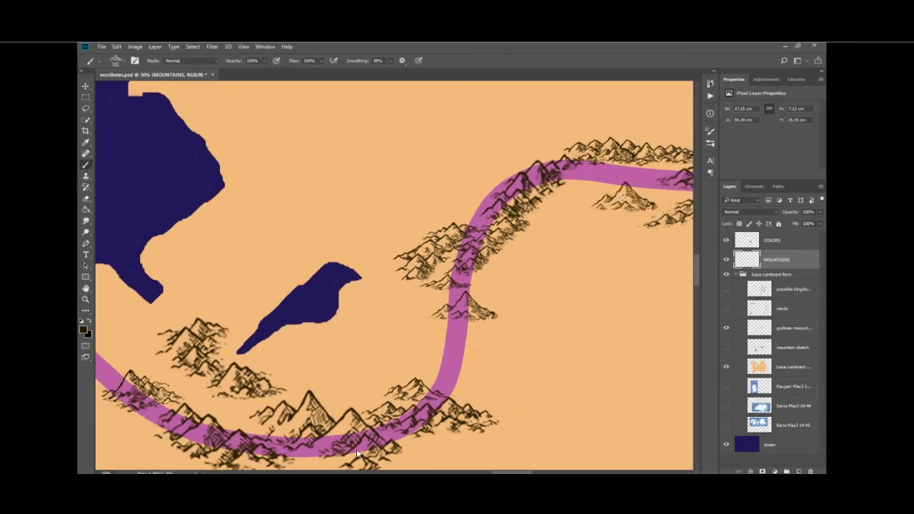
key("ctrl+z")
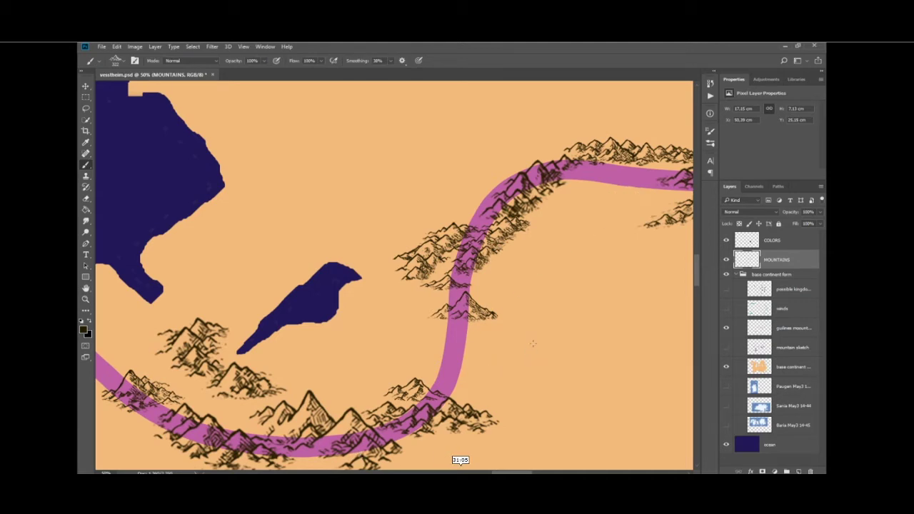
left_click(635, 192)
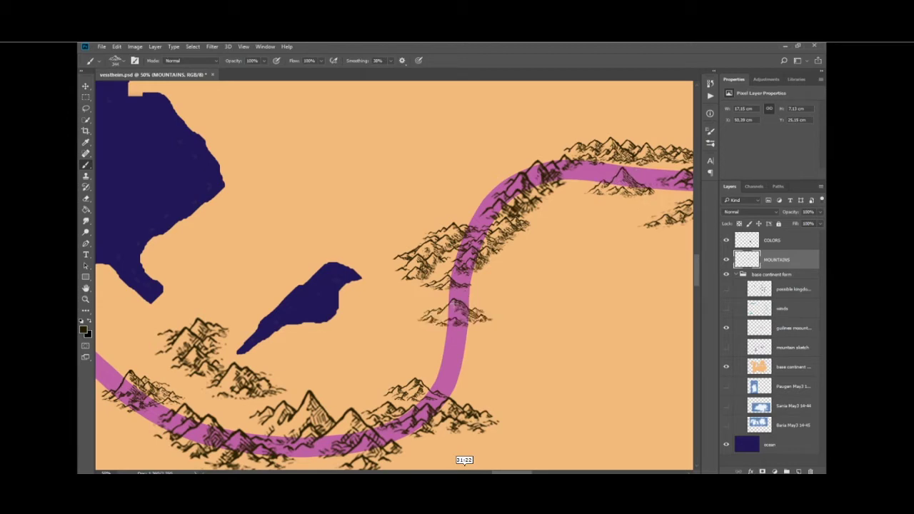
left_click(472, 469)
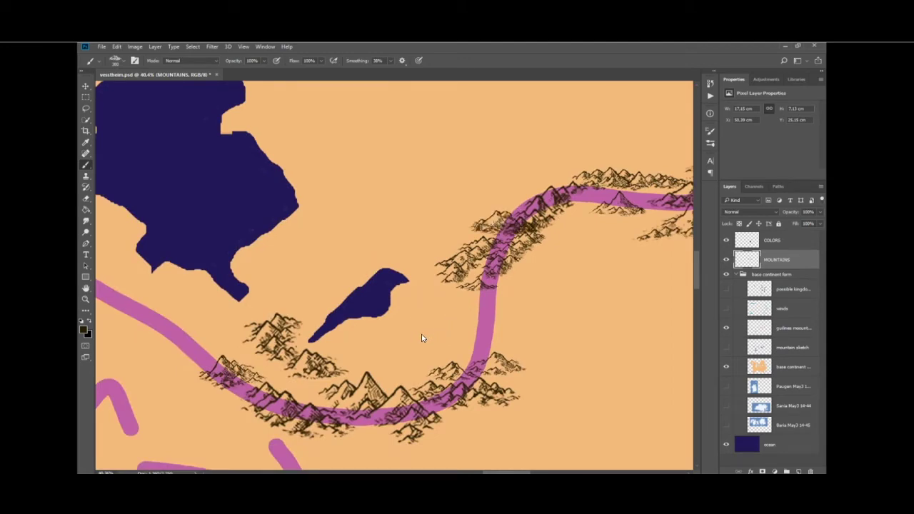
Remove the upper-band mountains and settle a cluster just under the pink band's lower curve.
key("ctrl+z")
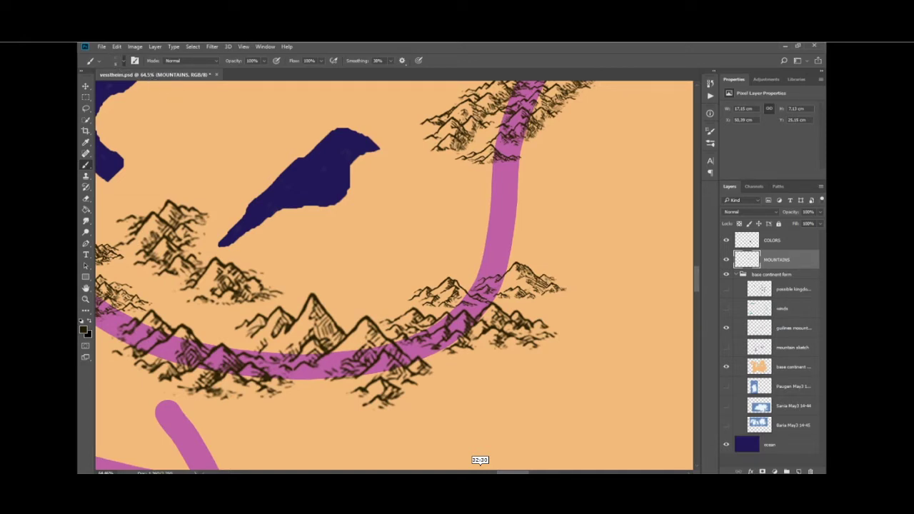
left_click(290, 447)
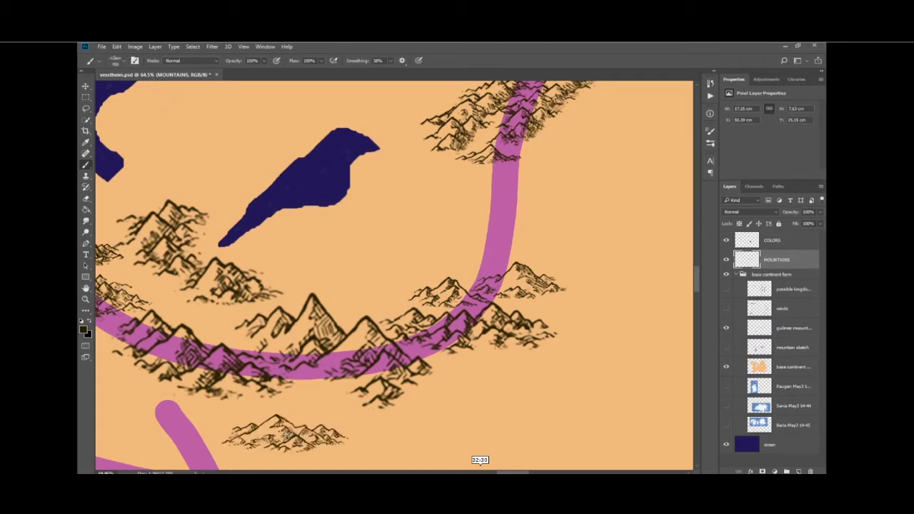
key("ctrl+z")
left_click(317, 420)
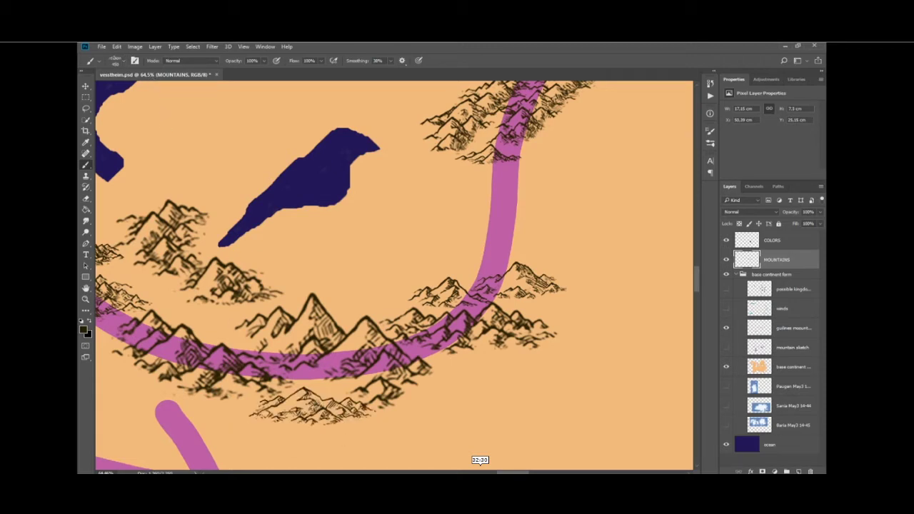
key("ctrl+z")
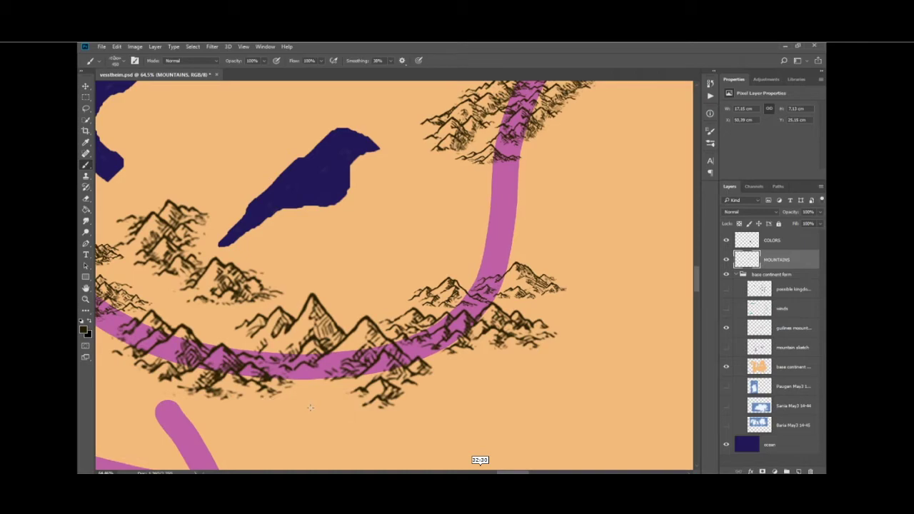
left_click(311, 407)
scroll(319, 395, "down", 5)
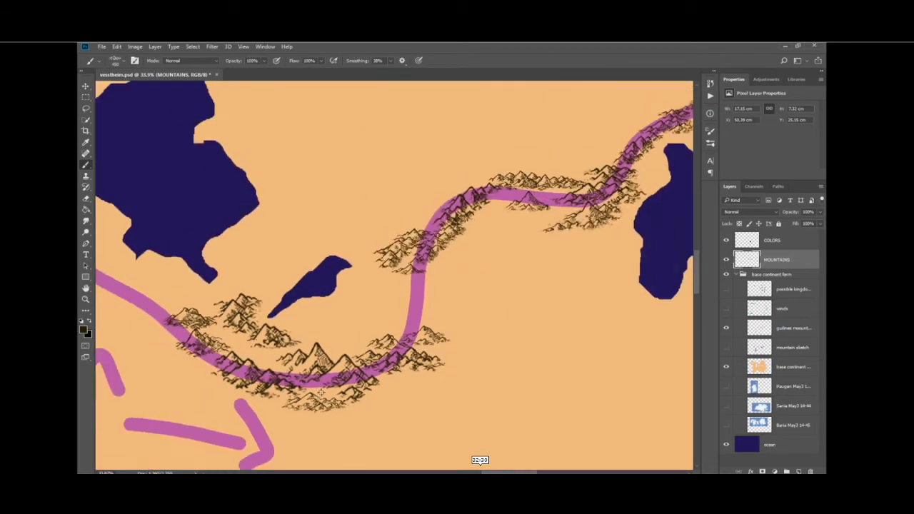
scroll(322, 394, "down", 2)
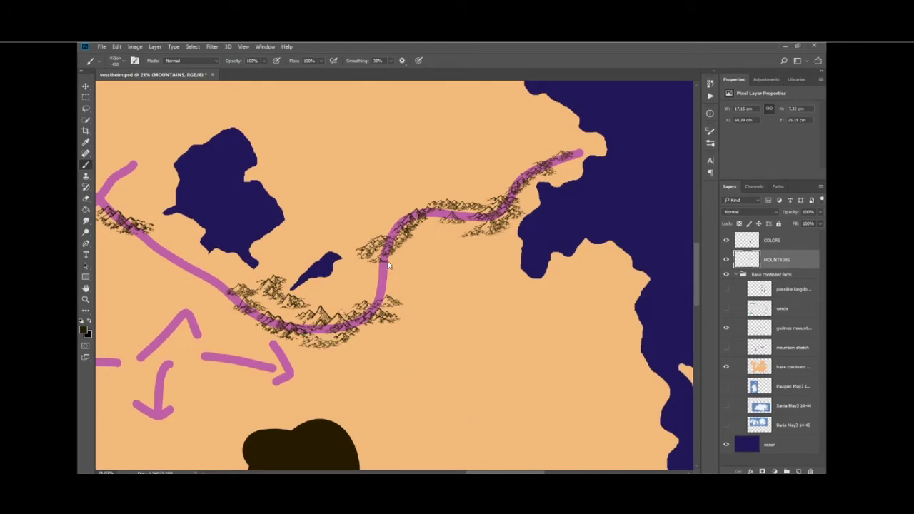
scroll(371, 293, "up", 3)
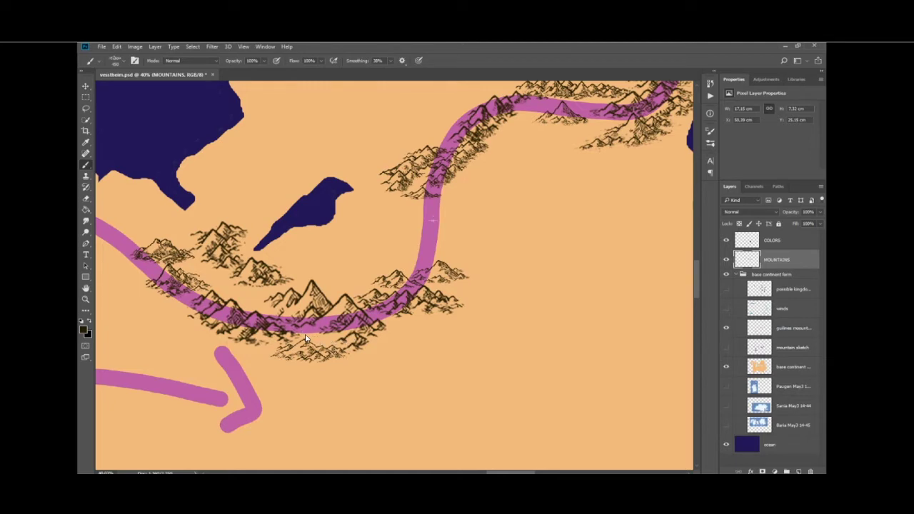
scroll(306, 339, "up", 2)
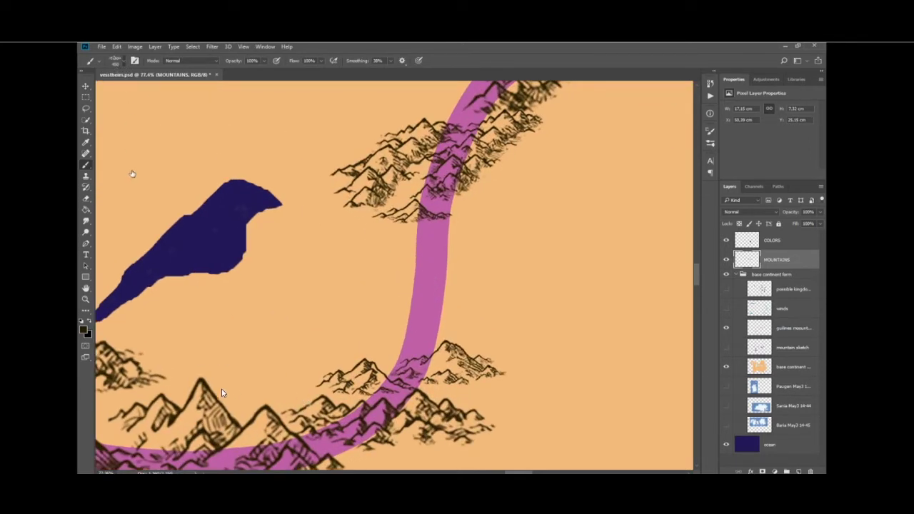
Try mountain stamps around the lake and pink guideline, undoing each one.
left_click(357, 277)
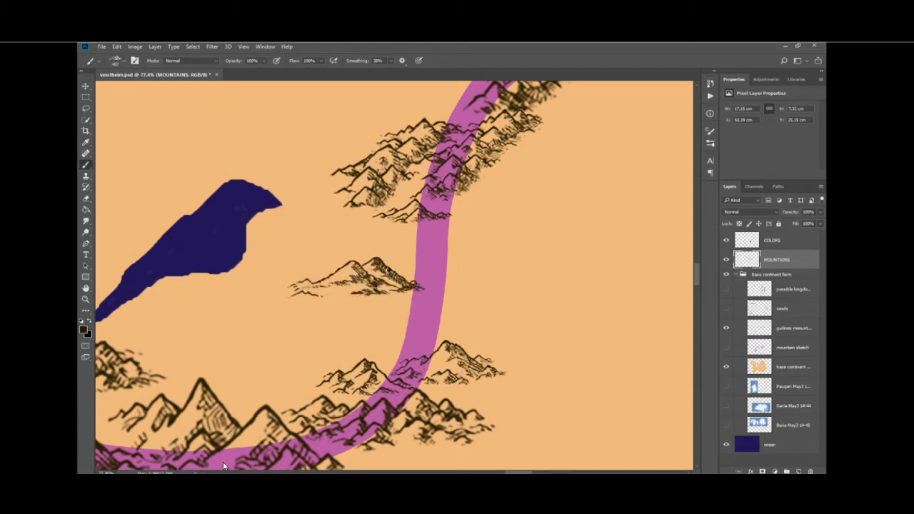
key("ctrl+z")
left_click(289, 370)
key("ctrl+z")
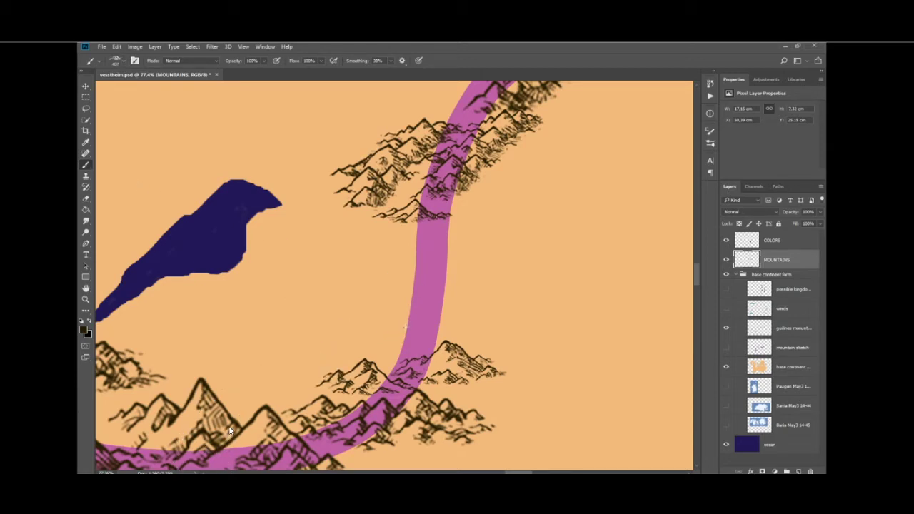
left_click(405, 329)
key("ctrl+z")
left_click(412, 244)
key("ctrl+z")
left_click(480, 212)
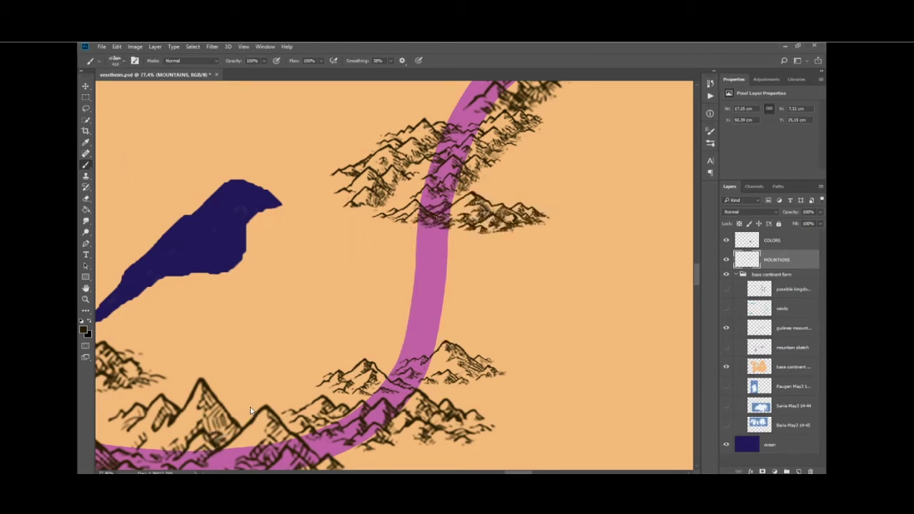
key("ctrl+z")
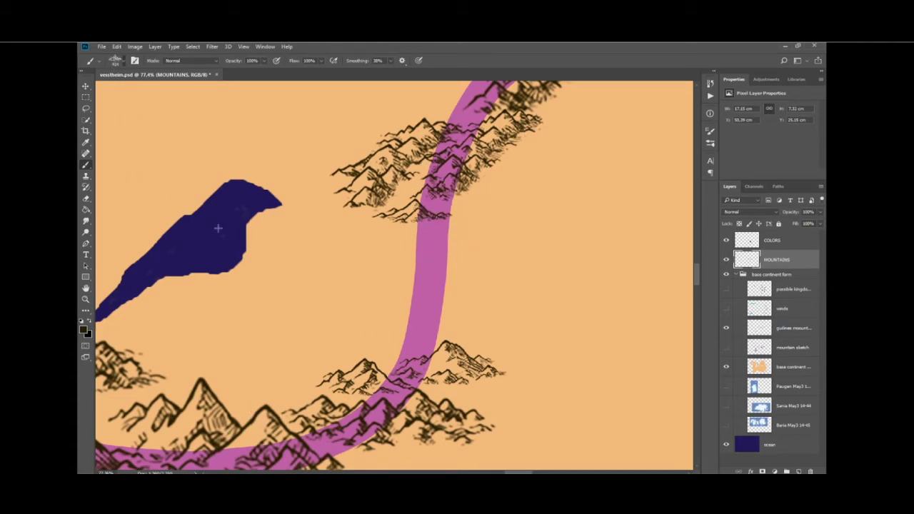
left_click(319, 280)
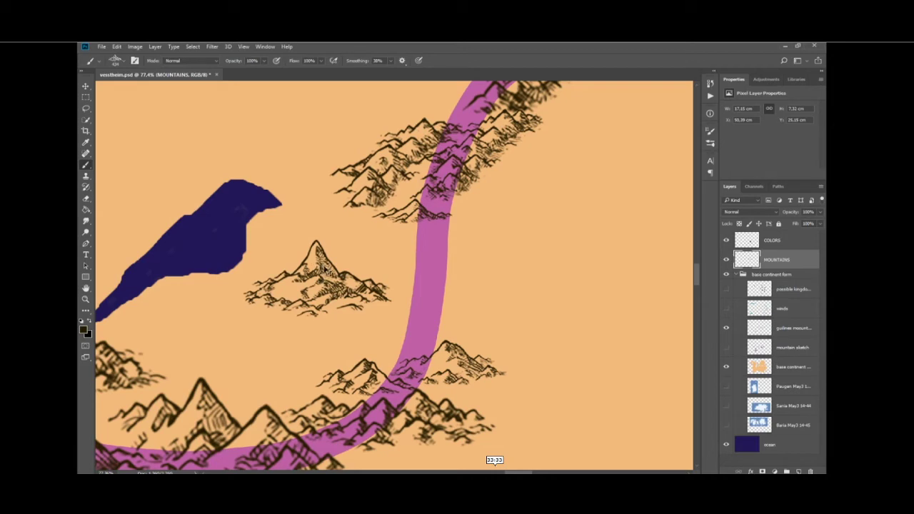
key("ctrl+z")
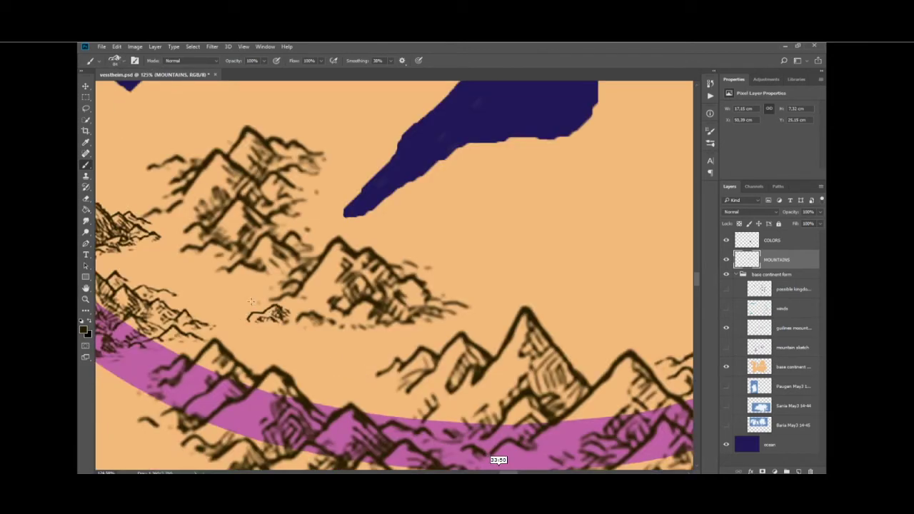
key("ctrl+z")
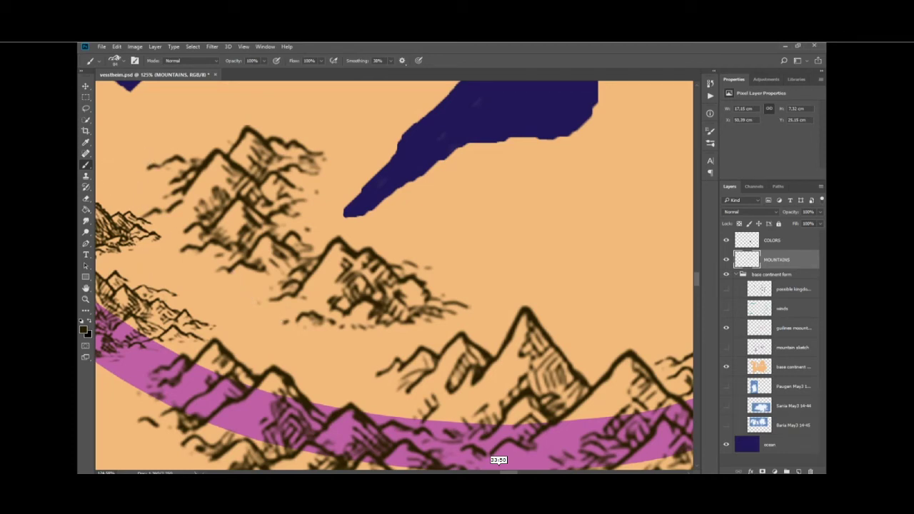
Stamp two mountain sketch clusters along the left side of the pink band.
scroll(339, 299, "left", 10)
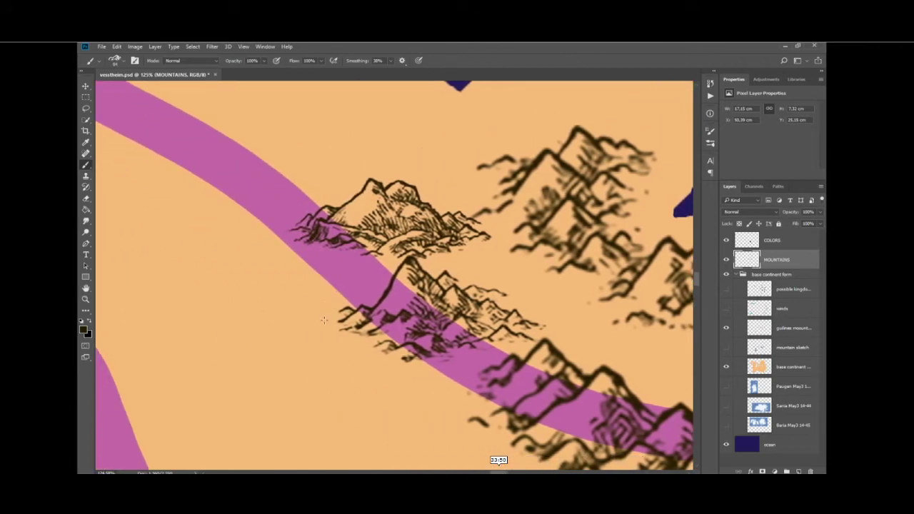
scroll(358, 300, "down", 2)
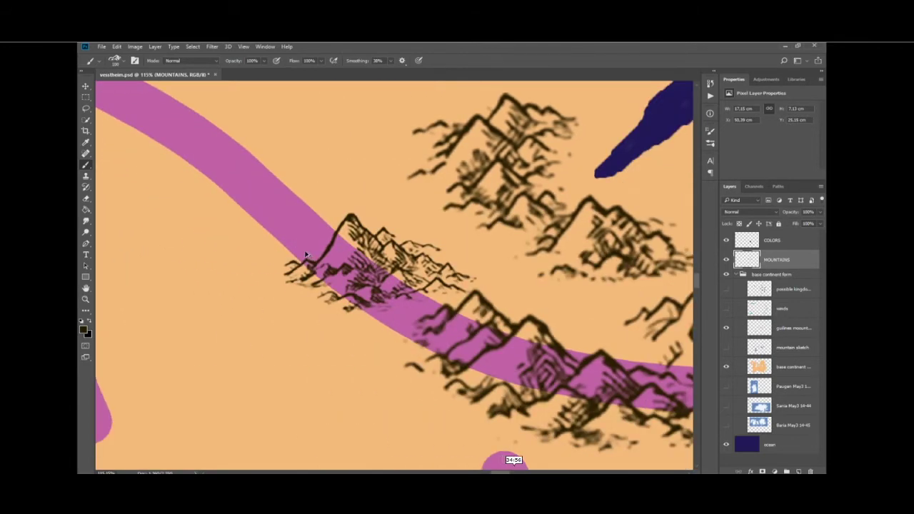
scroll(215, 215, "down", 3)
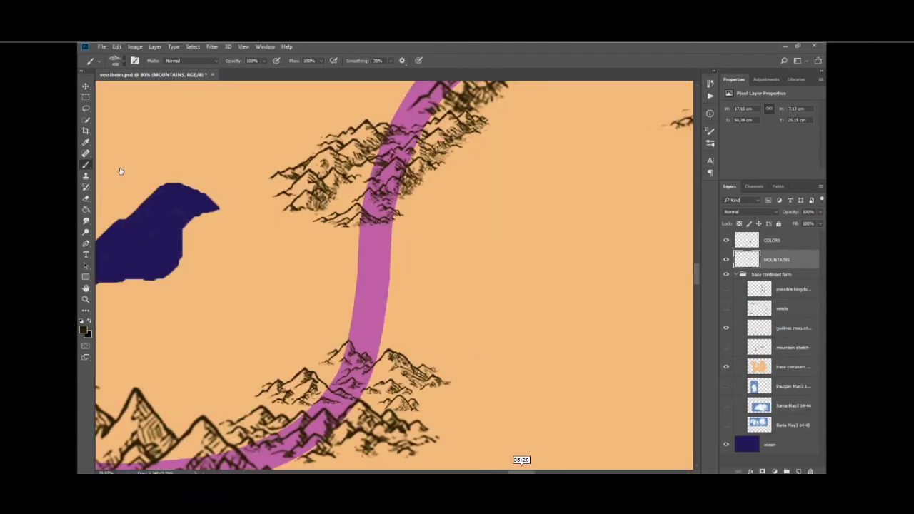
left_click(328, 247)
left_click(350, 304)
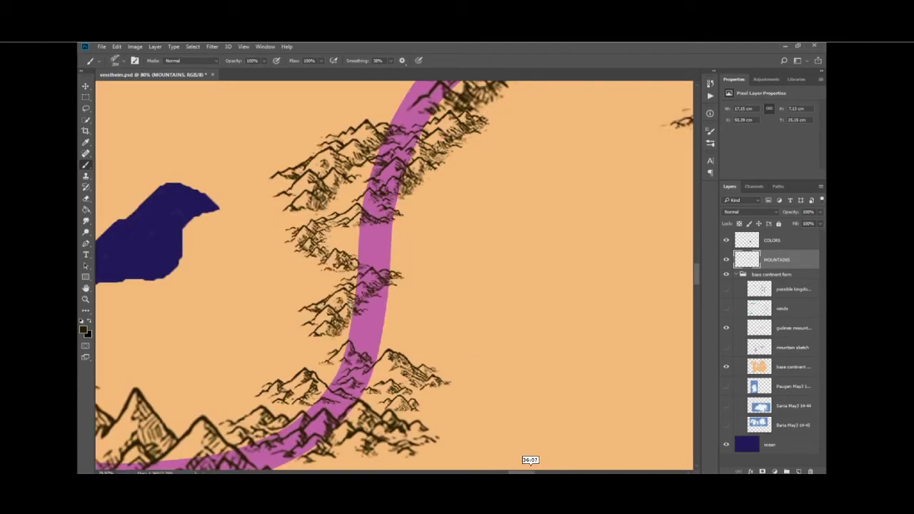
Stamp a small cluster left of the band, then shrink the brush and place a cluster across it.
left_click(519, 462)
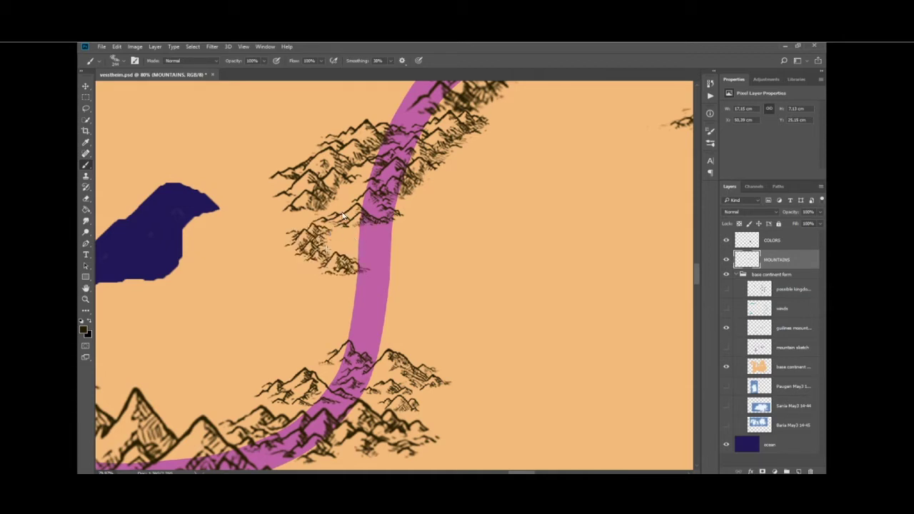
left_click(328, 248)
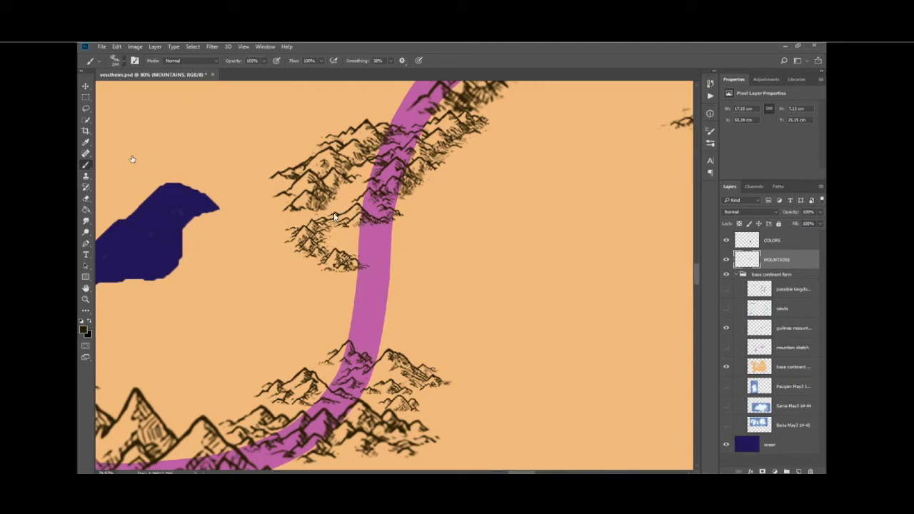
left_click(364, 293)
key("ctrl+z")
key("[")
left_click(369, 298)
key("ctrl+z")
left_click(346, 288)
key("ctrl+z")
left_click(411, 239)
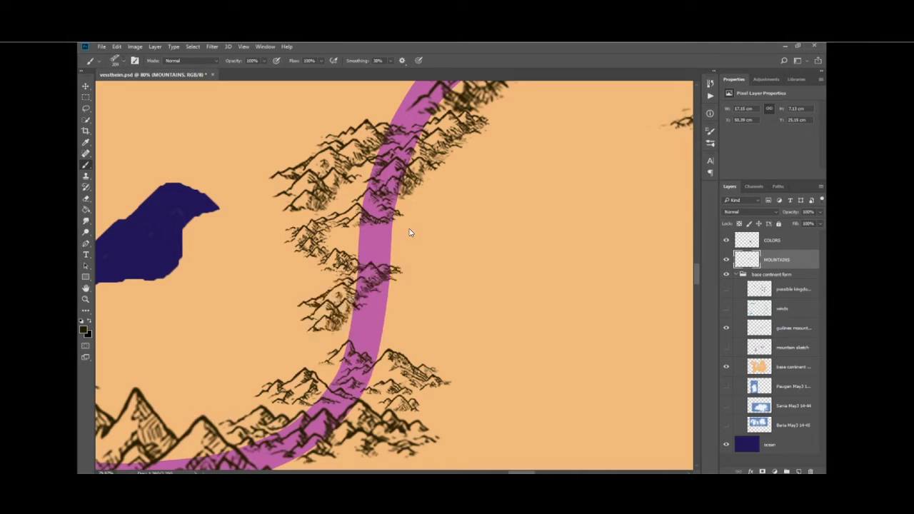
key("ctrl+z")
left_click(410, 231)
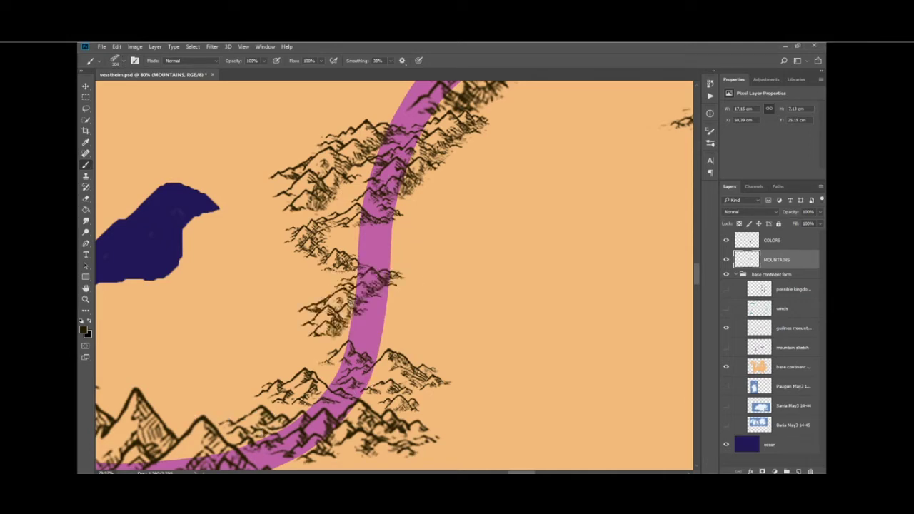
key("ctrl+z")
left_click(353, 300)
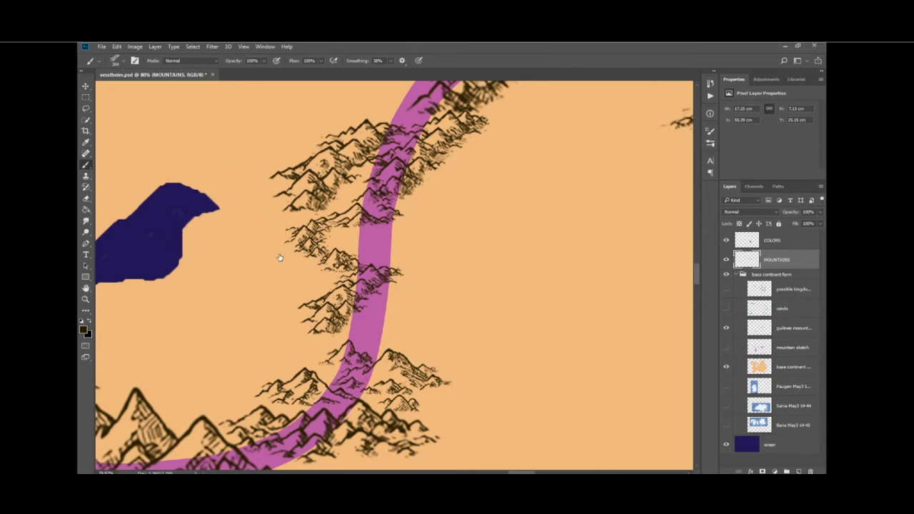
Try a larger mountain cluster at several spots over the band, then remove it.
key("bracketright")
left_click(390, 323)
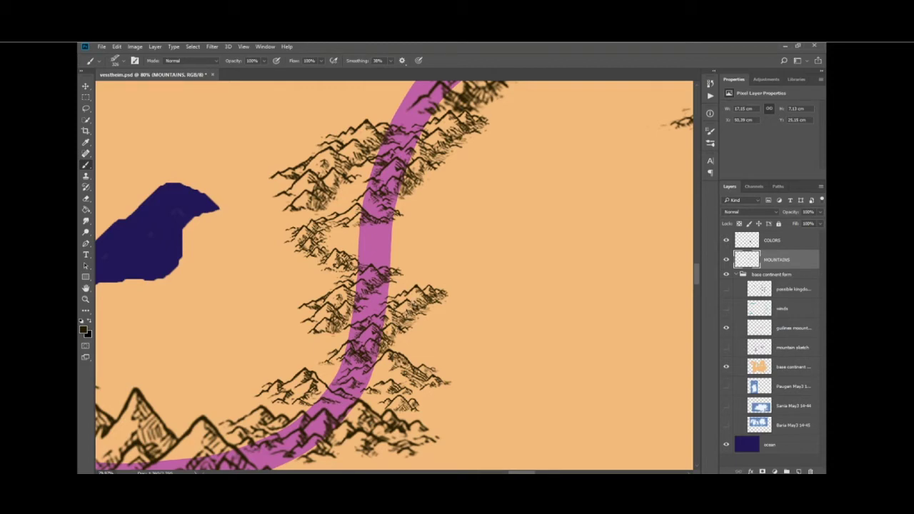
key("ctrl+z")
left_click(414, 300)
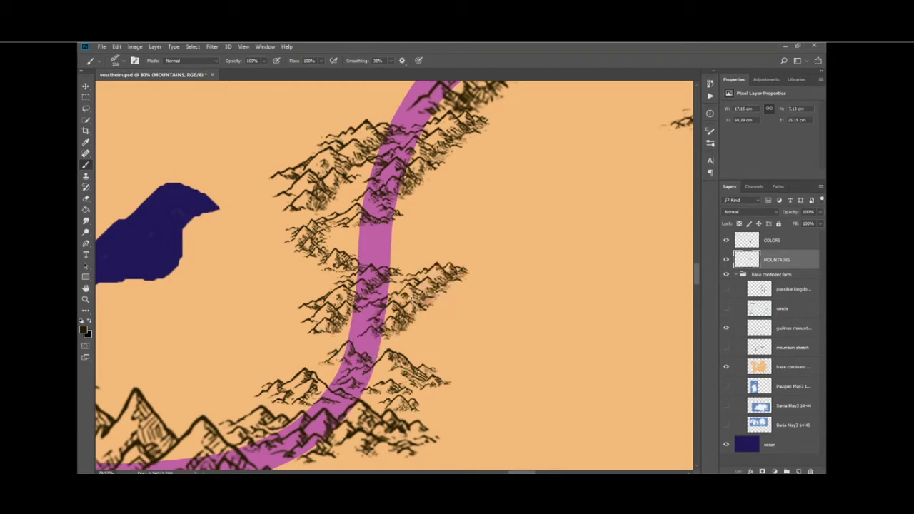
key("ctrl+z")
left_click(404, 317)
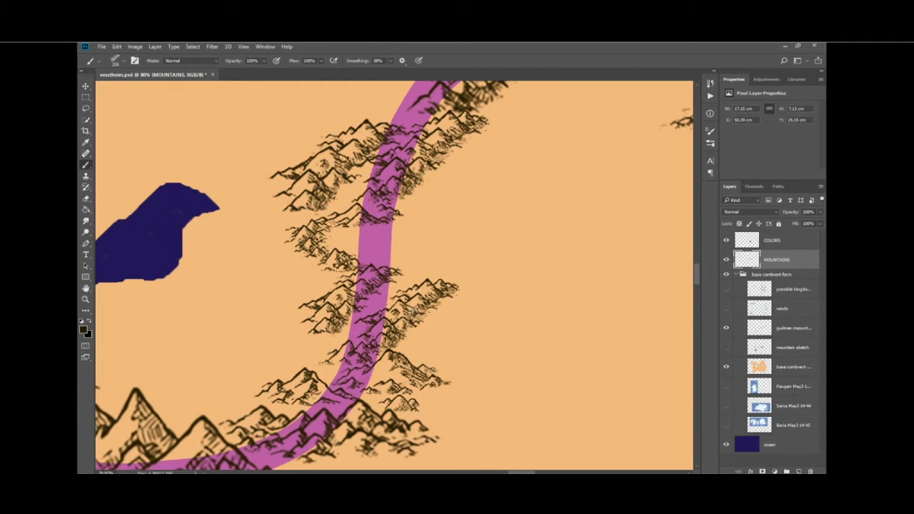
key("ctrl+z")
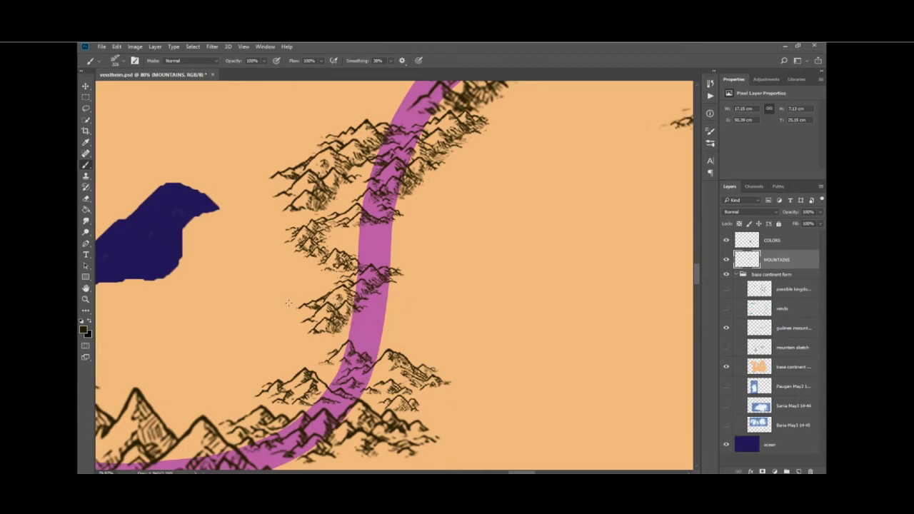
Reposition a mountain cluster over the band until it sits slightly right and up.
left_click(286, 303)
key("ctrl+z")
left_click(384, 317)
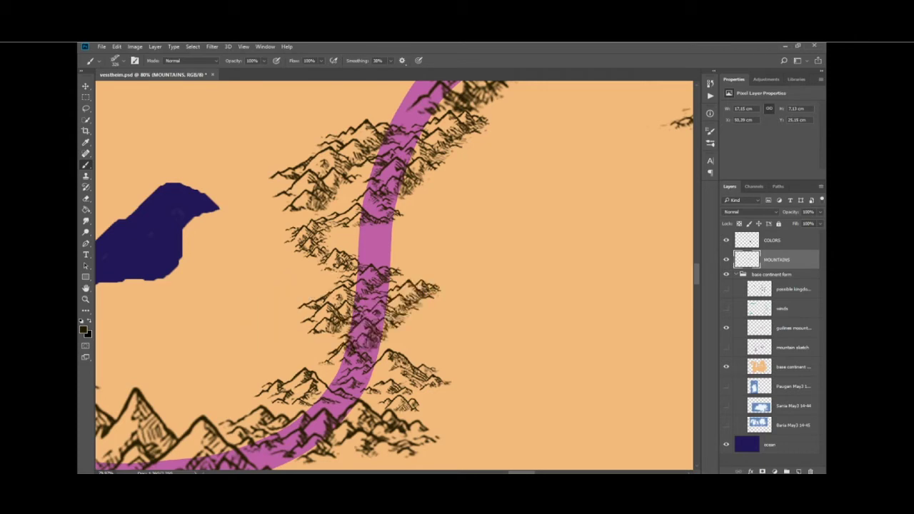
key("ctrl+z")
left_click(394, 318)
key("ctrl+z")
left_click(400, 313)
scroll(400, 314, "down", 5)
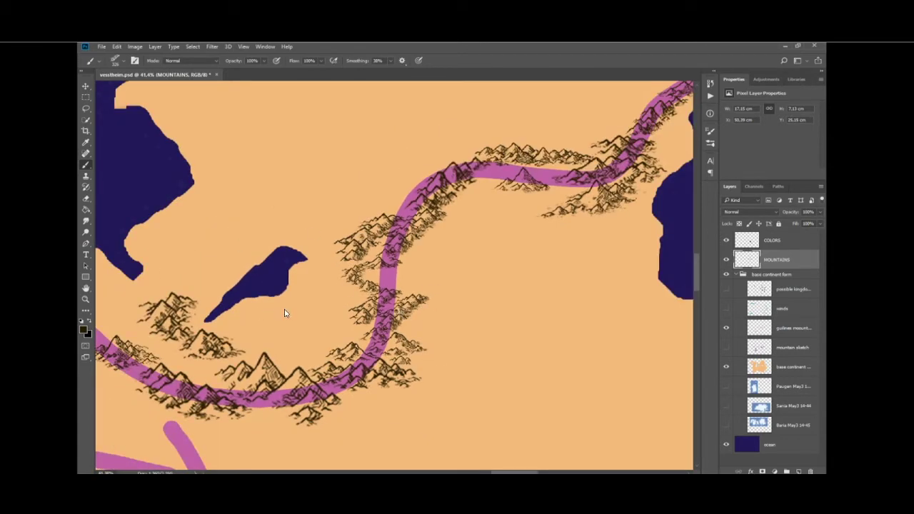
Remove the cluster right of the band and the mountain strokes drawn over it.
key("ctrl+z")
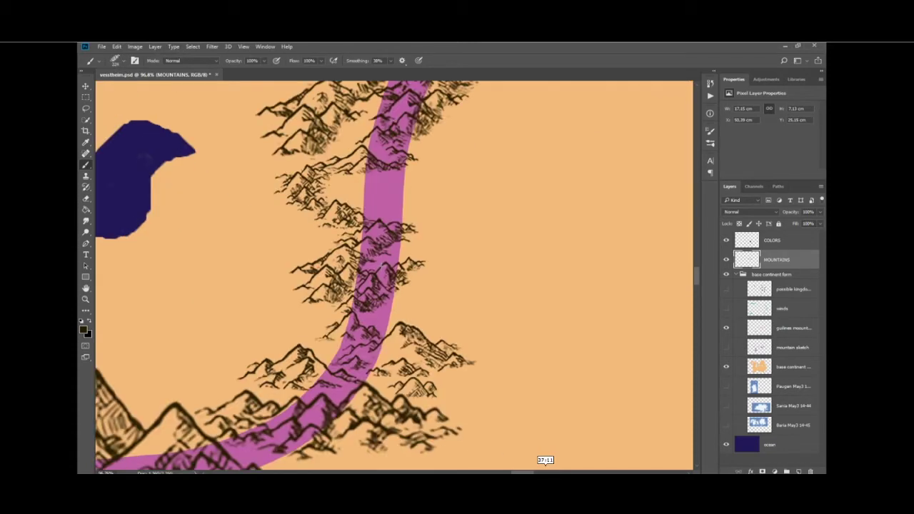
scroll(393, 275, "up", 2)
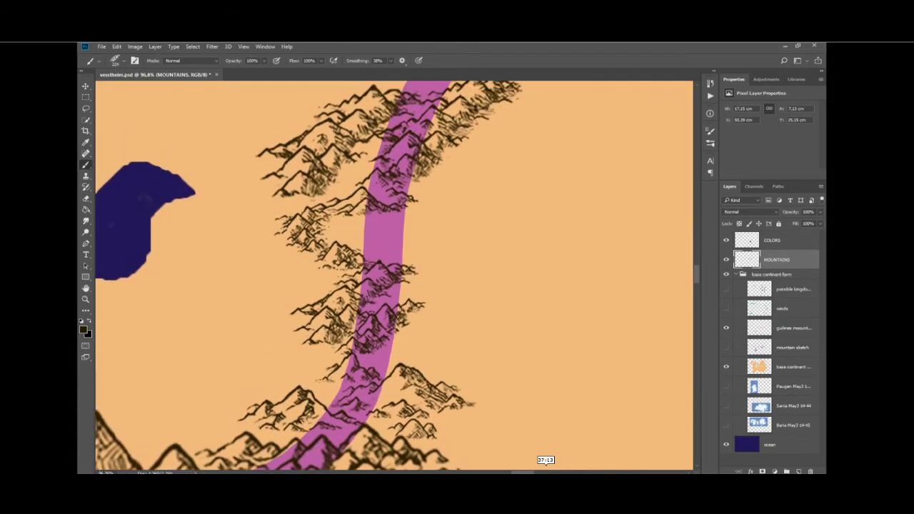
key("ctrl+z")
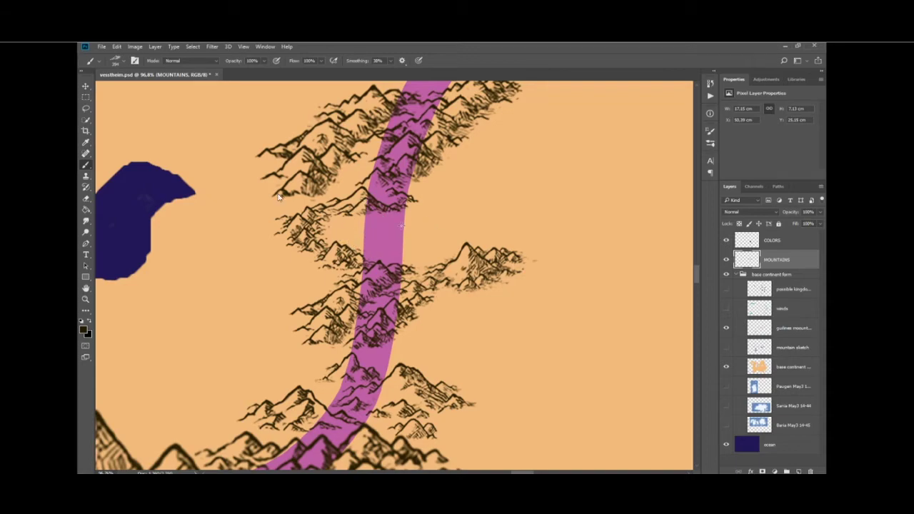
scroll(372, 251, "down", 4)
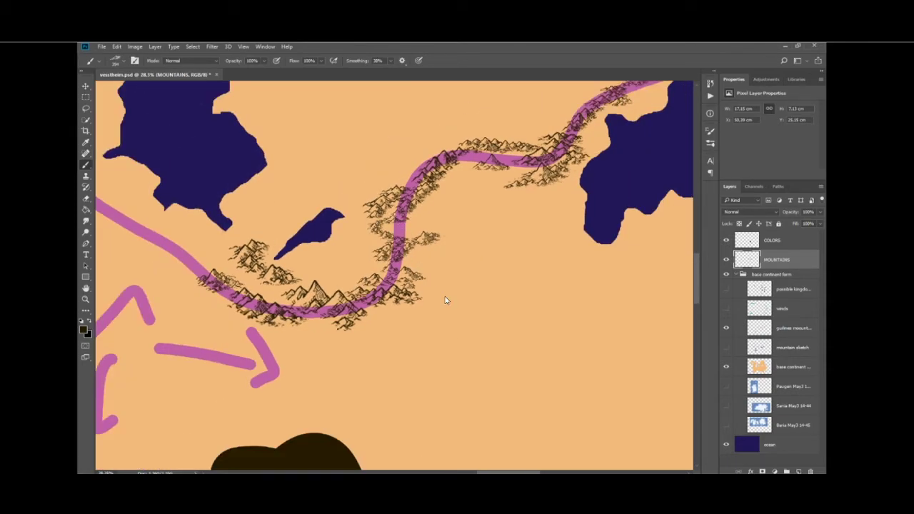
scroll(399, 225, "up", 4)
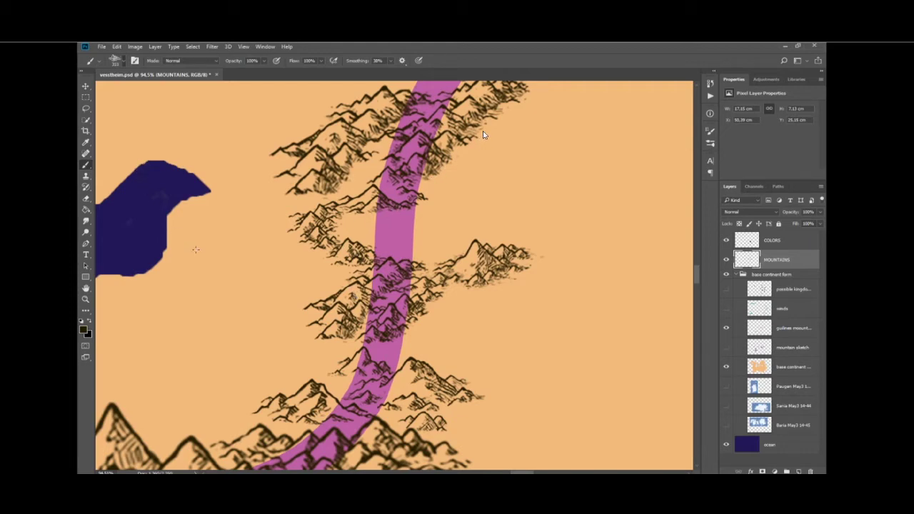
Try clusters by the navy inlet and over the band, discarding each.
left_click(207, 253)
key("ctrl+z")
left_click(420, 231)
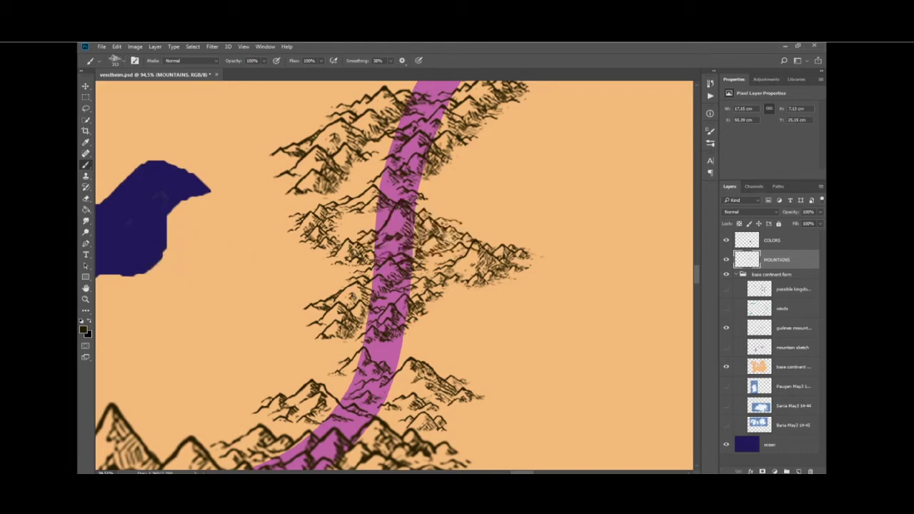
key("ctrl+z")
left_click(449, 213)
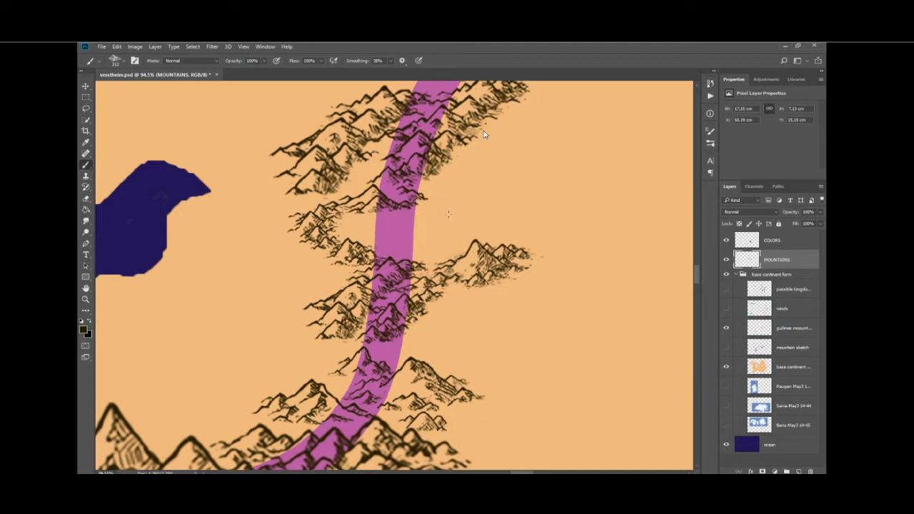
key("ctrl+z")
left_click(458, 209)
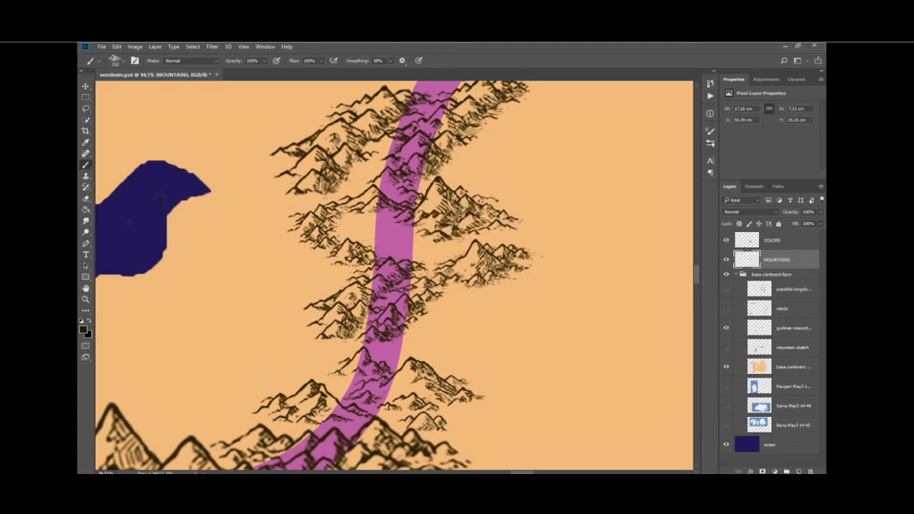
key("ctrl+z")
Stamp a mountain cluster left of the band beside the existing peaks.
left_click(290, 276)
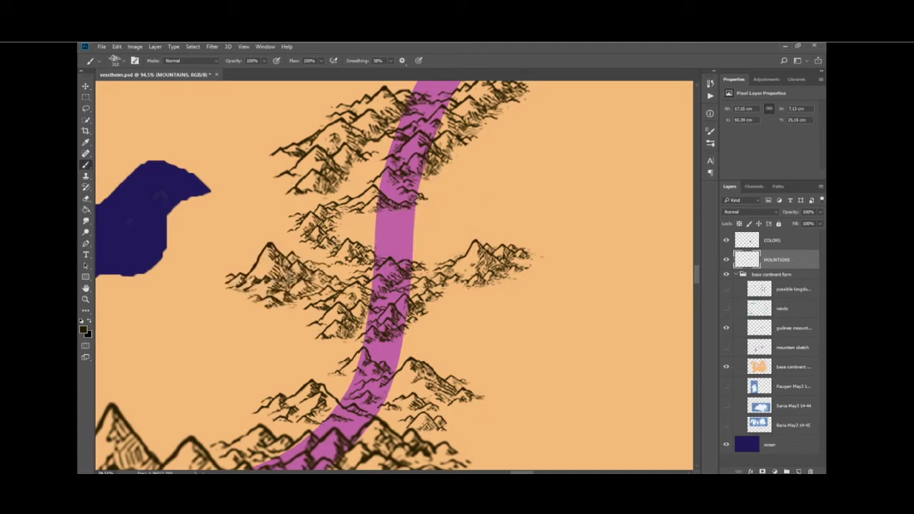
key("ctrl+z")
left_click(296, 266)
key("ctrl+z")
left_click(290, 267)
scroll(282, 266, "down", 3)
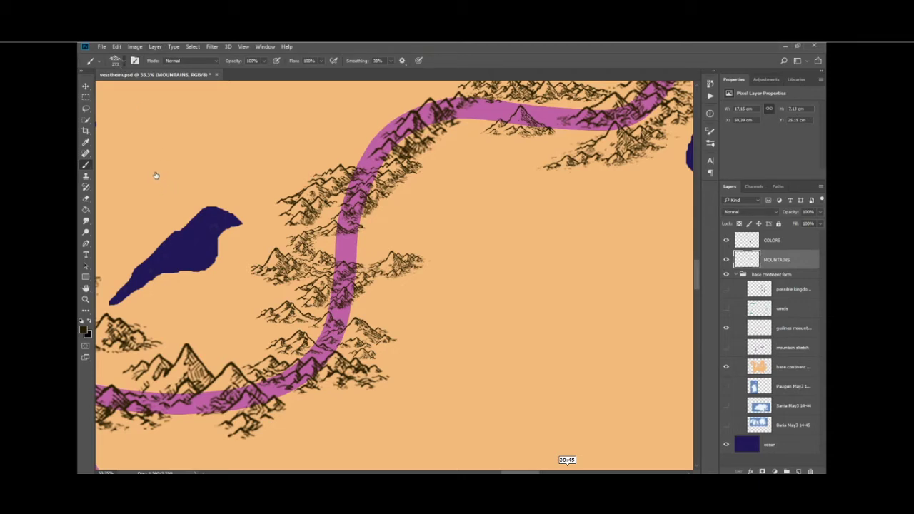
Discard an upper-left mountain stamp and zoom around the pink line's middle stretch.
left_click(248, 151)
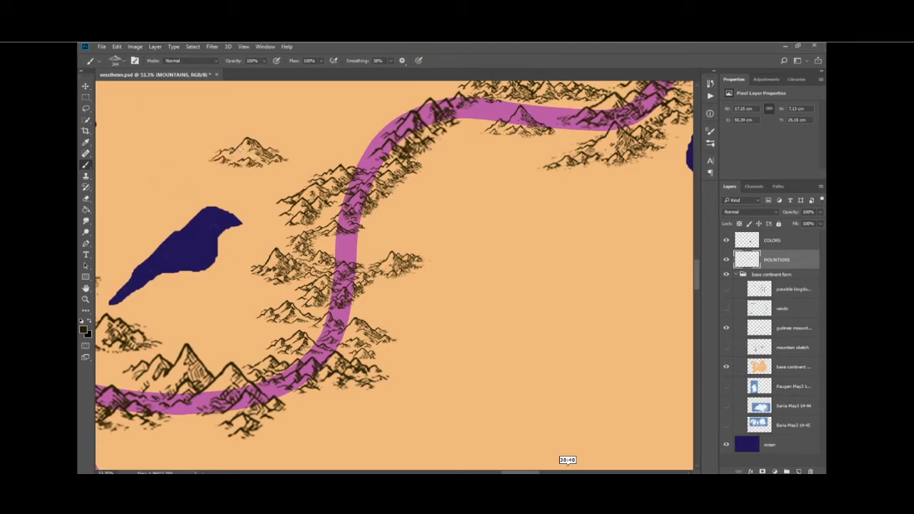
key("ctrl+z")
scroll(358, 252, "up", 2)
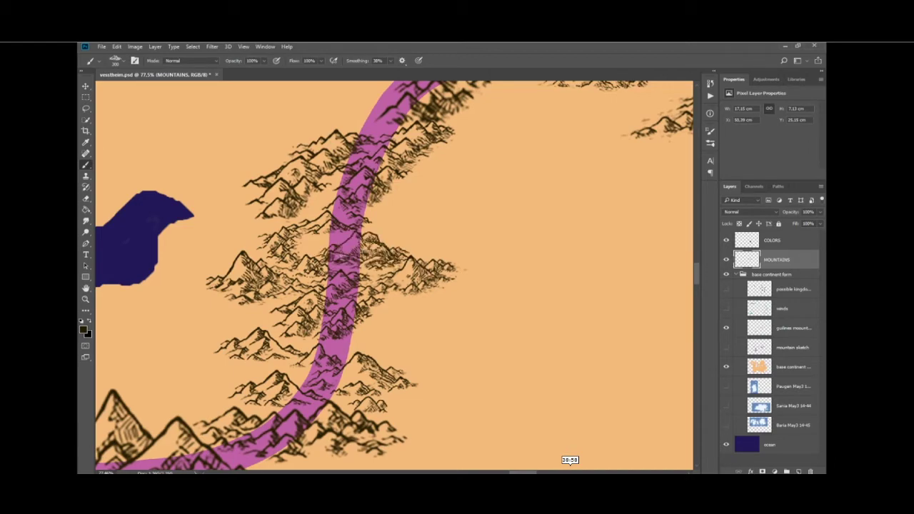
scroll(255, 240, "down", 3)
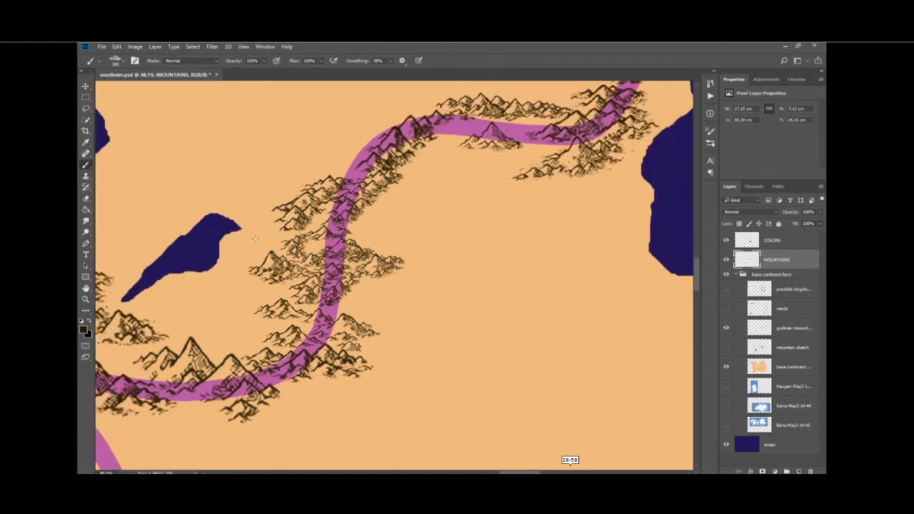
scroll(255, 238, "down", 2)
scroll(343, 209, "up", 5)
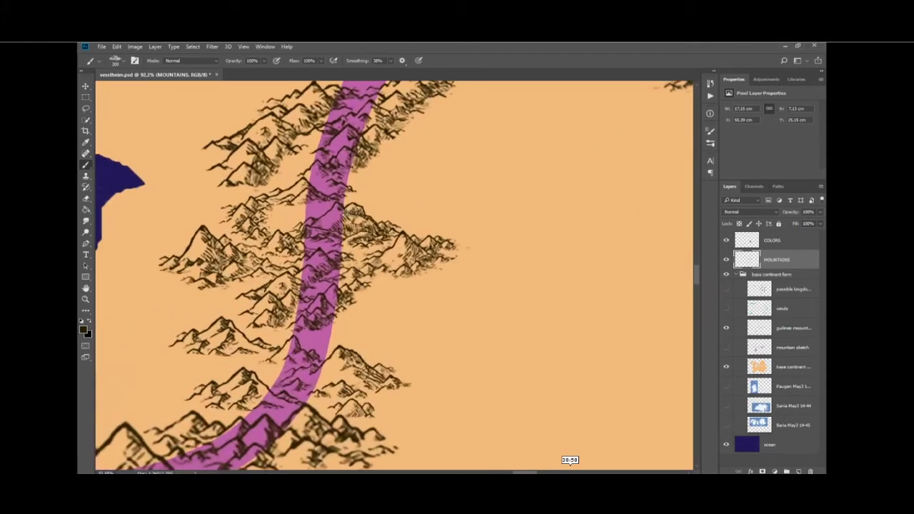
scroll(346, 211, "down", 2)
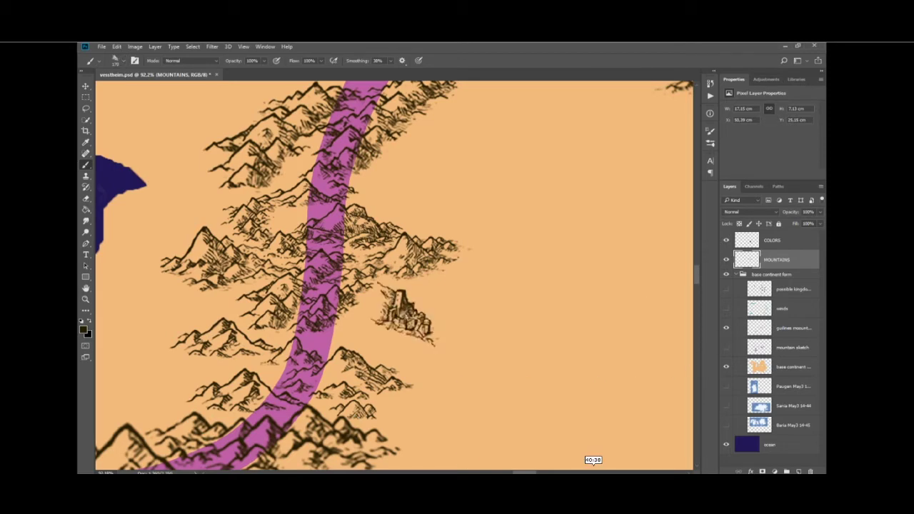
Stamp a small castle near the mountains, compare placements, then undo it.
left_click(404, 317)
scroll(411, 315, "up", 3)
scroll(412, 308, "down", 1)
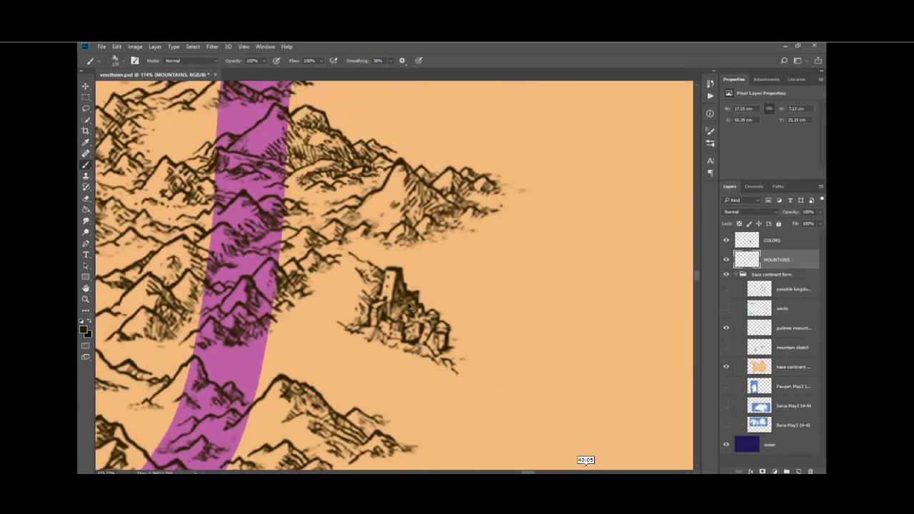
key("ctrl+z")
scroll(395, 270, "down", 5)
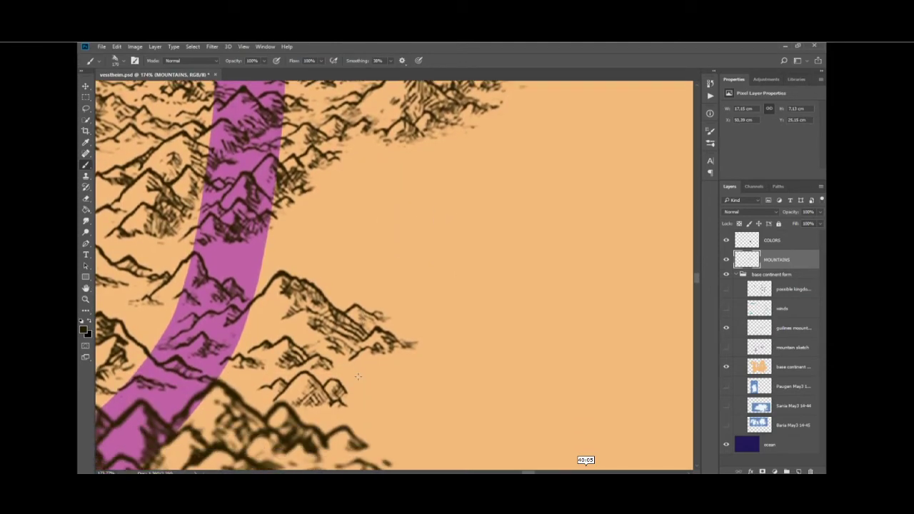
key("ctrl+z")
key("ctrl+z")
key("ctrl+z")
key("ctrl+z")
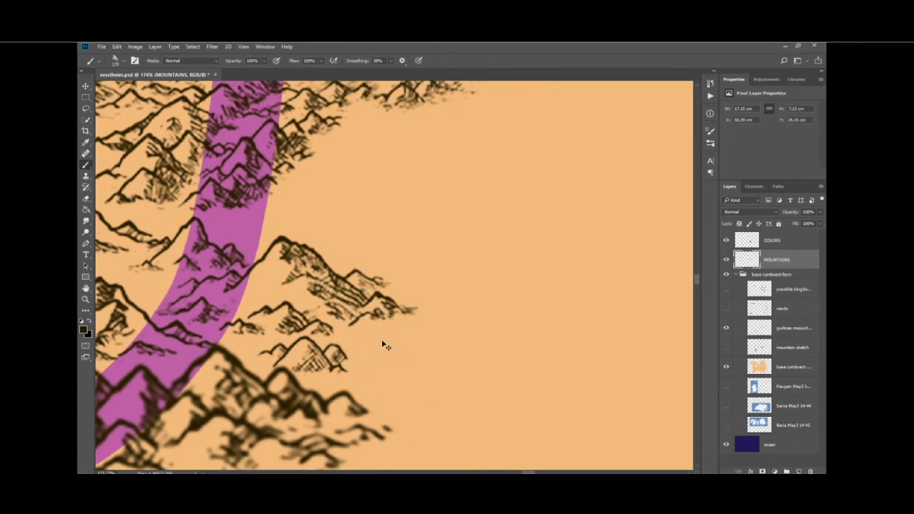
key("ctrl+z")
key("ctrl+z")
key("ctrl+z")
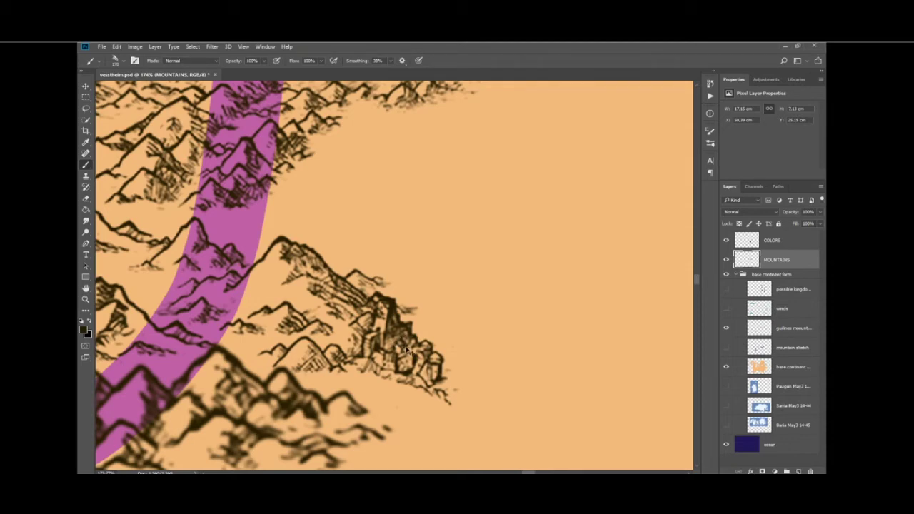
key("ctrl+z")
key("ctrl+z")
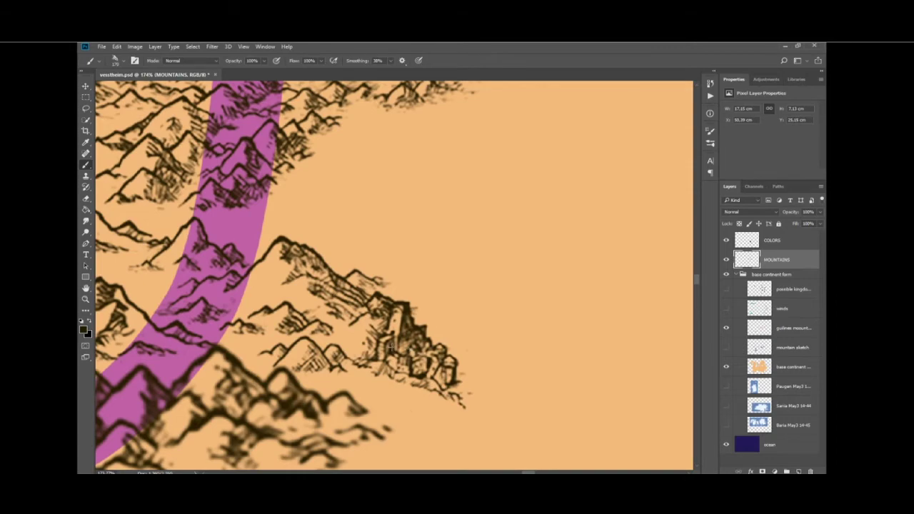
scroll(435, 379, "down", 8)
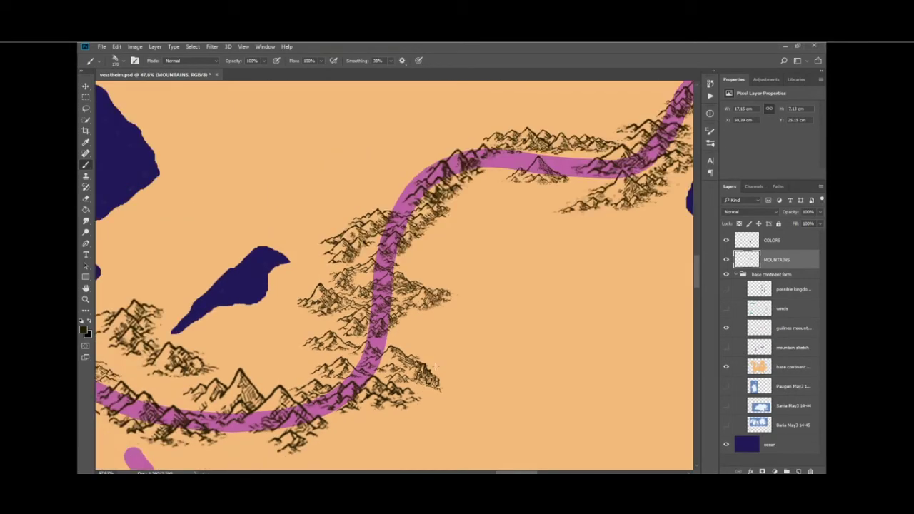
Ink the cluster's right edge, shrink the stamp from 170 to 120, and add a small mountain.
left_click_drag(433, 376, 428, 387)
scroll(429, 386, "down", 4)
scroll(434, 380, "up", 8)
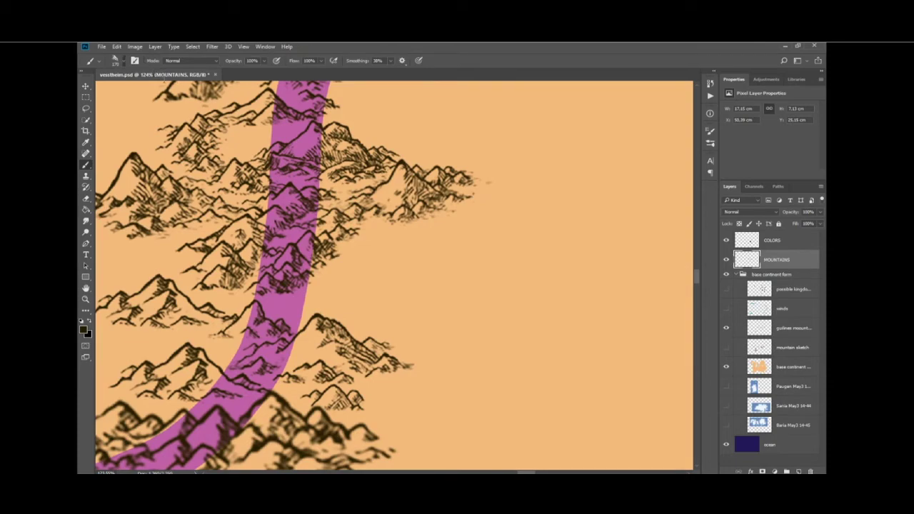
key("bracketleft")
key("bracketleft")
key("bracketleft")
key("bracketleft")
key("bracketleft")
left_click(401, 386)
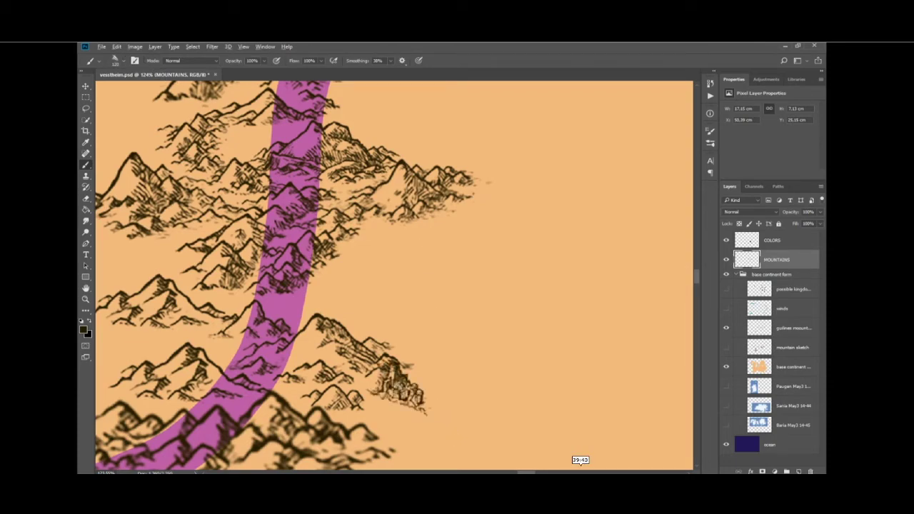
scroll(400, 386, "up", 5)
scroll(400, 386, "down", 5)
scroll(397, 392, "down", 5)
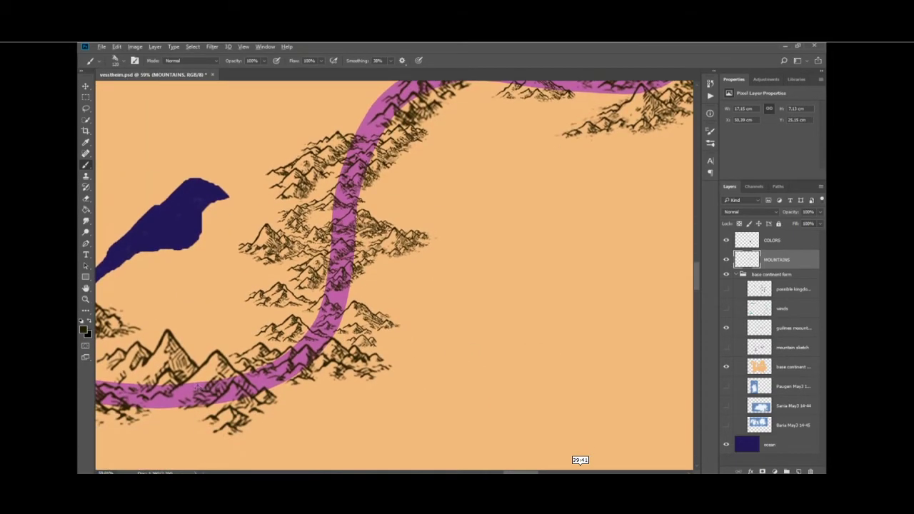
scroll(196, 387, "up", 2)
Stamp a small mountain on the pink band and remove the castle from the road.
left_click(162, 423)
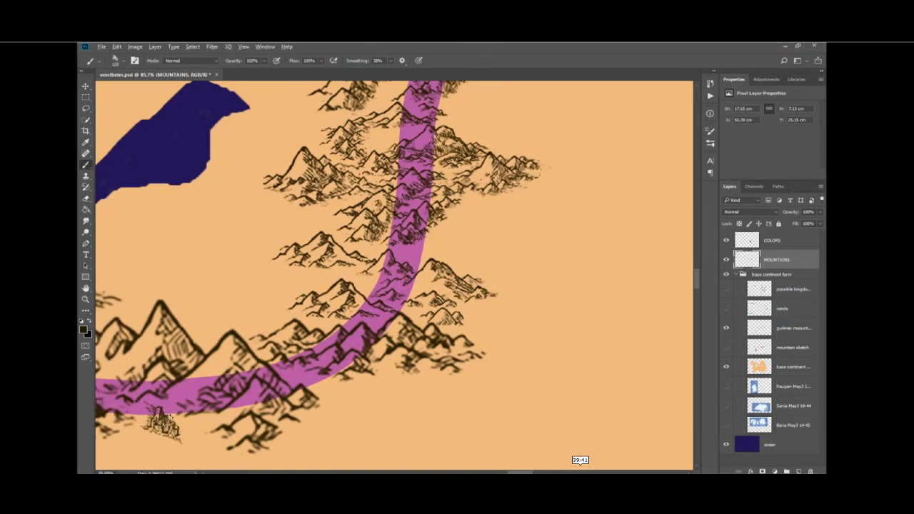
key("ctrl+z")
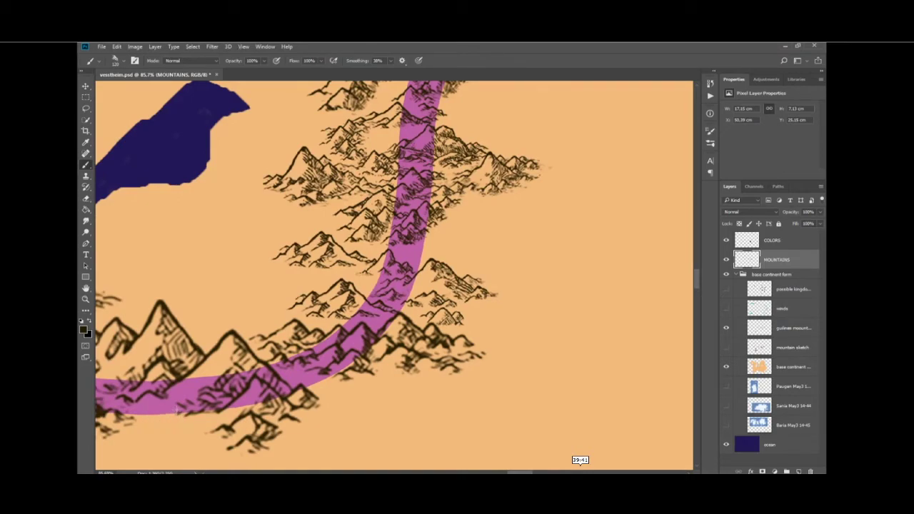
left_click(176, 409)
scroll(177, 410, "up", 6)
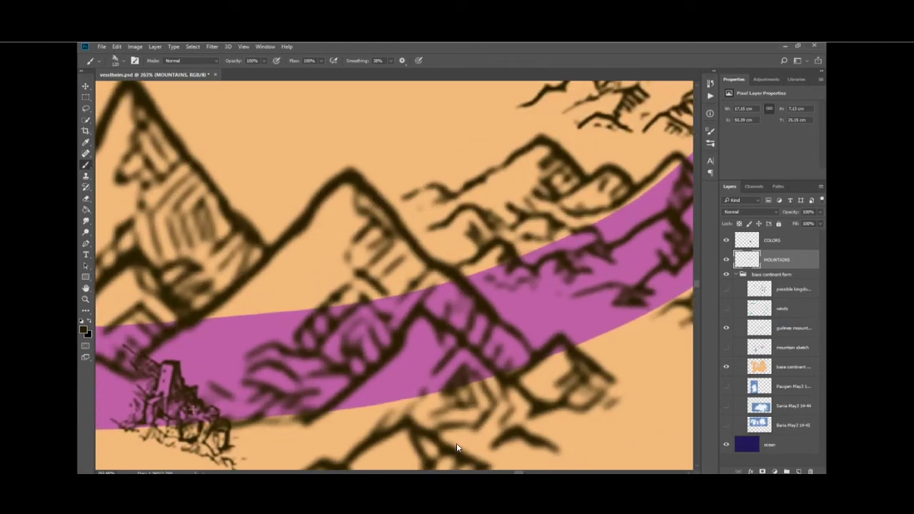
scroll(192, 411, "down", 2)
scroll(334, 398, "down", 3)
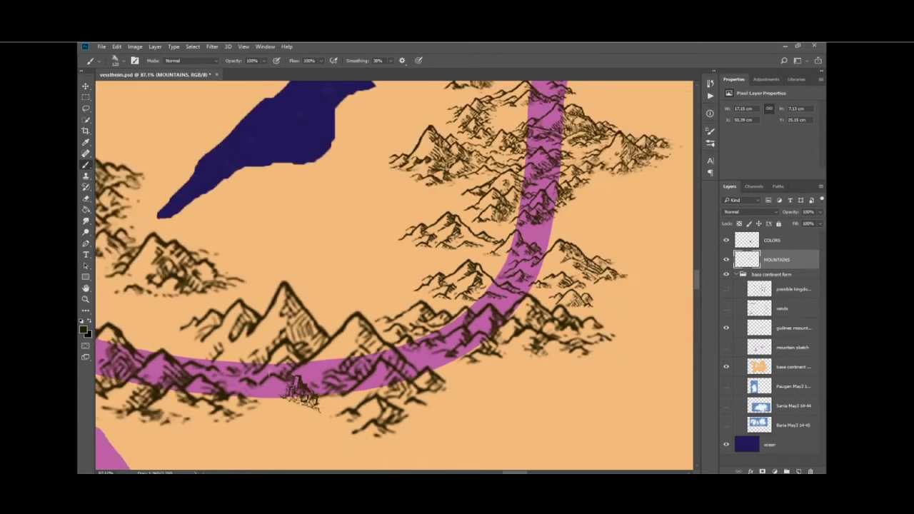
key("ctrl+z")
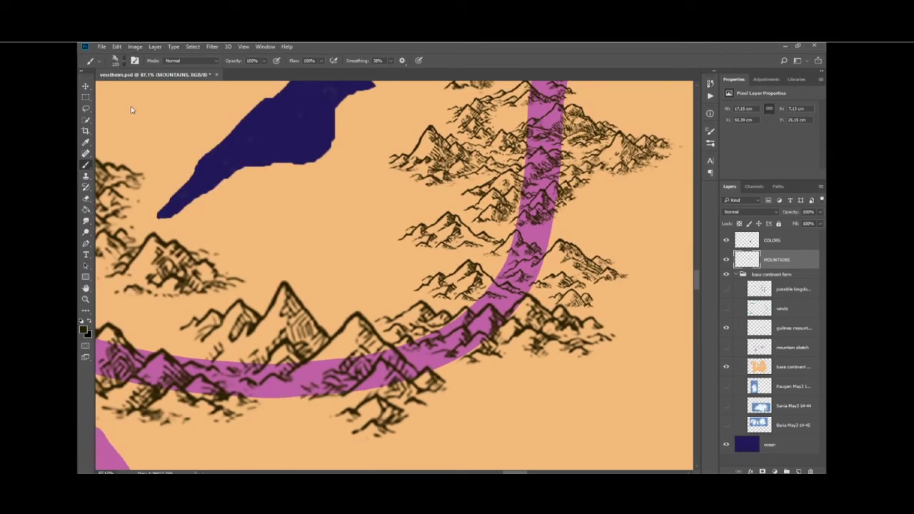
scroll(137, 150, "up", 1)
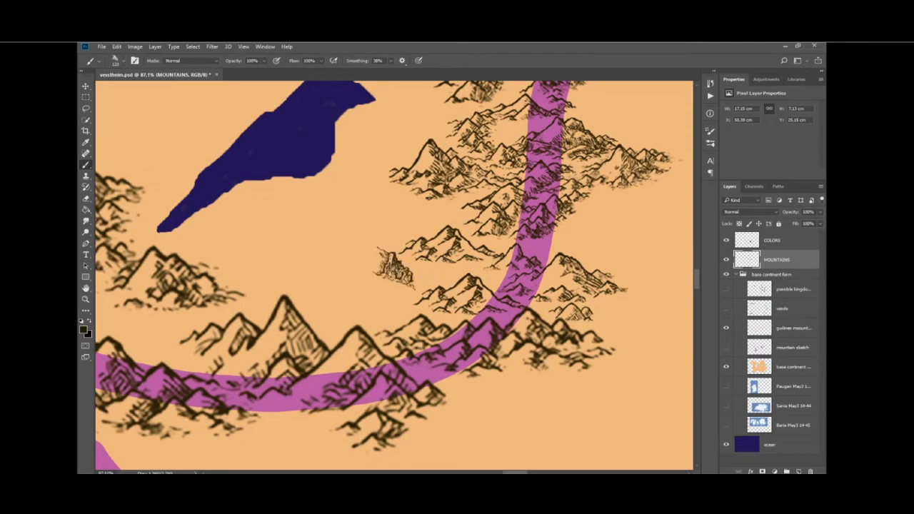
Zoom and pan across the western pink guidelines, then fit the whole map to the window.
scroll(384, 269, "down", 3)
scroll(384, 268, "down", 2)
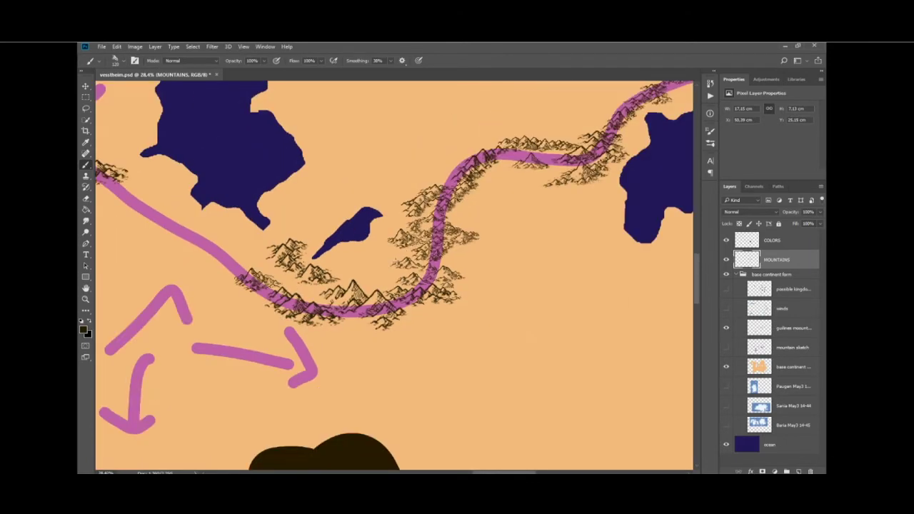
scroll(454, 444, "down", 2)
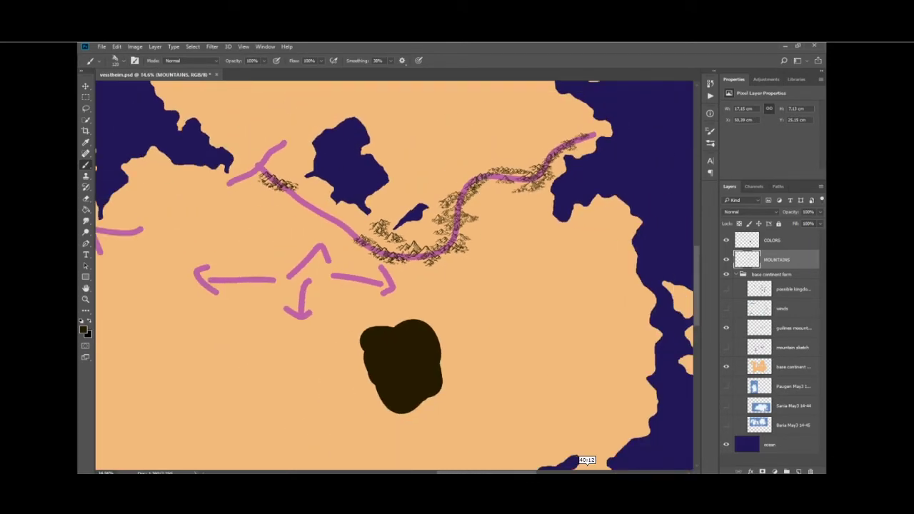
scroll(475, 178, "up", 4)
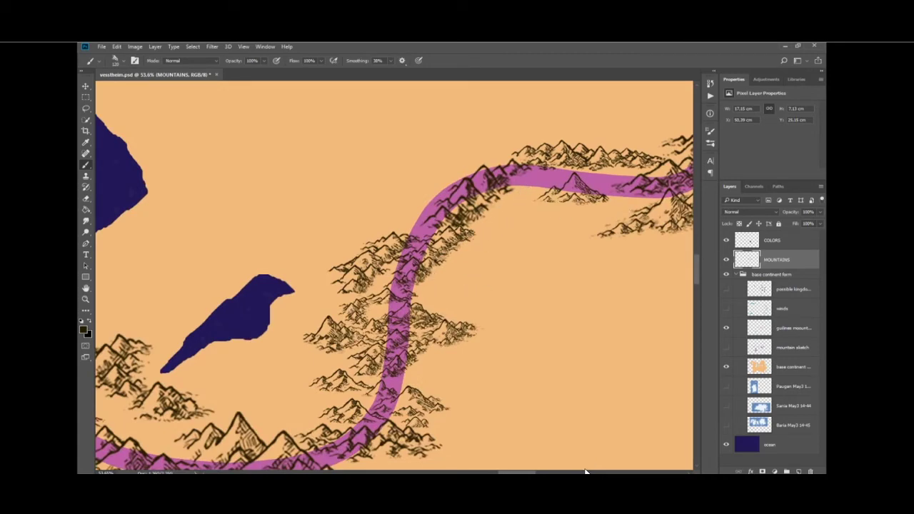
scroll(291, 377, "down", 3)
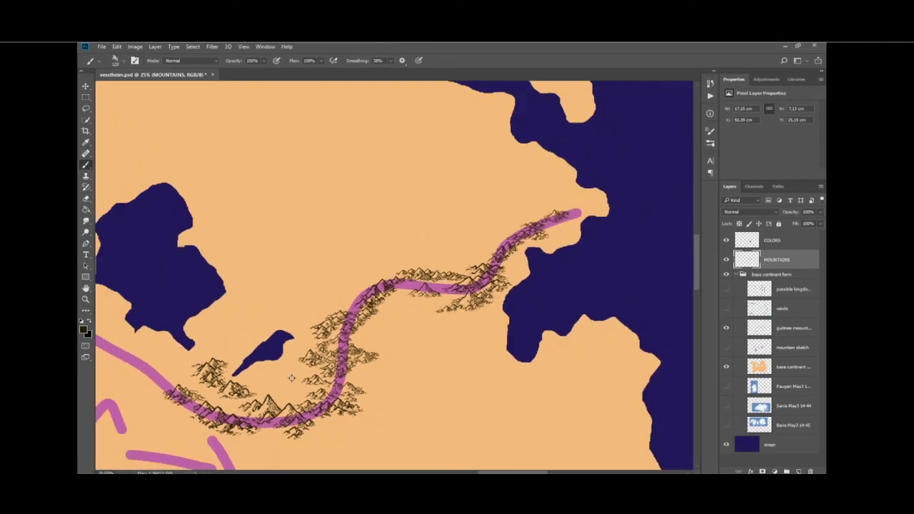
scroll(292, 377, "down", 2)
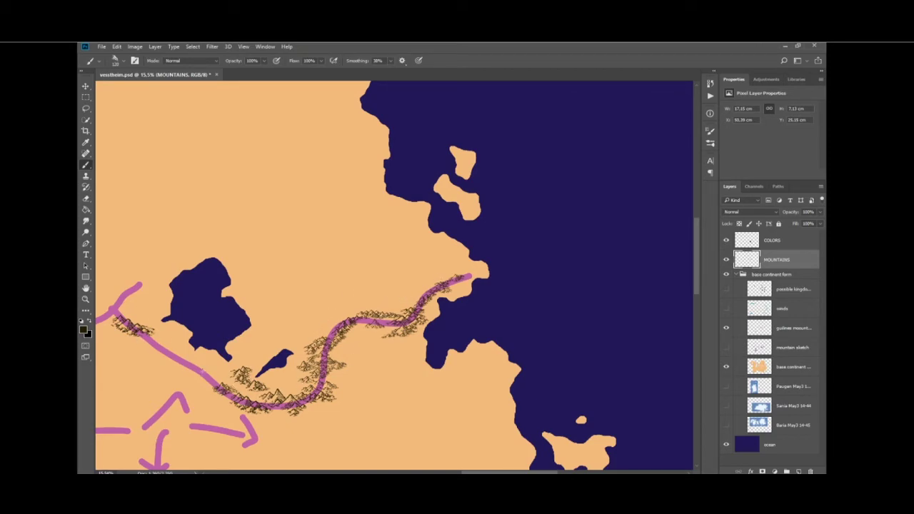
scroll(154, 375, "up", 5)
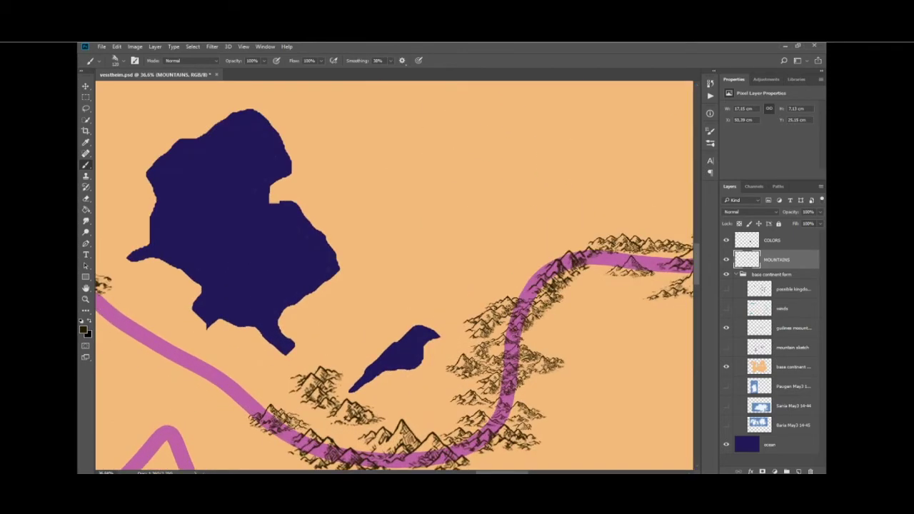
mouse_move(155, 375)
left_mouse_down()
mouse_move(327, 348)
mouse_move(383, 375)
left_mouse_up()
scroll(394, 276, "down", 3)
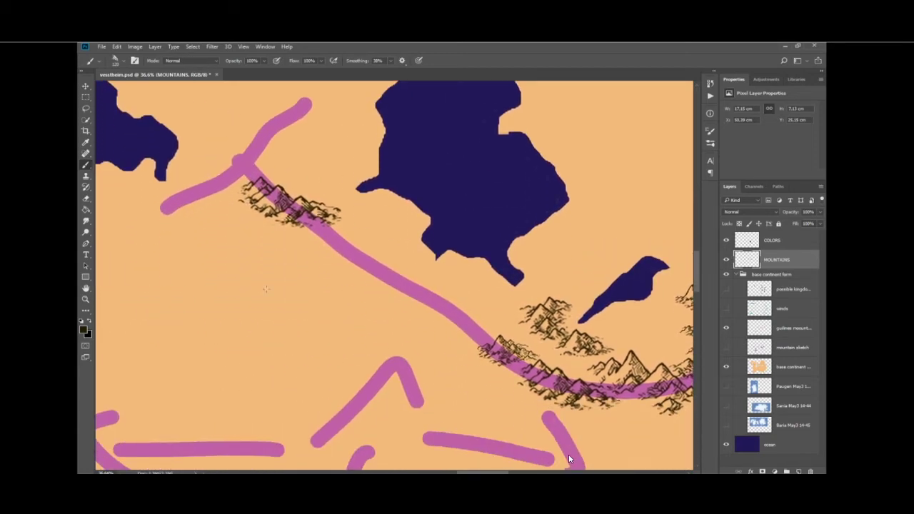
scroll(257, 265, "down", 3)
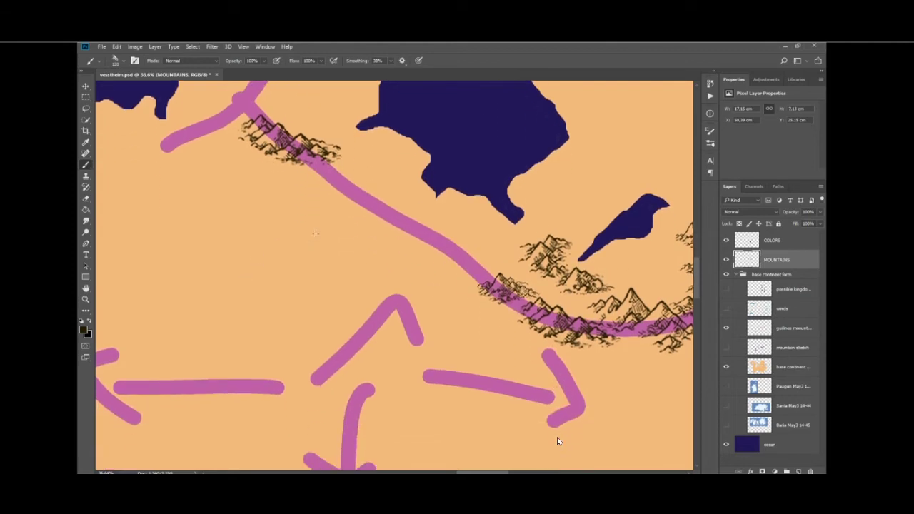
scroll(312, 225, "down", 6)
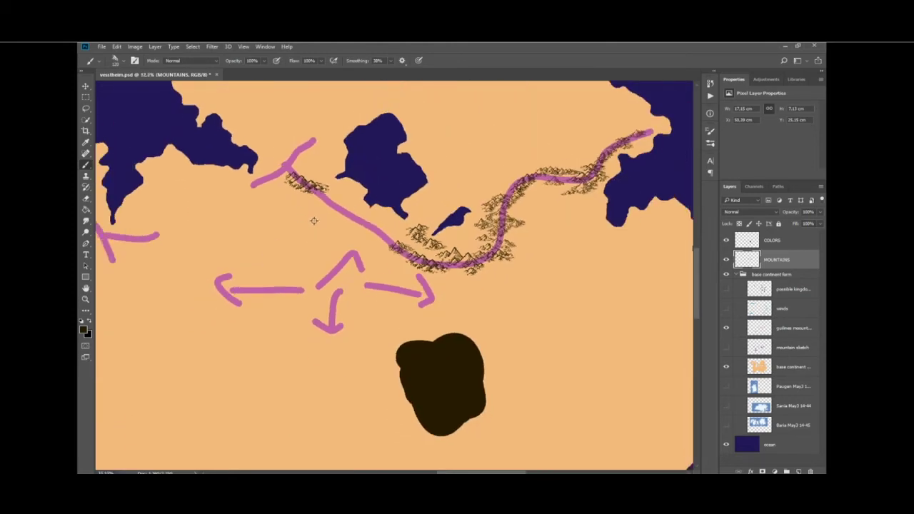
scroll(269, 229, "down", 2)
scroll(270, 230, "up", 4)
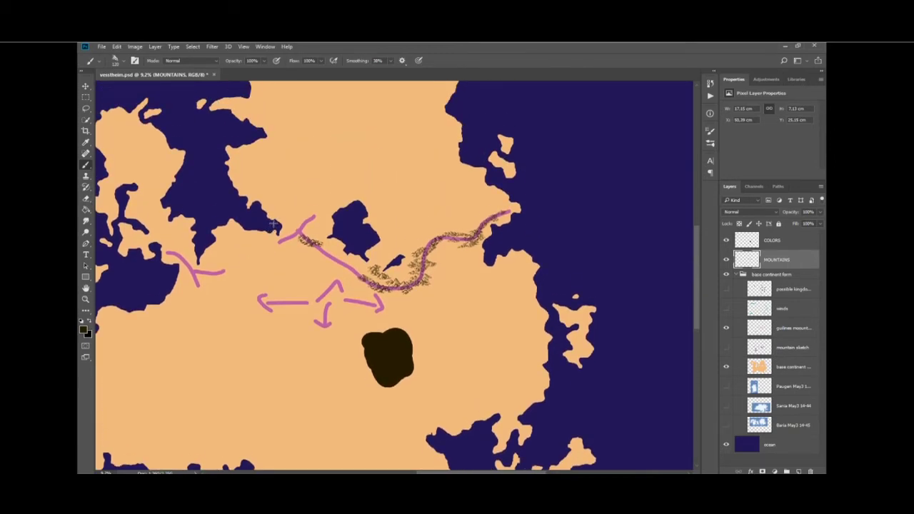
scroll(335, 255, "up", 5)
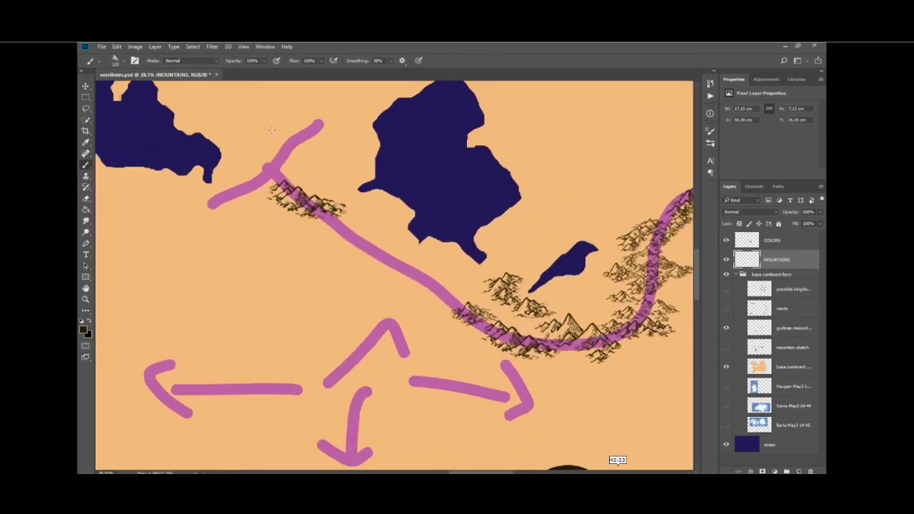
key("ctrl+0")
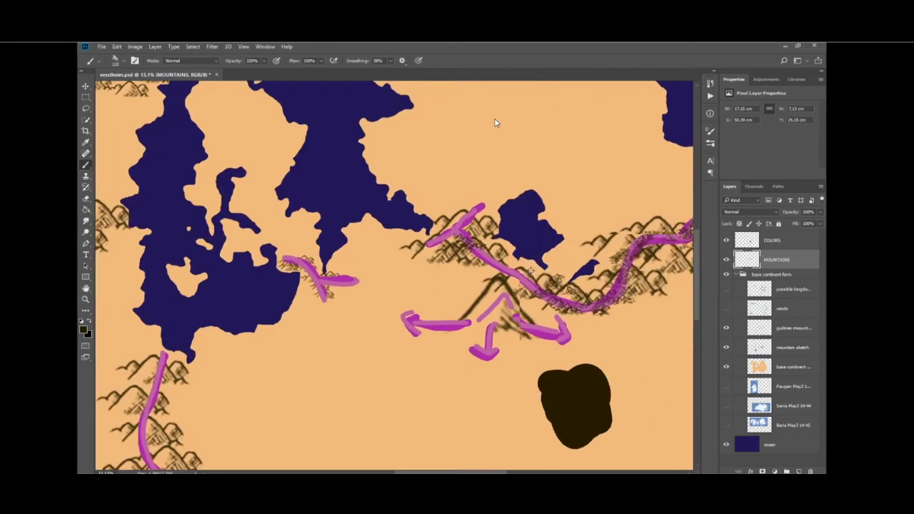
Hide the 'mountain sketch' layer so only the inked peaks remain visible.
scroll(531, 270, "up", 5)
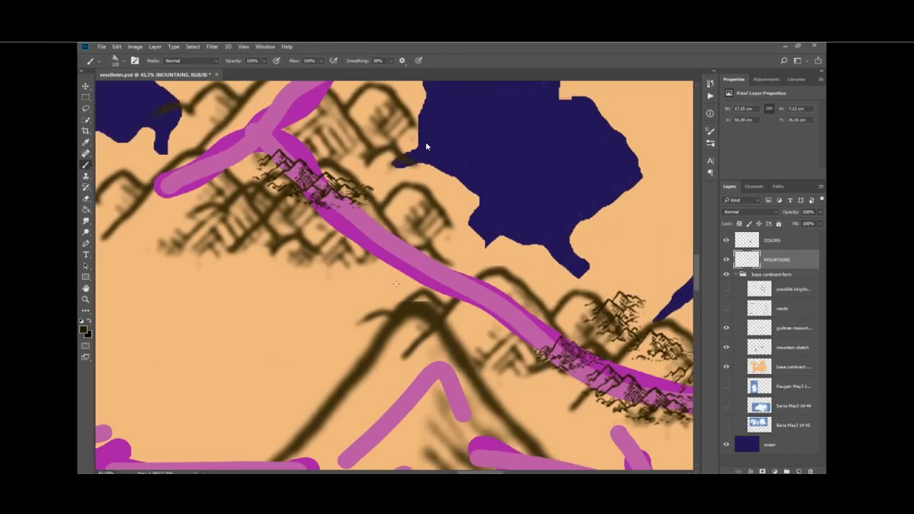
left_click(726, 347)
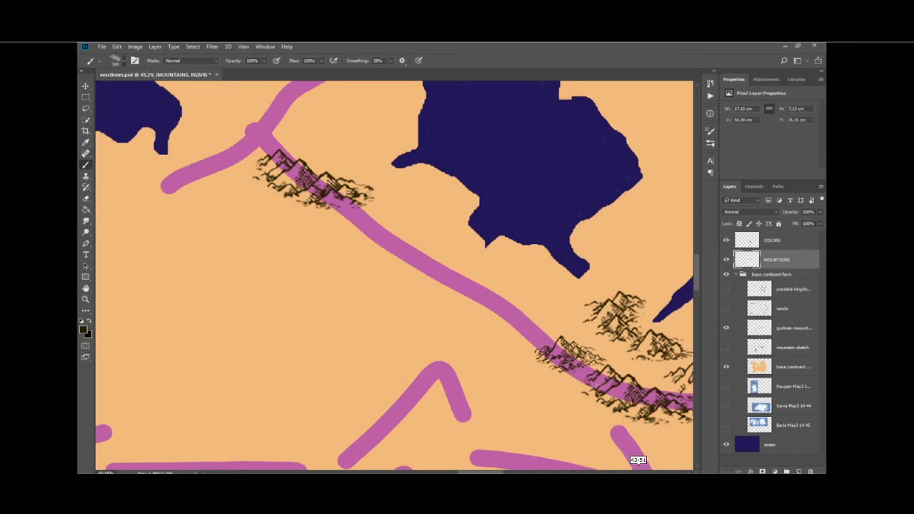
scroll(547, 372, "up", 3)
left_click(393, 297)
key("ctrl+z")
left_click(436, 270)
scroll(436, 271, "down", 4)
left_click(361, 329)
key("ctrl+z")
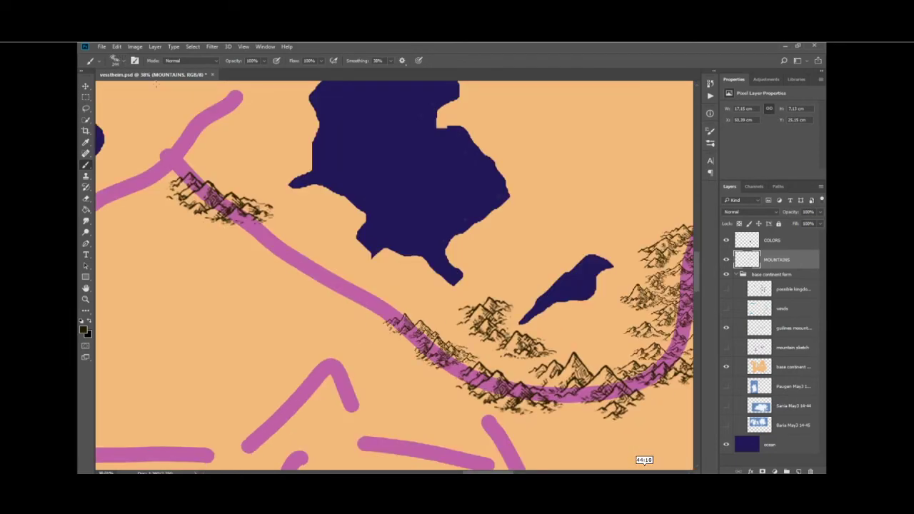
scroll(125, 90, "up", 3)
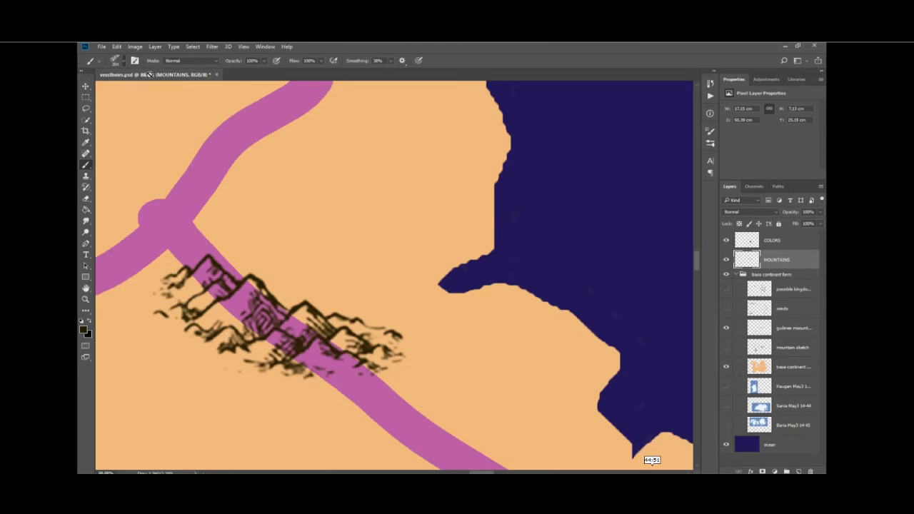
scroll(411, 204, "down", 5)
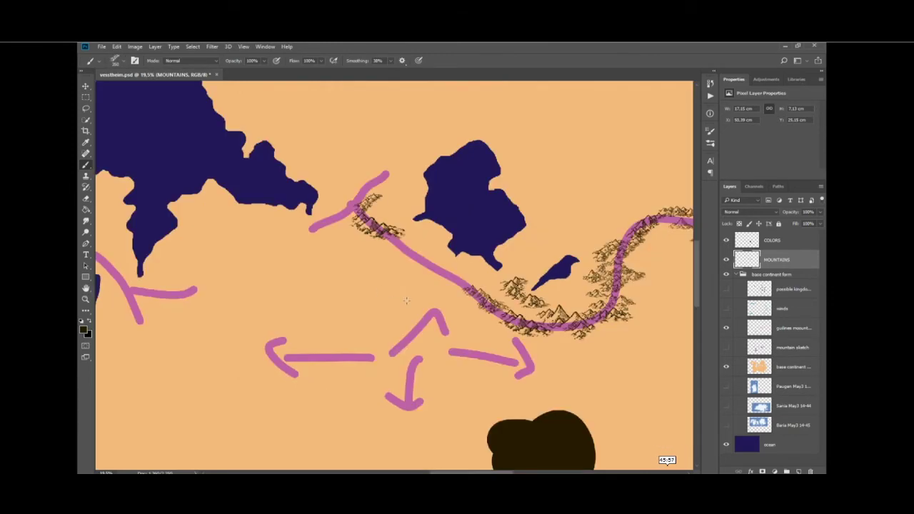
scroll(429, 274, "up", 3)
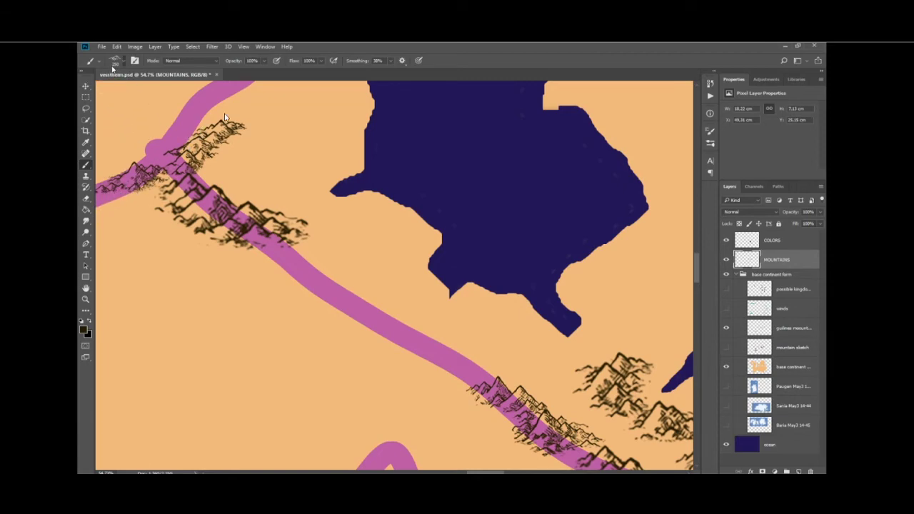
Zoom in on the diagonal pink ridge guideline.
scroll(121, 200, "up", 1)
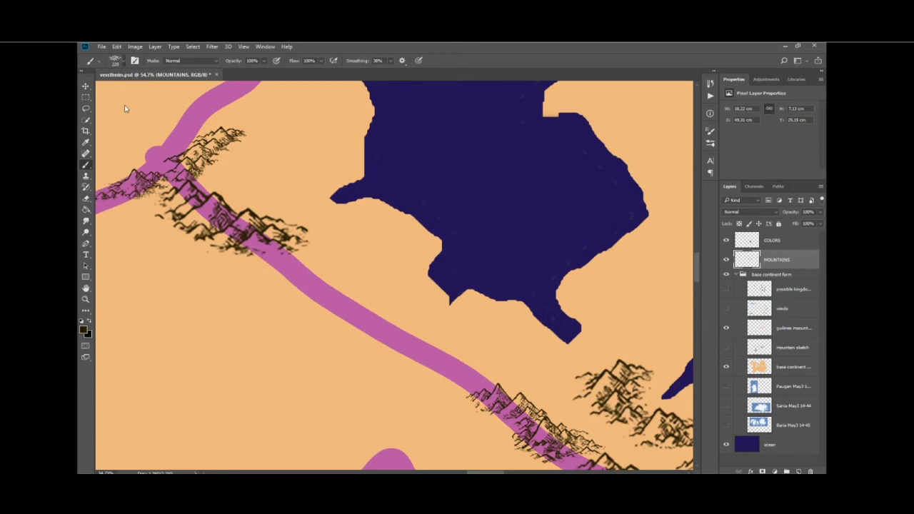
scroll(127, 136, "up", 1)
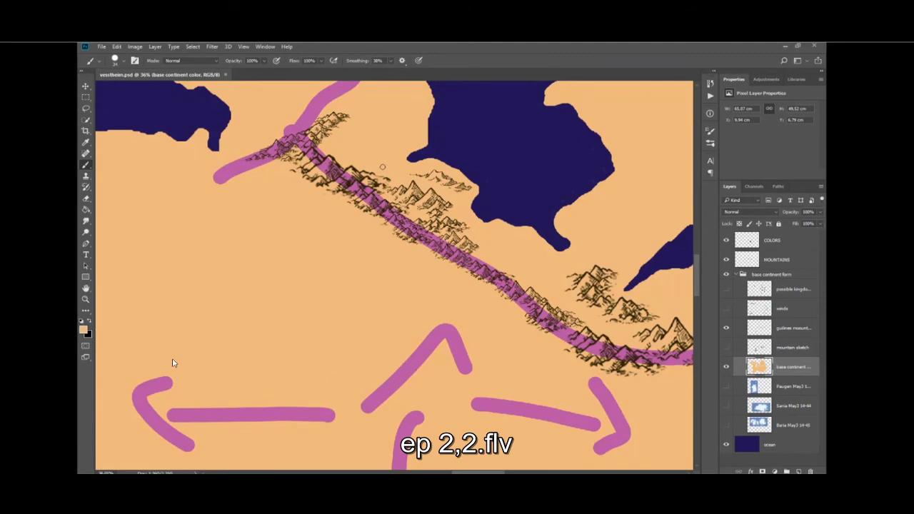
Zoom and pan around the canvas to inspect the inked ridge across the continent.
scroll(279, 203, "down", 3)
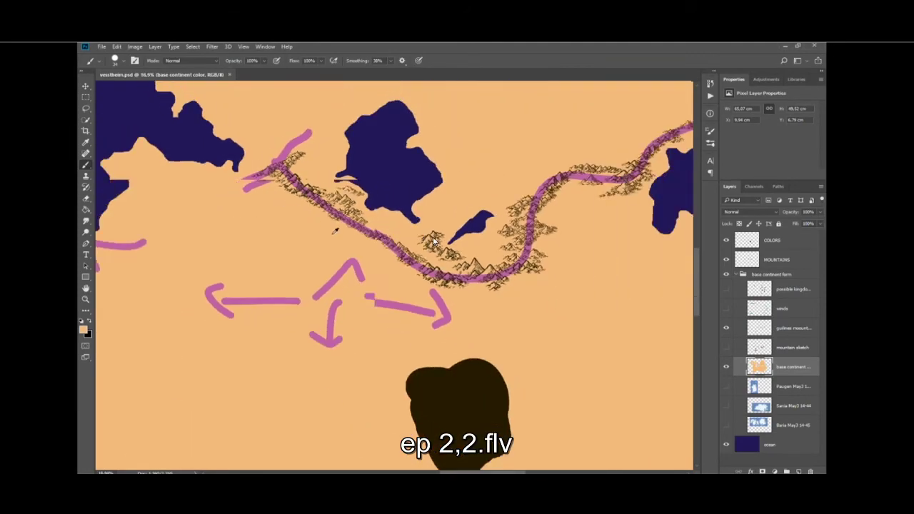
scroll(435, 236, "down", 2)
scroll(285, 287, "up", 4)
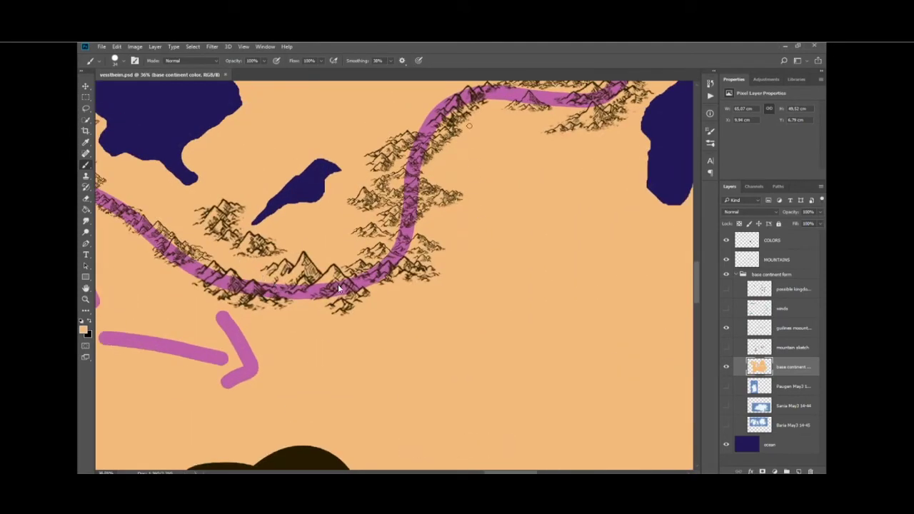
scroll(482, 161, "up", 3)
scroll(482, 162, "up", 1)
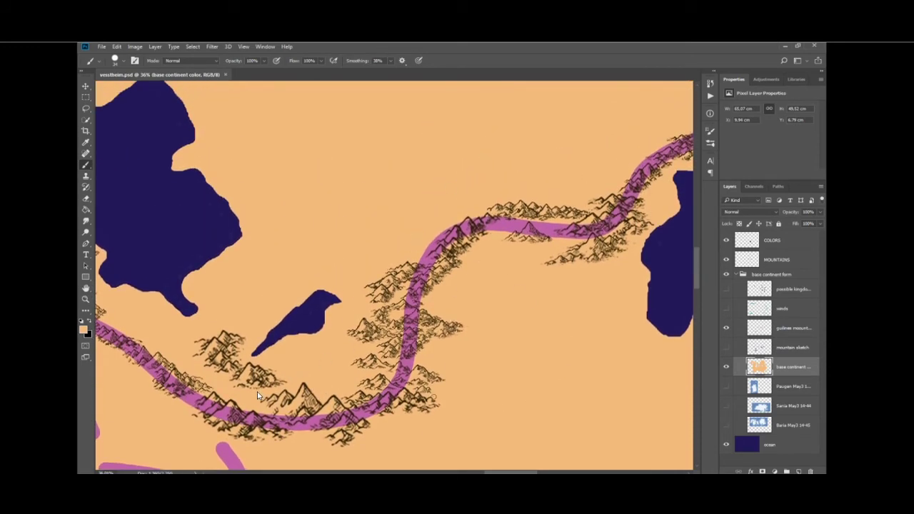
scroll(265, 394, "left", 8)
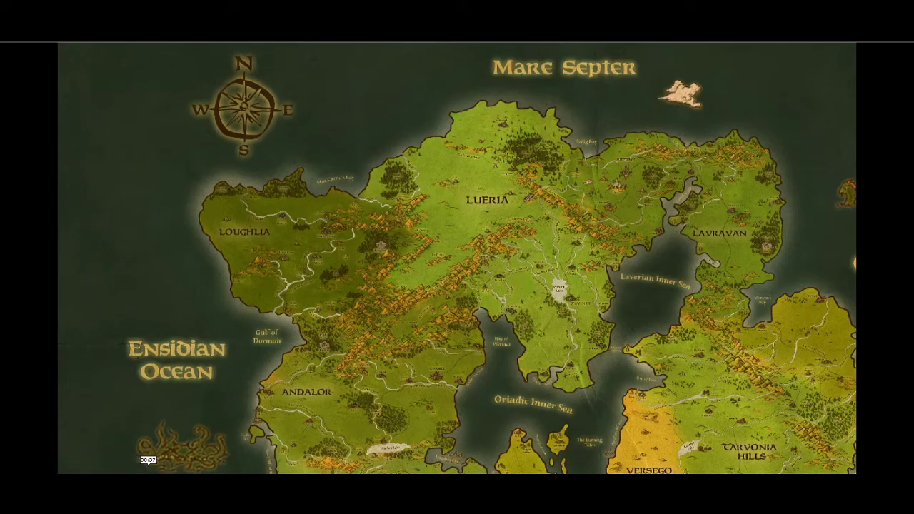
Skip ahead on the seek bar back to the vestheim.psd map canvas.
left_click(148, 469)
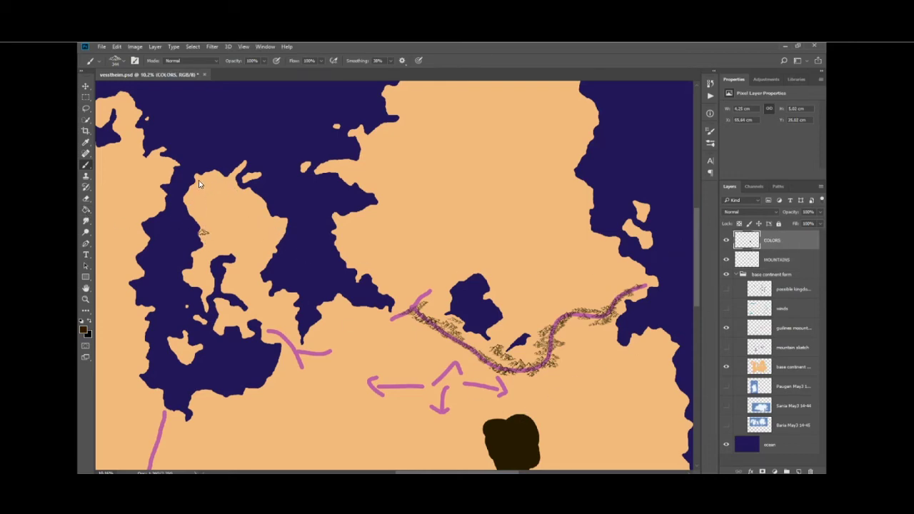
Zoom in on the inked ridge and return to the mountain stamp brush on the COLORS layer.
key("i")
scroll(200, 202, "up", 3)
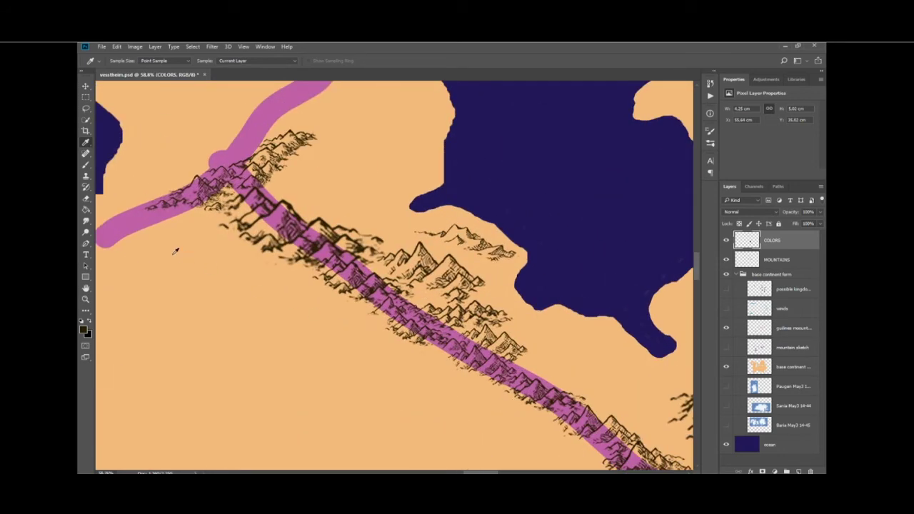
left_click(86, 177)
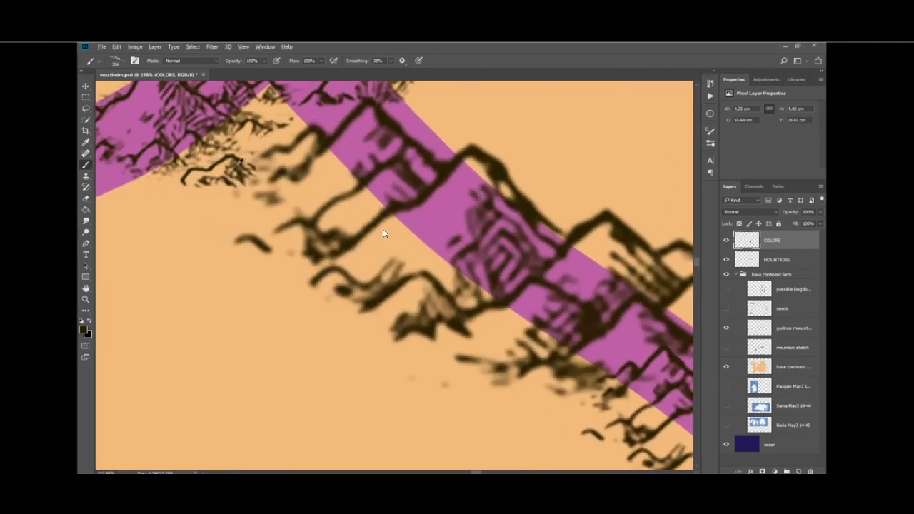
Stamp two more inked mountains along the ridge near the lake, then zoom out to check them.
scroll(383, 233, "down", 5)
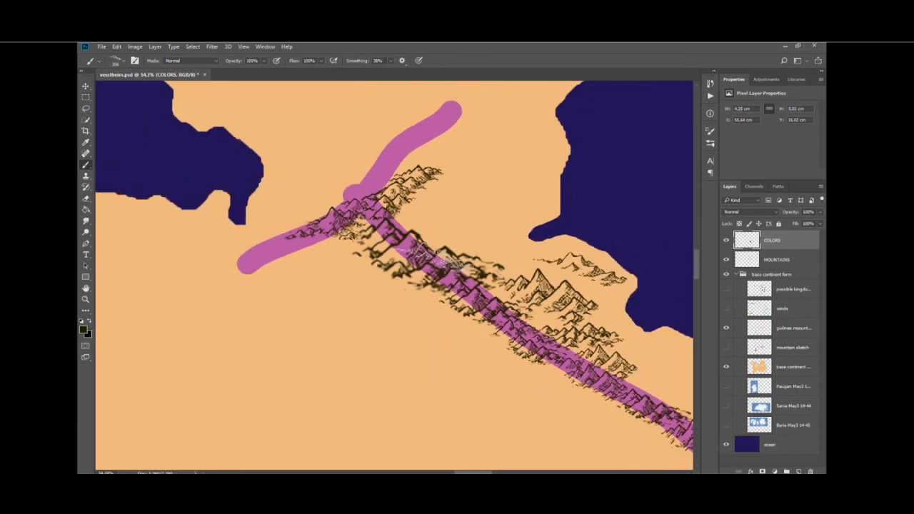
left_click(432, 255)
left_click(541, 457)
scroll(404, 264, "up", 3)
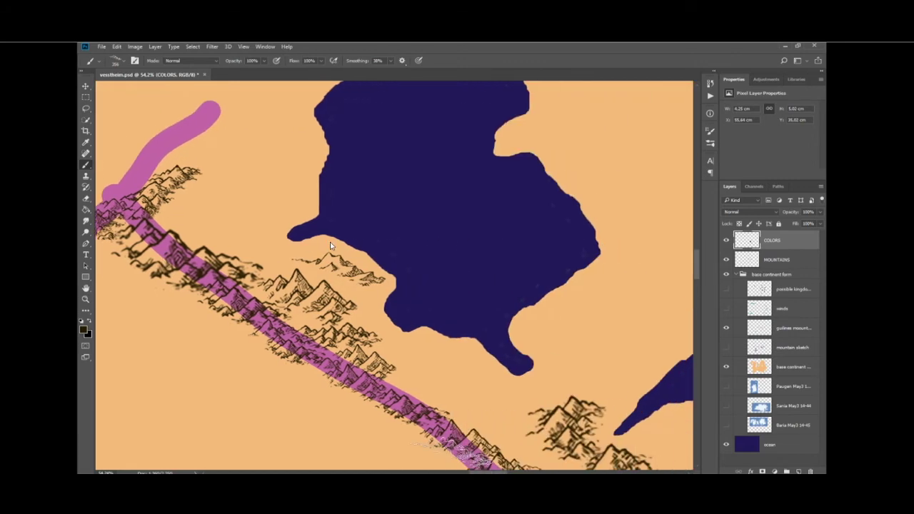
scroll(152, 241, "down", 3)
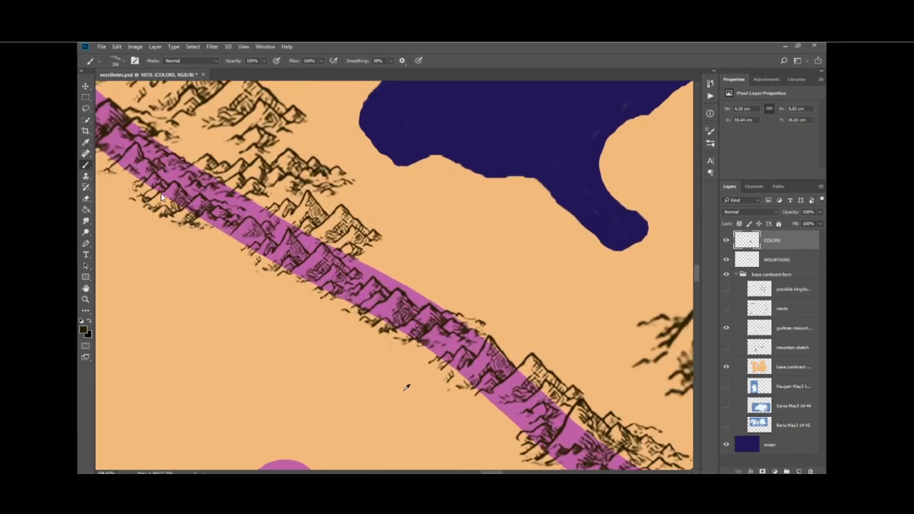
scroll(411, 386, "down", 3)
scroll(529, 408, "down", 1)
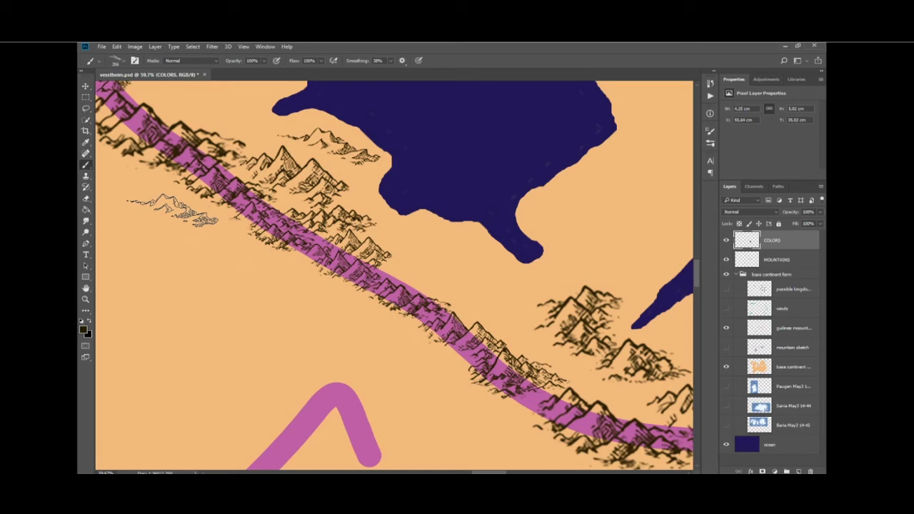
mouse_move(174, 211)
left_mouse_down()
mouse_move(217, 252)
mouse_move(396, 334)
mouse_move(424, 274)
mouse_move(364, 252)
mouse_move(495, 311)
mouse_move(474, 348)
left_mouse_up()
scroll(405, 334, "down", 3)
mouse_move(406, 333)
left_mouse_down()
mouse_move(343, 405)
mouse_move(417, 393)
mouse_move(333, 402)
left_mouse_up()
scroll(344, 366, "down", 3)
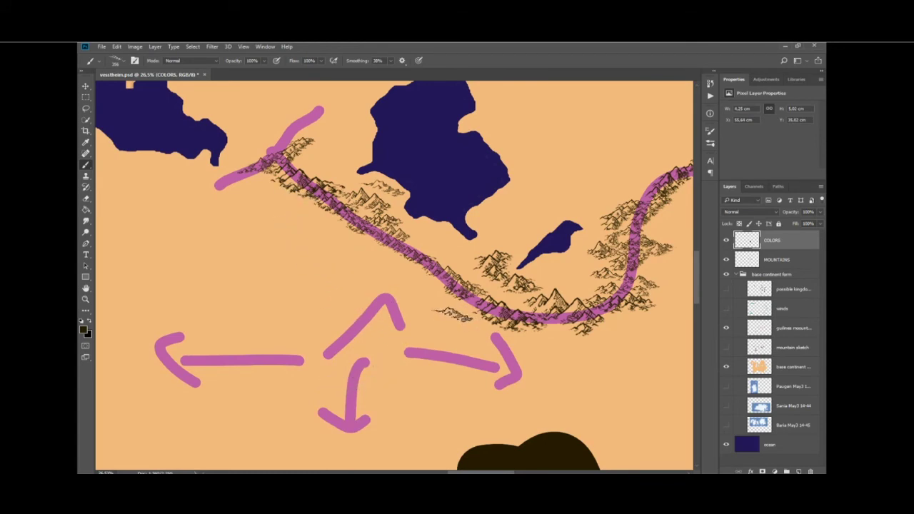
left_click_drag(450, 316, 461, 323)
left_click_drag(333, 298, 323, 258)
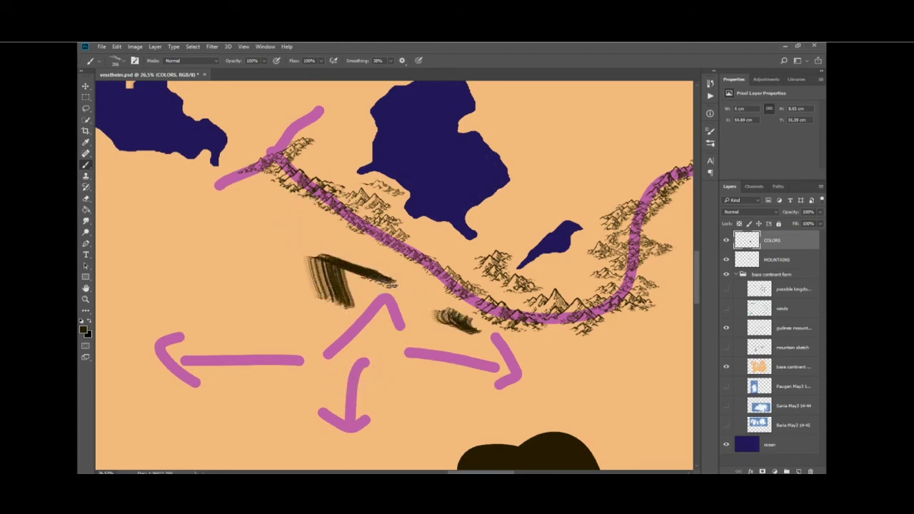
key("ctrl+z")
key("ctrl+z")
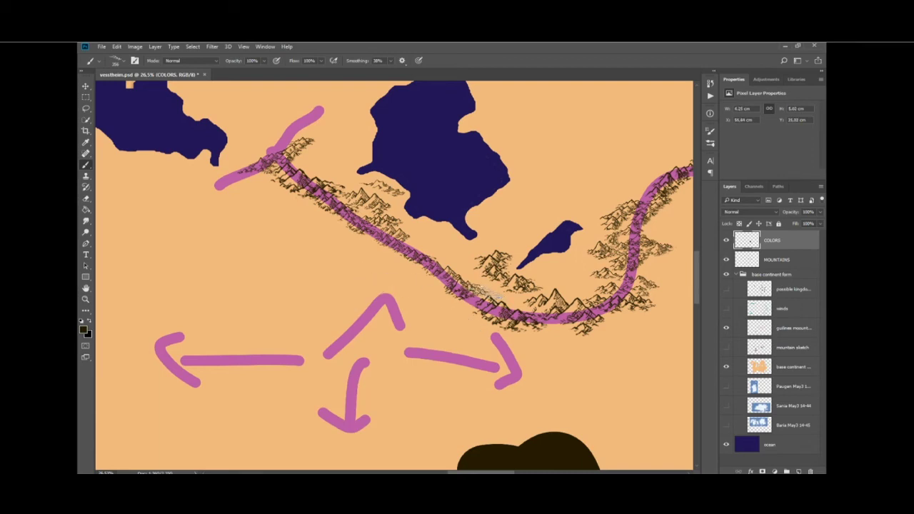
scroll(472, 458, "right", 5)
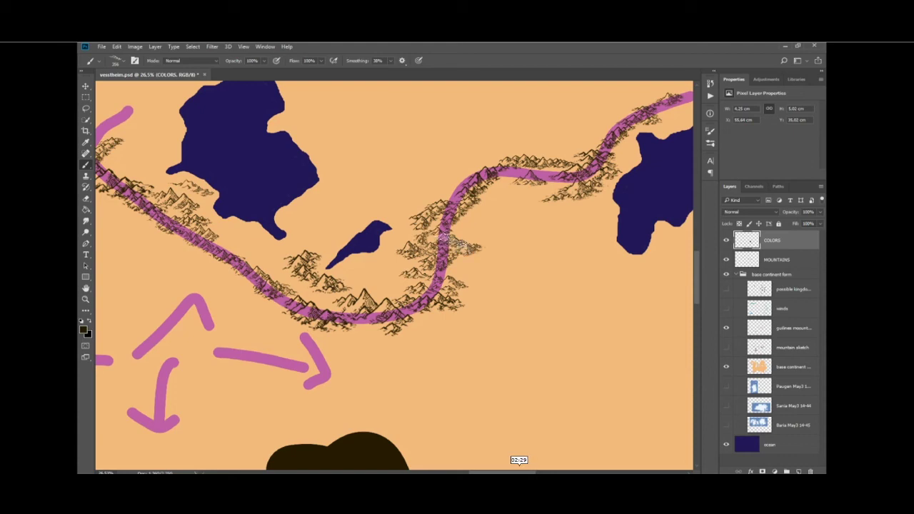
Stamp one last inked mountain onto the ridge and bring the western coast into view.
left_click(452, 244)
scroll(439, 275, "up", 5)
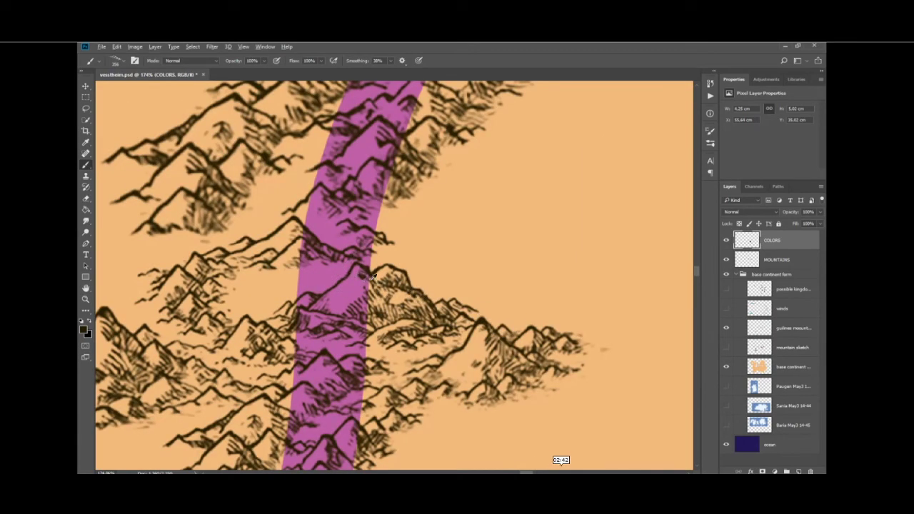
scroll(392, 282, "down", 5)
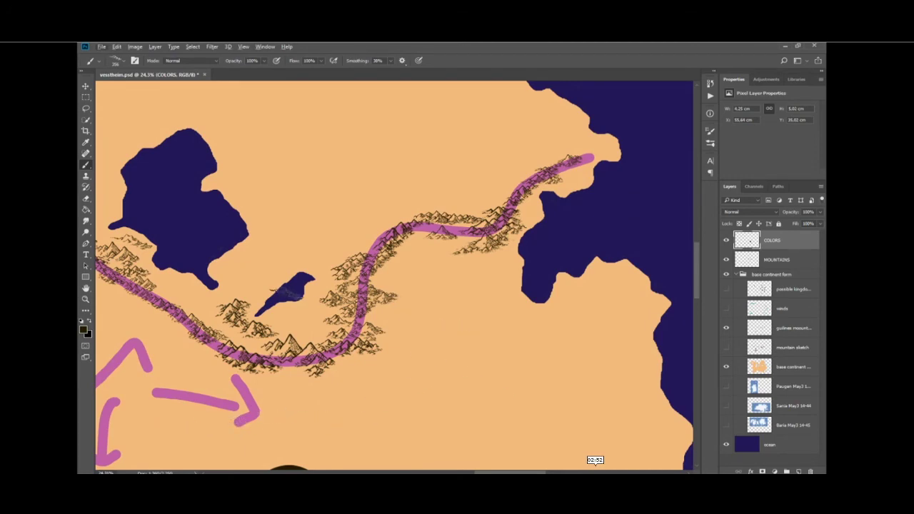
scroll(386, 300, "down", 3)
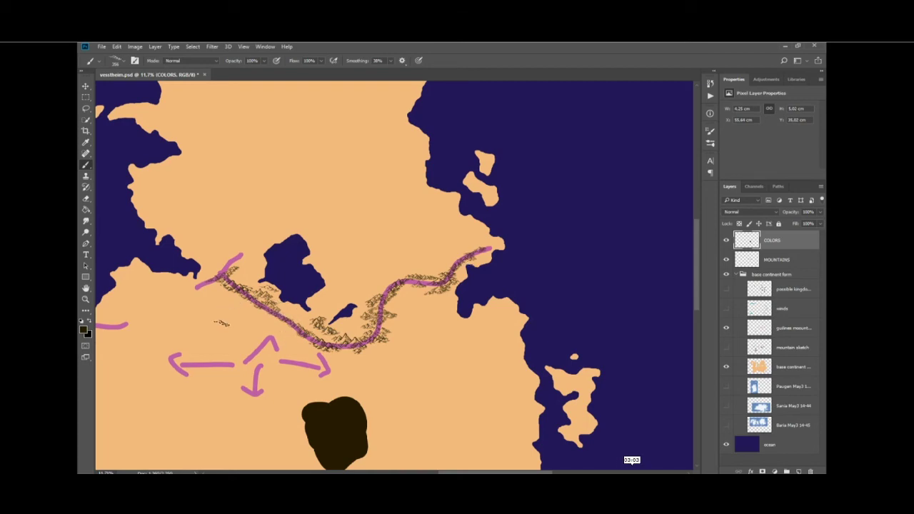
left_click_drag(197, 299, 597, 180)
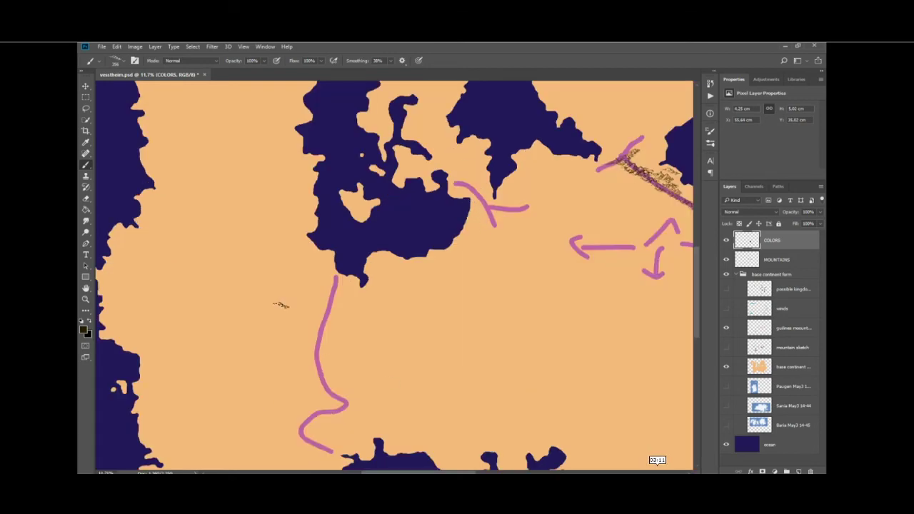
scroll(282, 300, "up", 3)
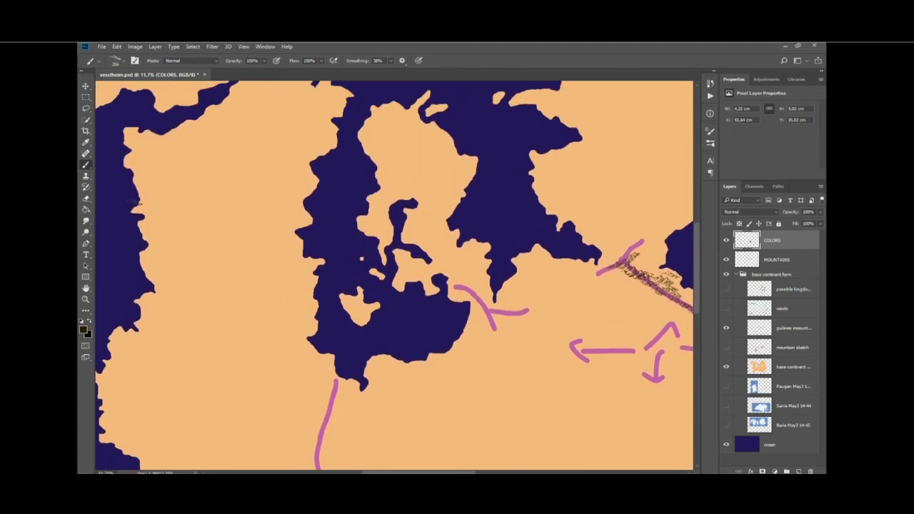
Briefly show the old mountain sketch layer, then hide it and the pink guidelines layer.
left_click(727, 347)
scroll(302, 360, "down", 3)
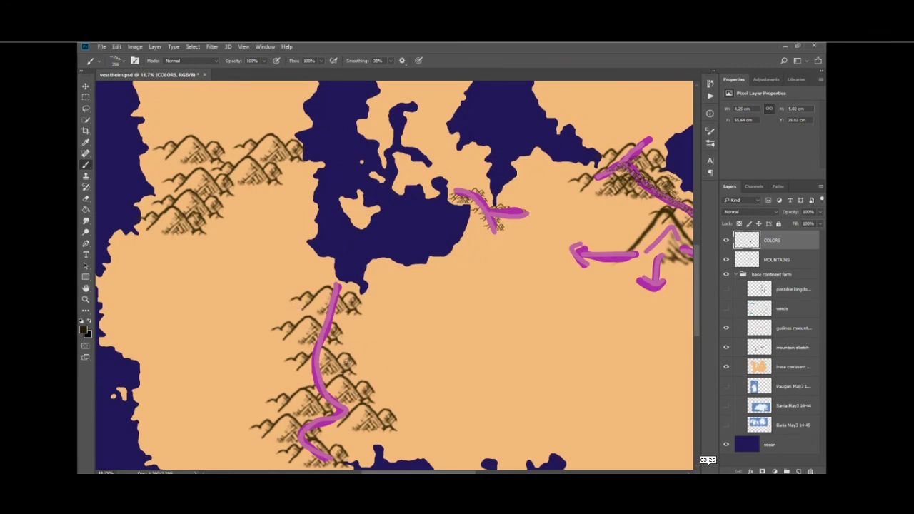
scroll(299, 302, "up", 1)
scroll(328, 223, "up", 2)
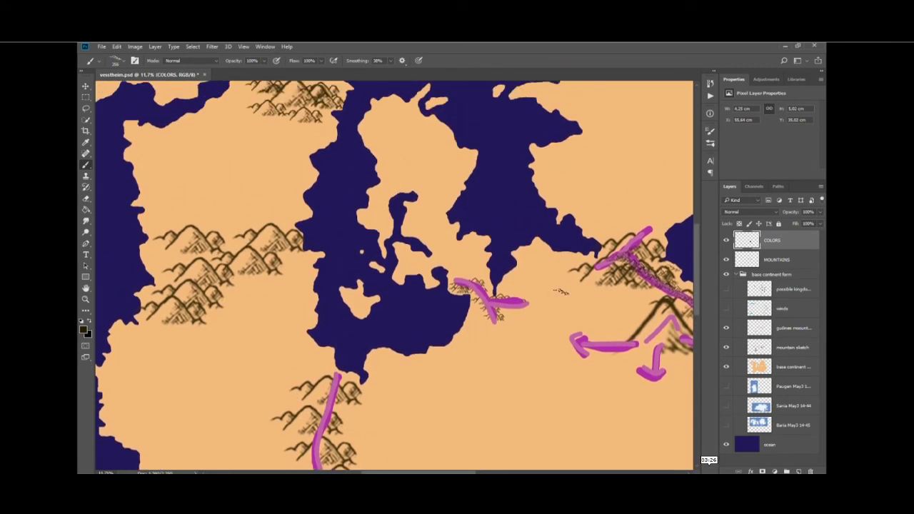
left_click_drag(402, 472, 423, 472)
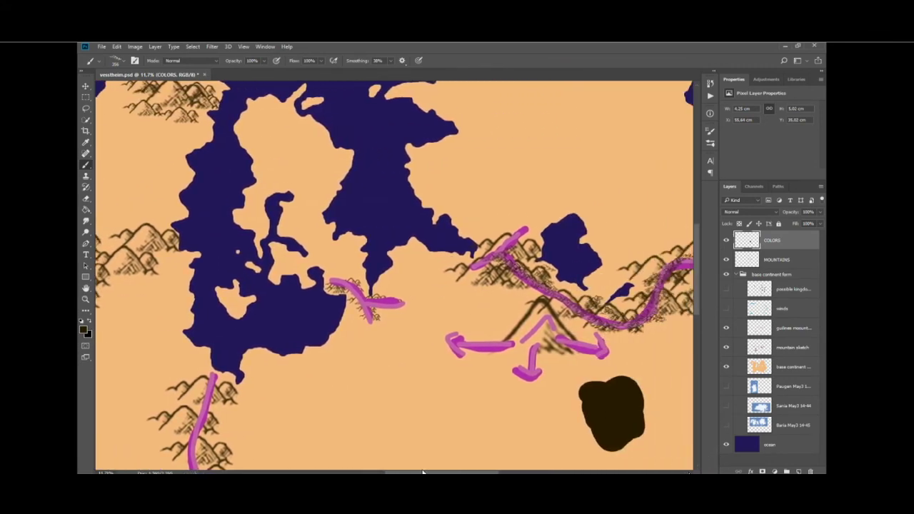
left_click(727, 348)
left_click(727, 328)
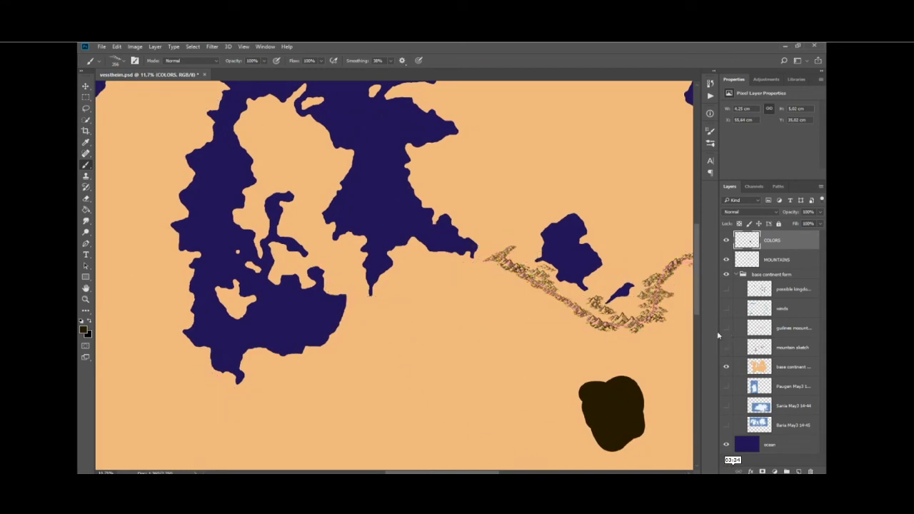
left_click_drag(400, 473, 439, 473)
Zoom in and undo the stray little mountain stamp lying below the inked range.
scroll(369, 320, "up", 5)
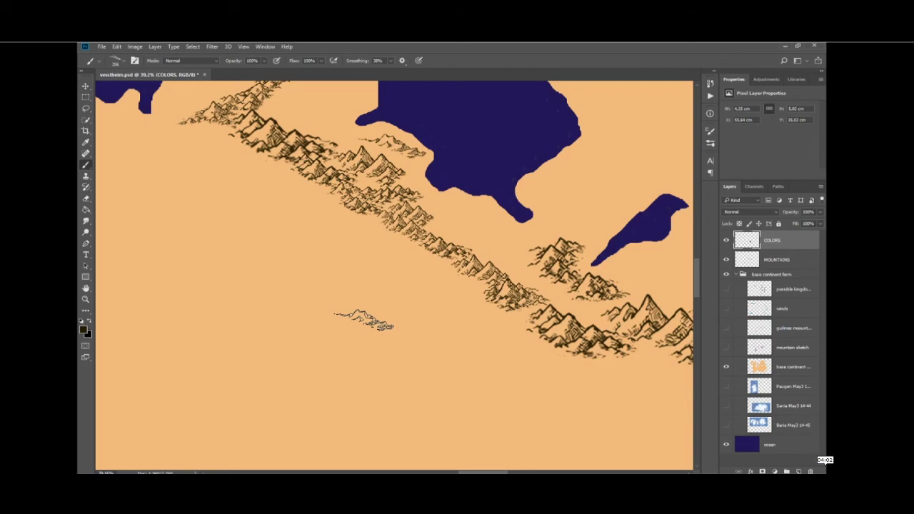
key("ctrl+z")
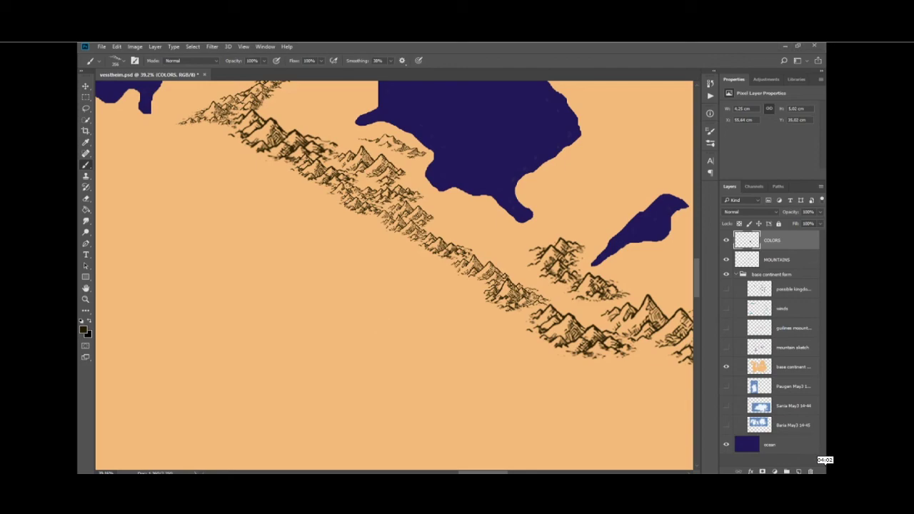